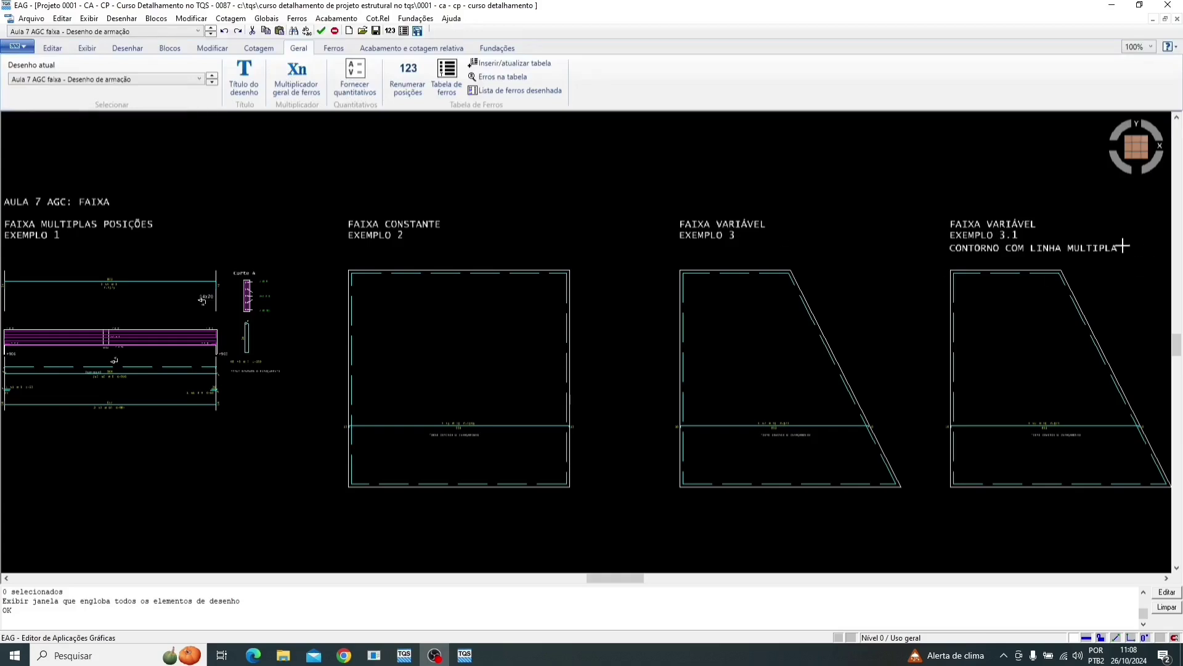
Examine the constant and variable strip examples 2, 3 and 3.1, checking the multiple-line outline of example 3.1 against example 3
{"action": "scroll", "coordinate": [1120, 292], "scroll_direction": "up", "scroll_amount": 3}
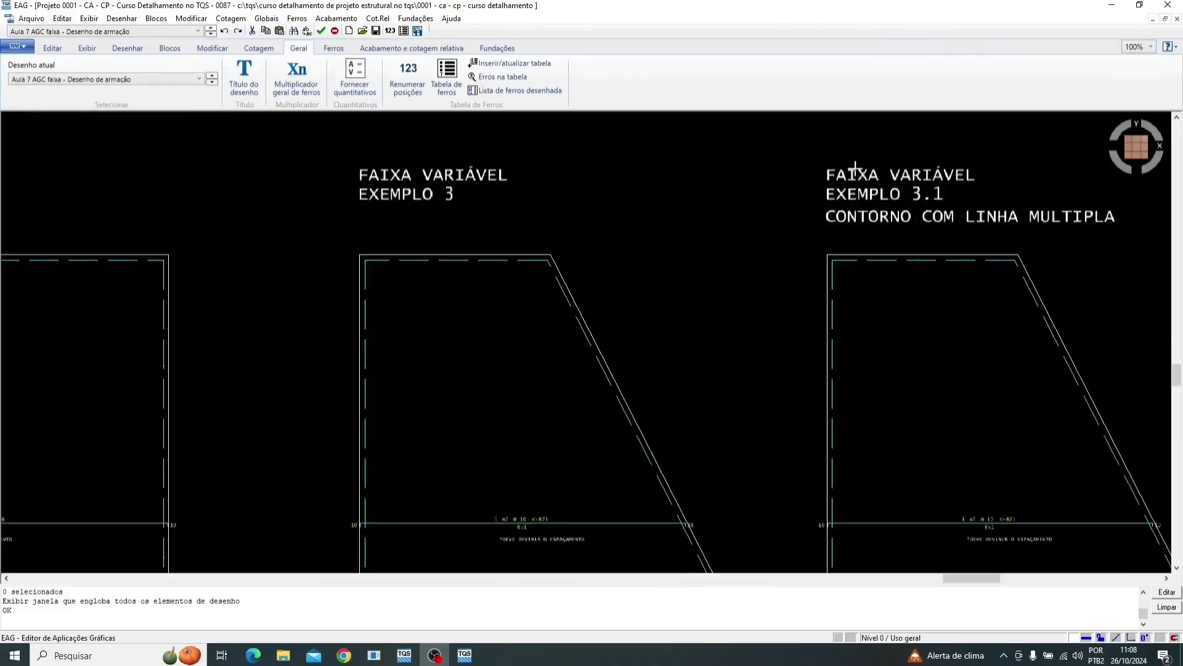
{"action": "scroll", "coordinate": [755, 222], "scroll_direction": "down", "scroll_amount": 4}
{"action": "scroll", "coordinate": [789, 289], "scroll_direction": "up", "scroll_amount": 2}
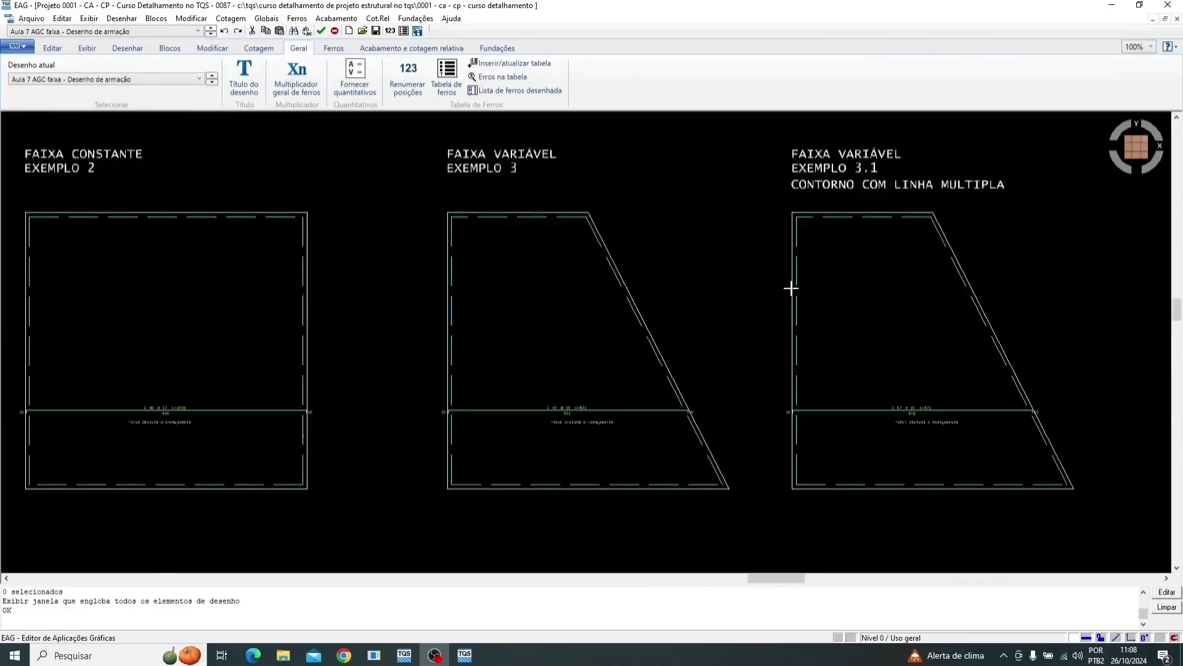
{"action": "left_click", "coordinate": [791, 286]}
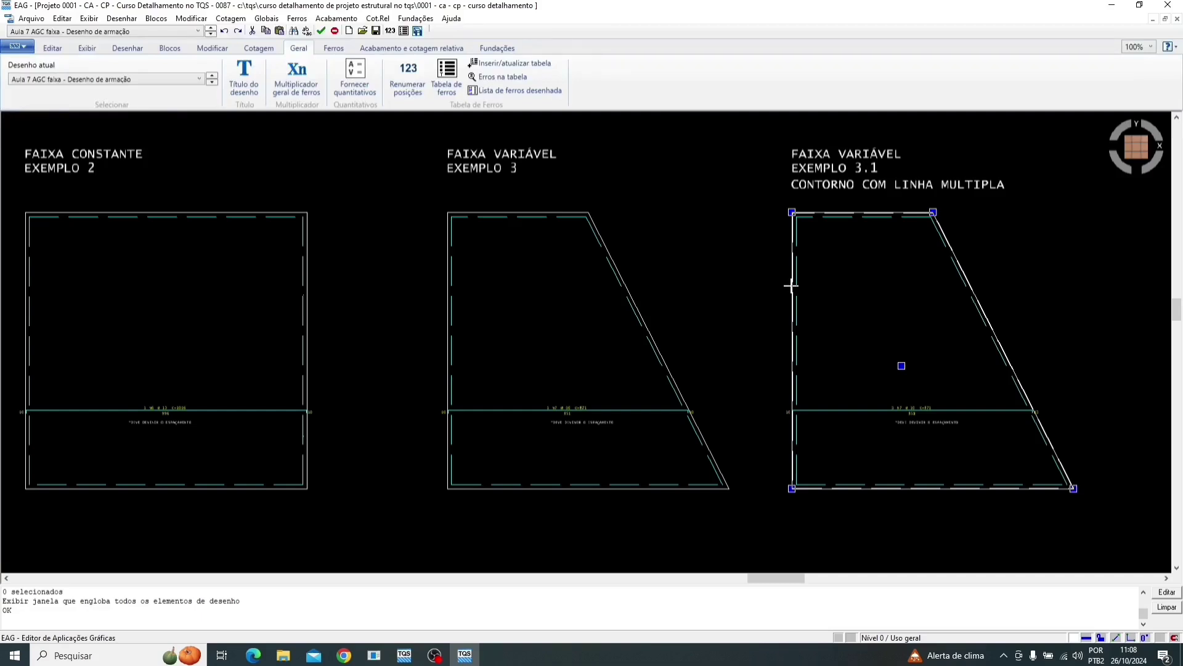
{"action": "left_click", "coordinate": [447, 313]}
{"action": "left_click", "coordinate": [726, 283]}
{"action": "left_click", "coordinate": [694, 255]}
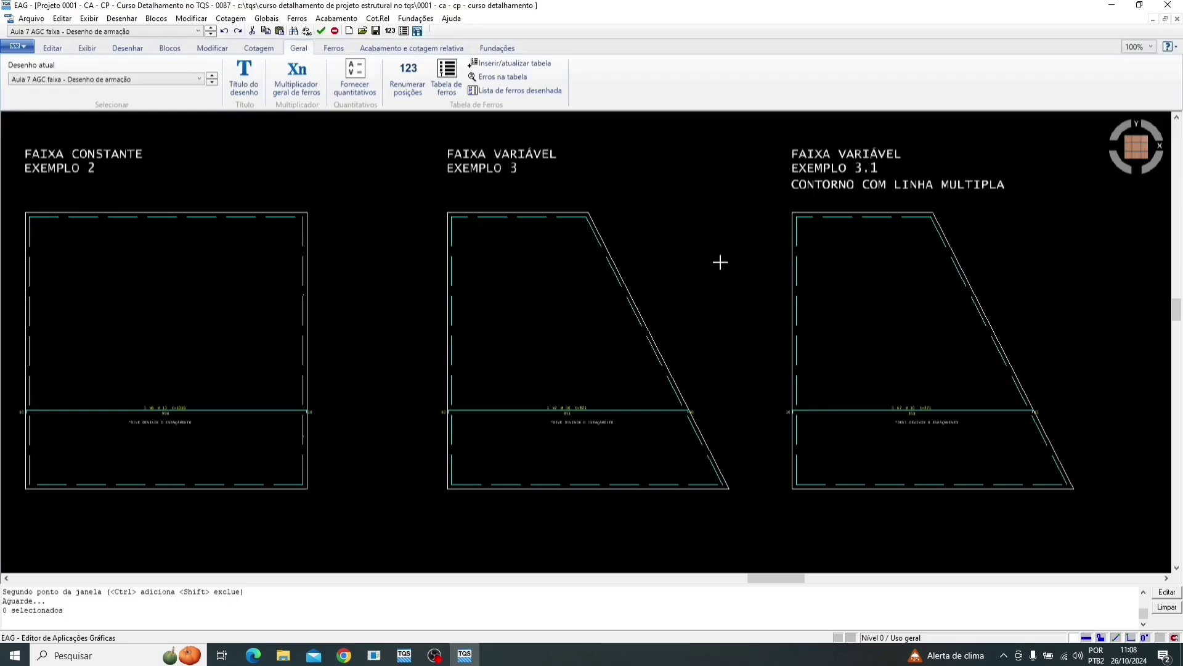
{"action": "scroll", "coordinate": [874, 267], "scroll_direction": "down", "scroll_amount": 3}
{"action": "scroll", "coordinate": [462, 243], "scroll_direction": "up", "scroll_amount": 4}
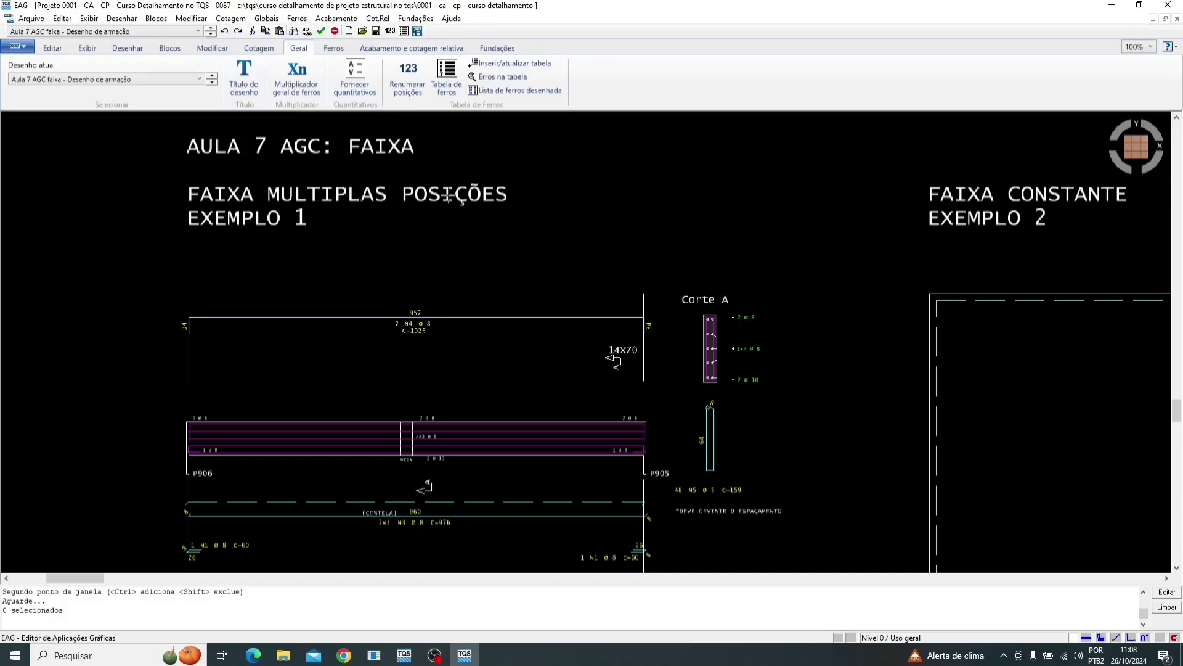
Set the spacing of the N5 Ø 5 stirrup below Corte A in example 1 to 15 cm
{"action": "left_click", "coordinate": [332, 50]}
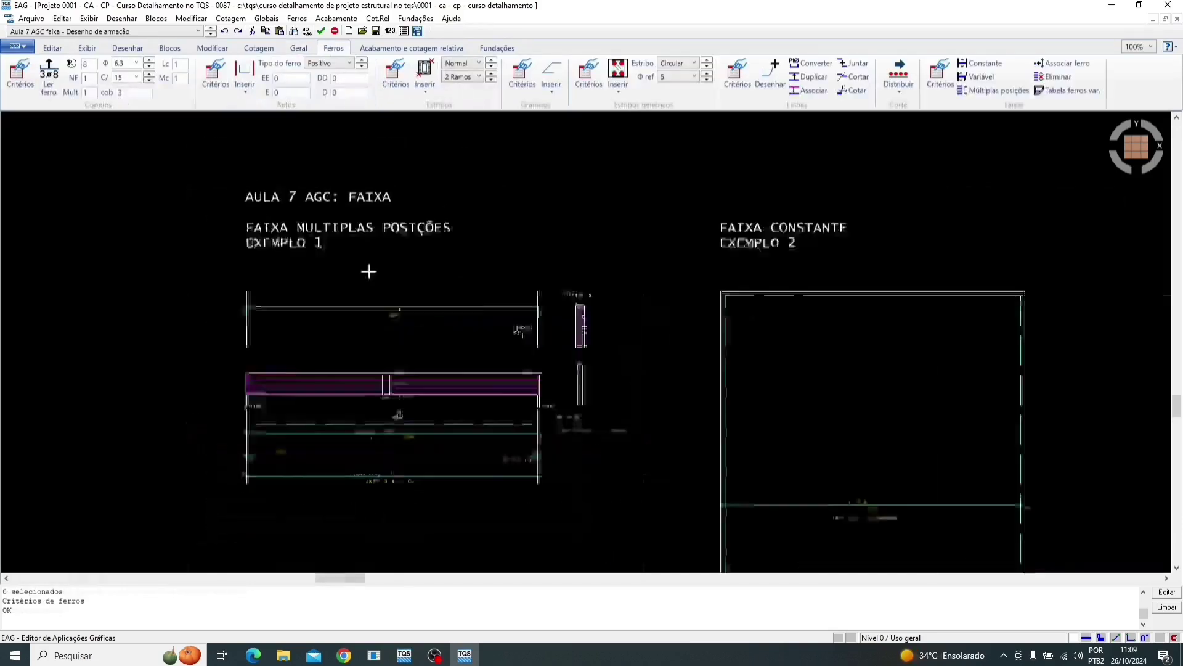
{"action": "scroll", "coordinate": [559, 376], "scroll_direction": "up", "scroll_amount": 5}
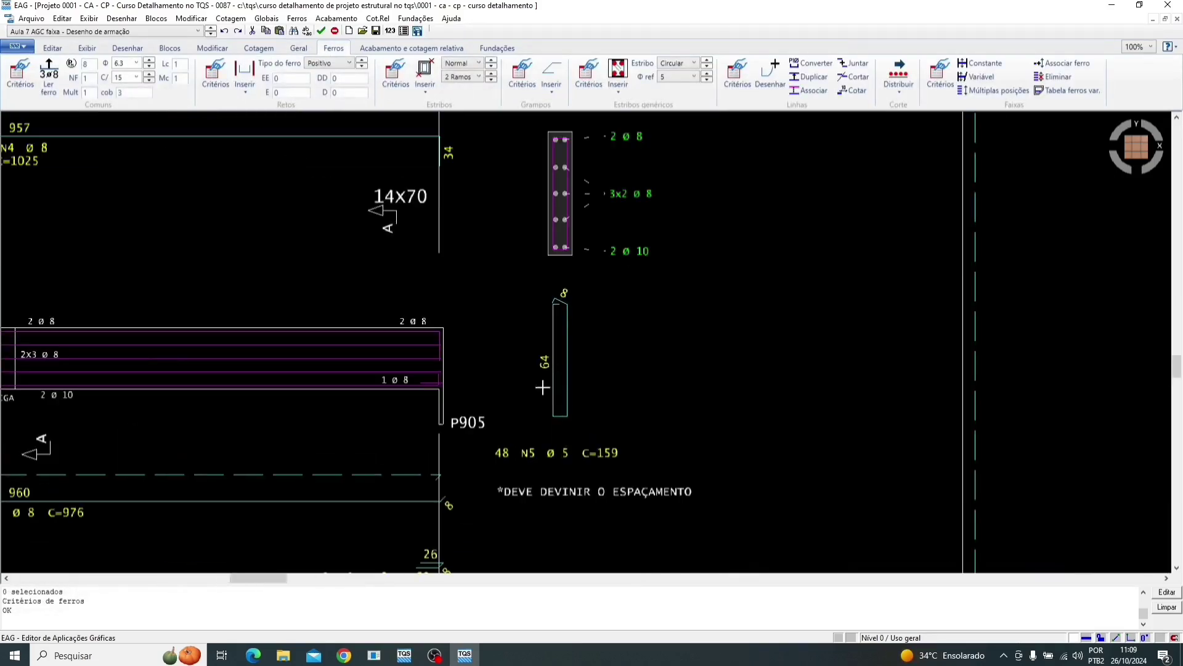
{"action": "scroll", "coordinate": [578, 467], "scroll_direction": "up", "scroll_amount": 1}
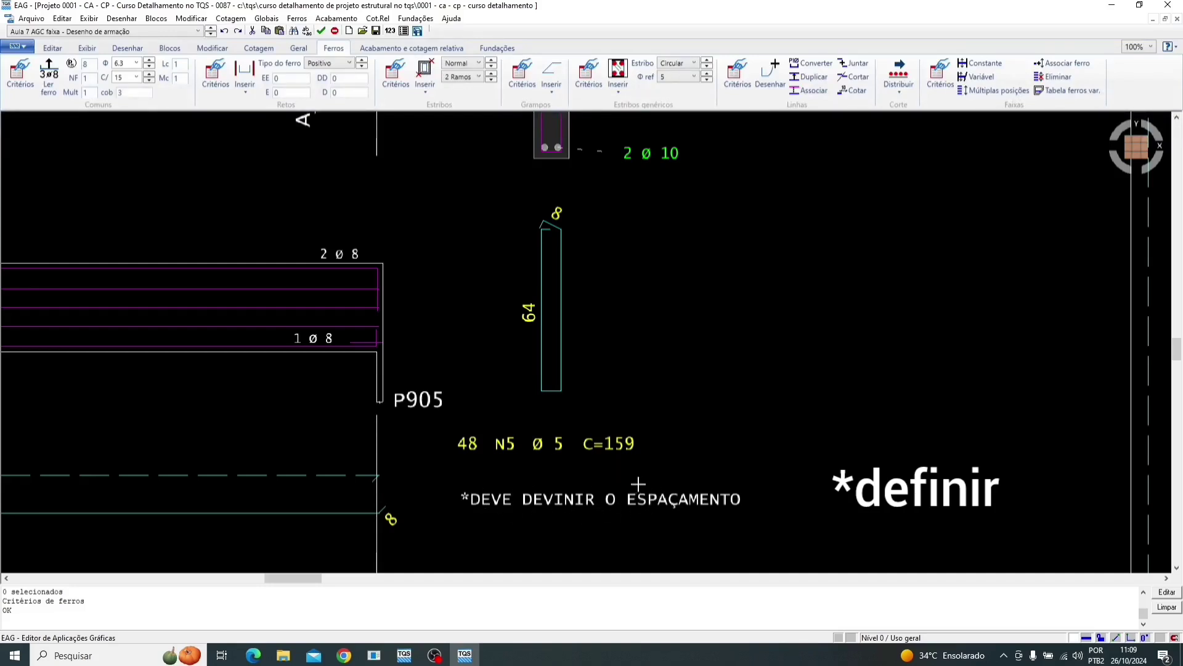
{"action": "left_click", "coordinate": [540, 365]}
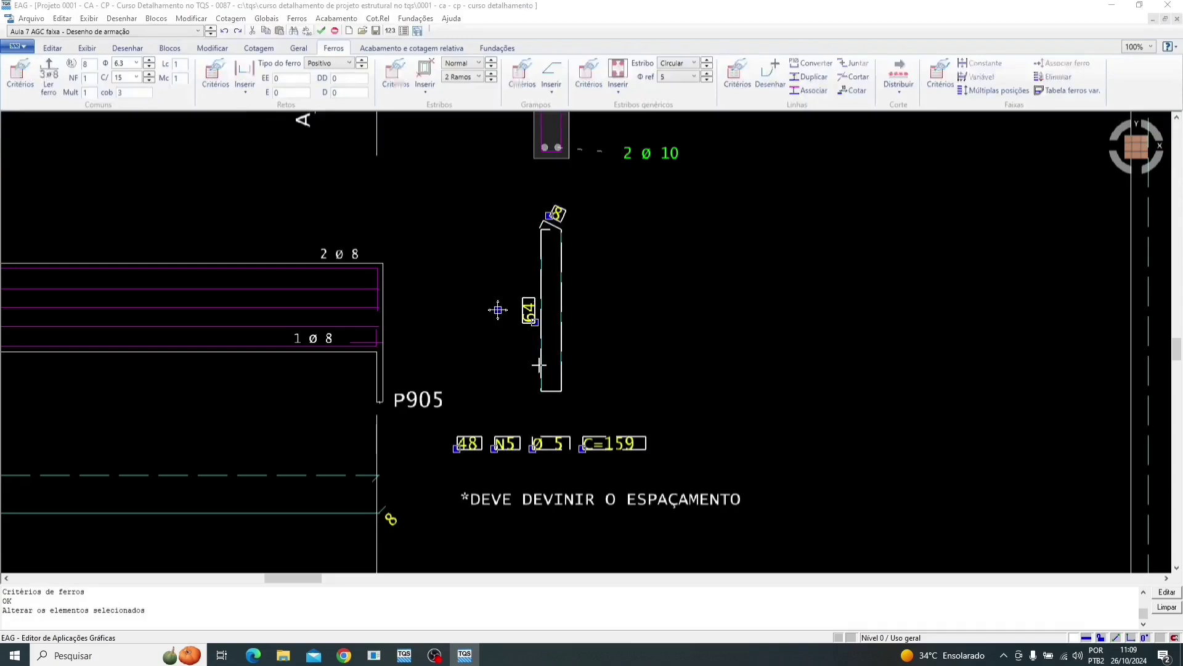
{"action": "left_click", "coordinate": [392, 184]}
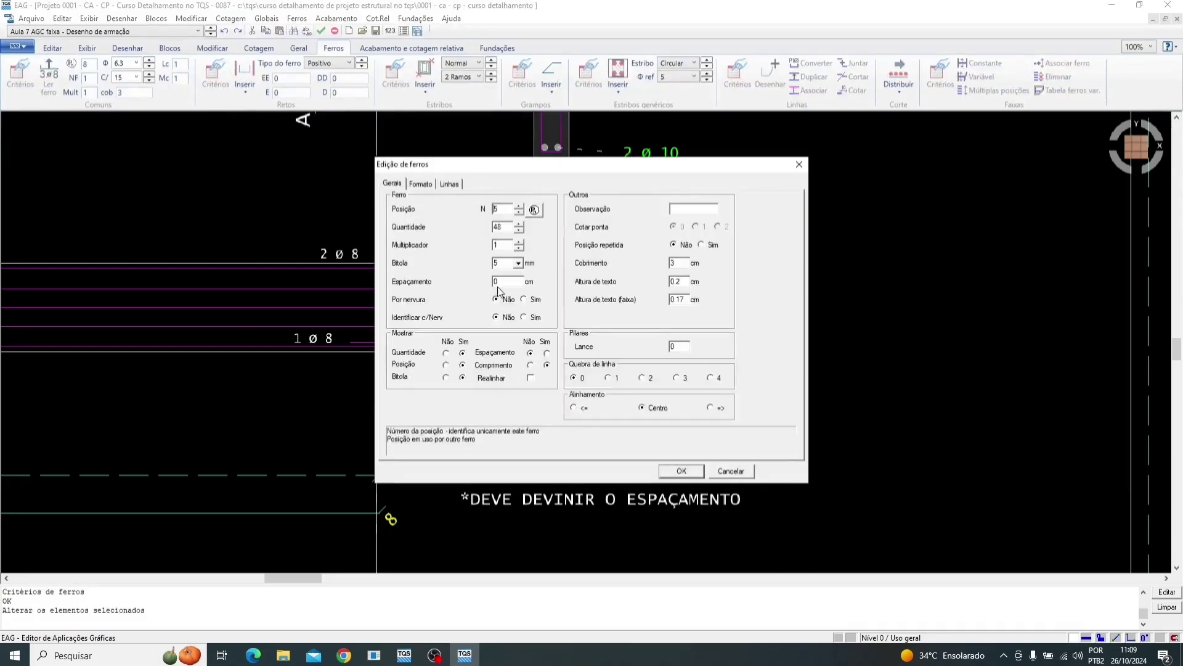
{"action": "double_click", "coordinate": [501, 283]}
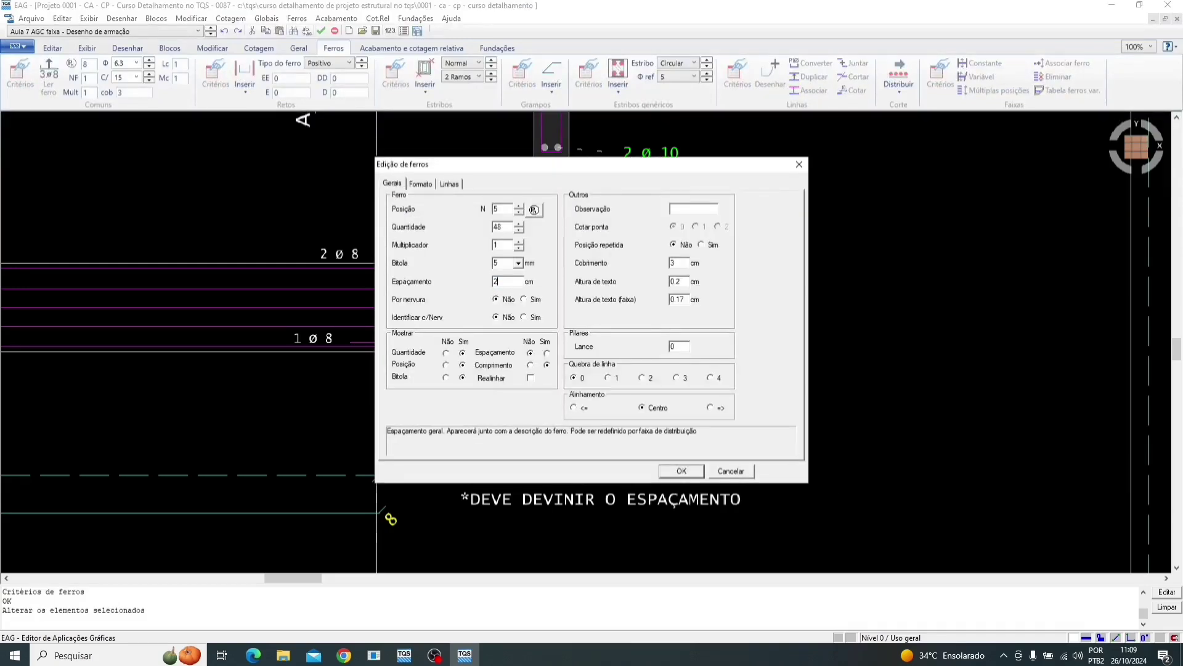
{"action": "type", "text": "2"}
{"action": "key", "text": "BackSpace"}
{"action": "type", "text": "15"}
{"action": "left_click", "coordinate": [689, 471]}
{"action": "scroll", "coordinate": [696, 463], "scroll_direction": "down", "scroll_amount": 3}
{"action": "scroll", "coordinate": [311, 447], "scroll_direction": "up", "scroll_amount": 2}
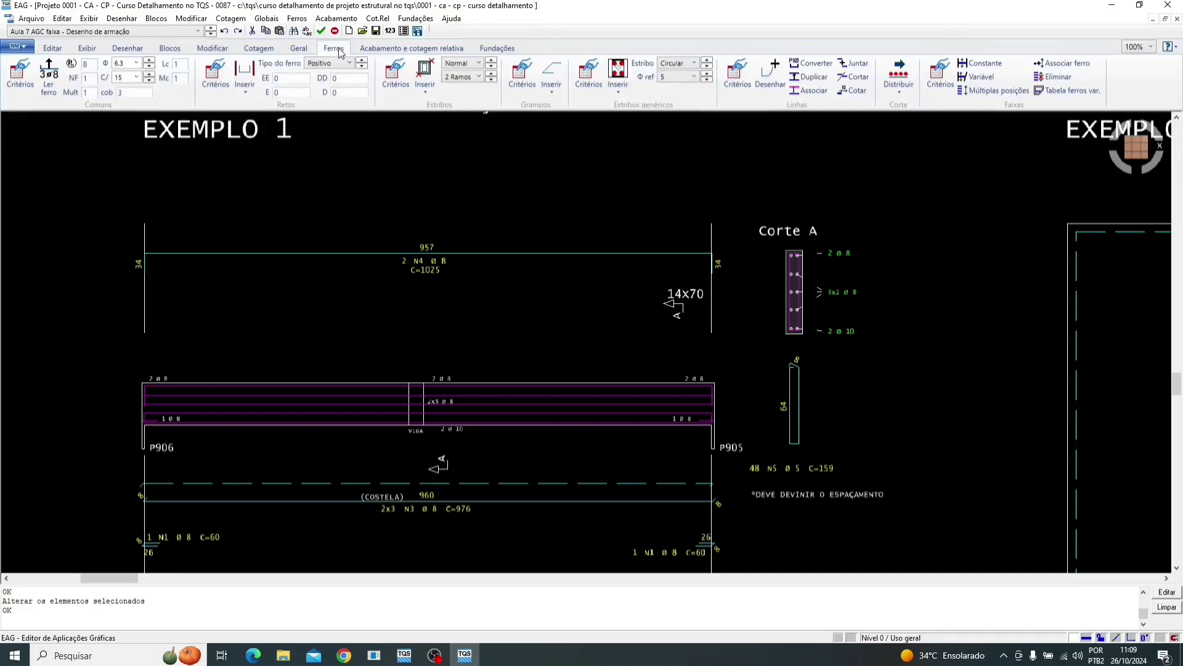
{"action": "left_click", "coordinate": [992, 92]}
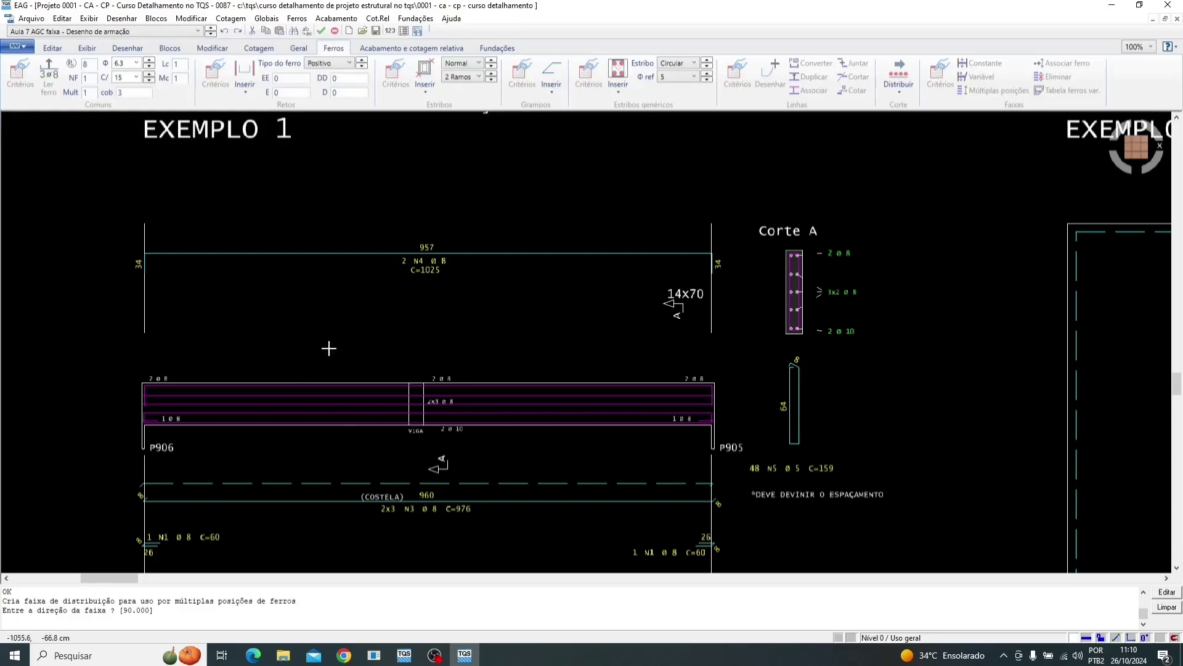
{"action": "type", "text": "0"}
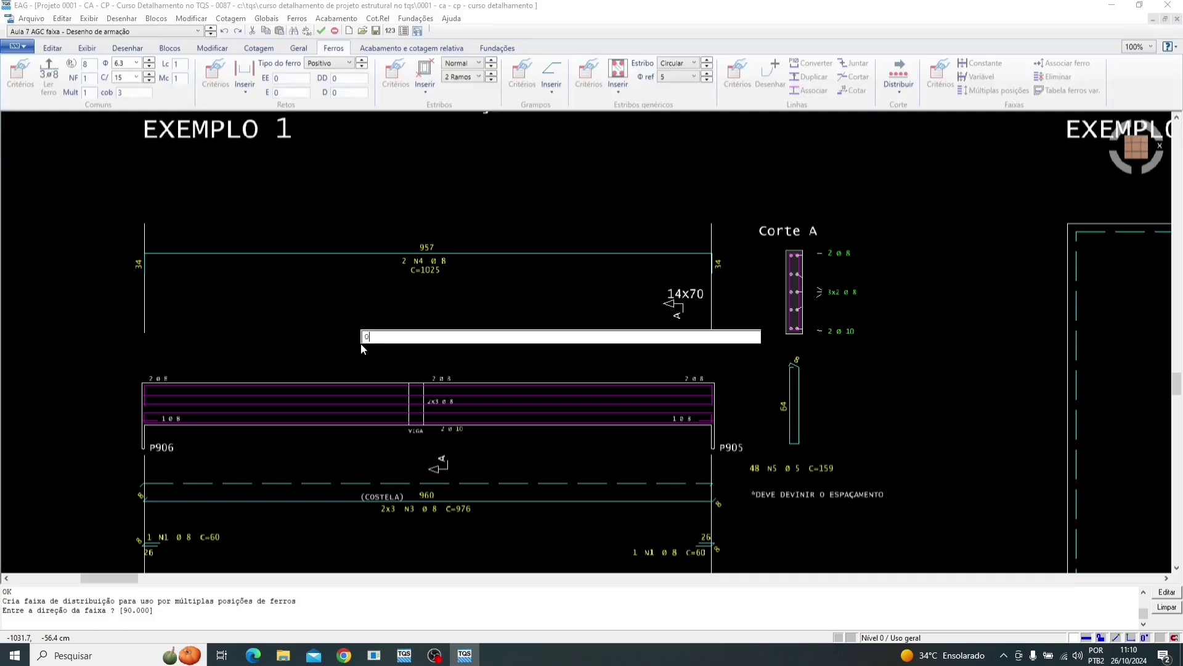
{"action": "key", "text": "Return"}
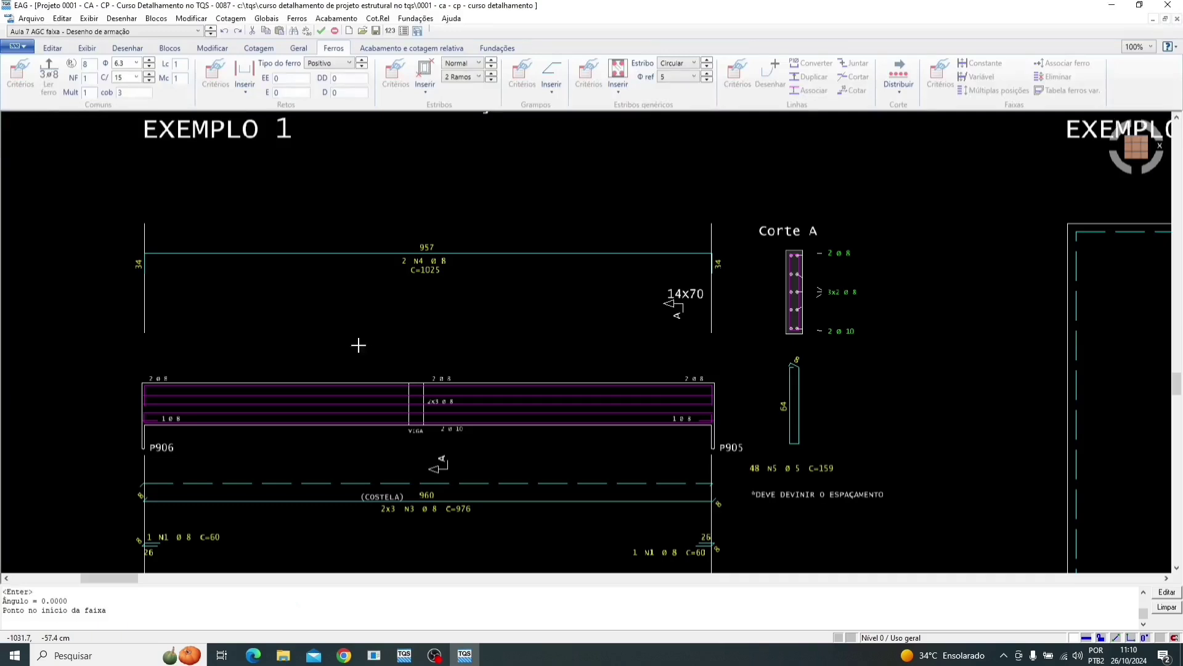
{"action": "scroll", "coordinate": [150, 357], "scroll_direction": "up", "scroll_amount": 3}
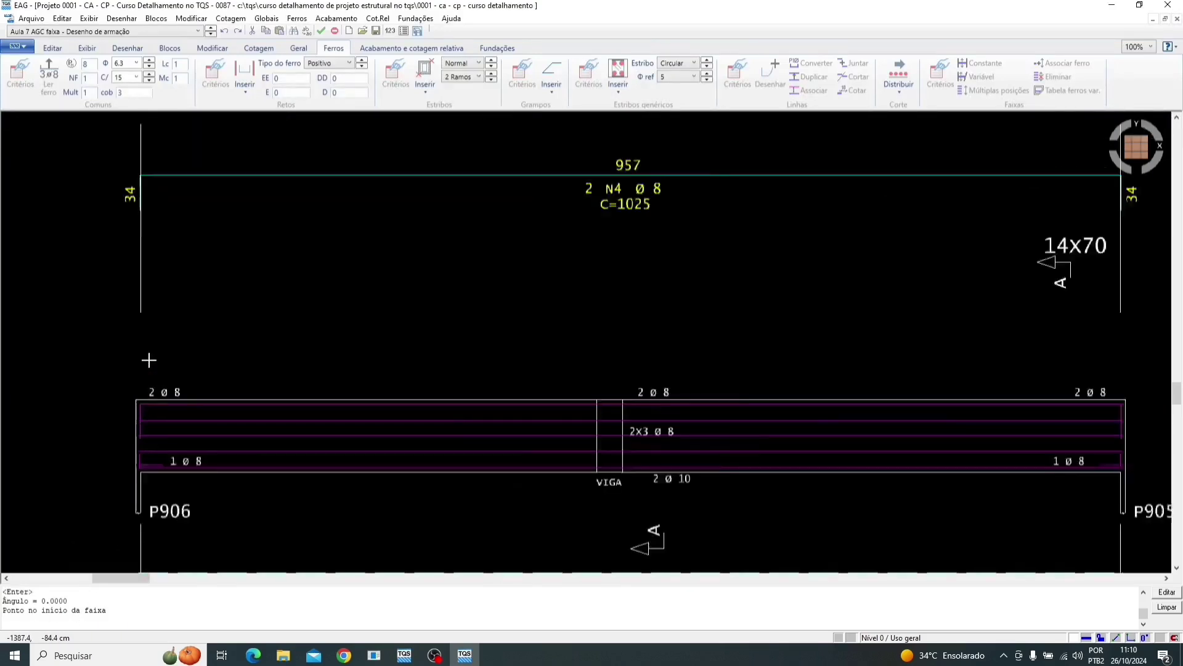
{"action": "left_click", "coordinate": [128, 400]}
{"action": "scroll", "coordinate": [127, 392], "scroll_direction": "up", "scroll_amount": 2}
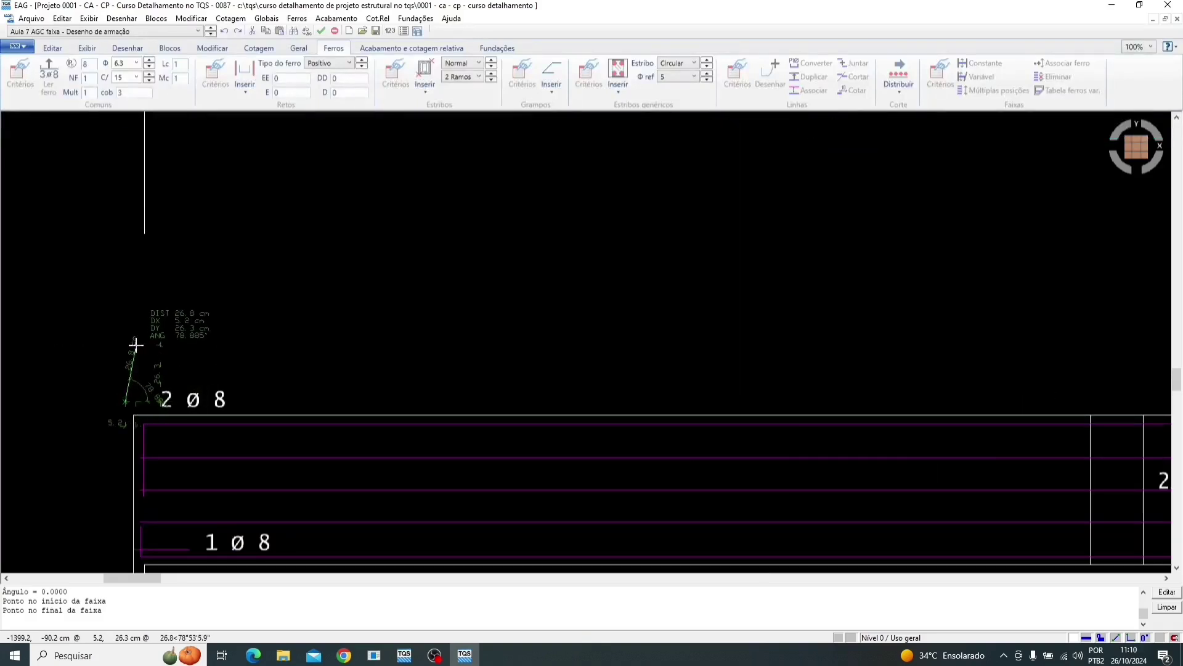
{"action": "key", "text": "Escape"}
Create a multiple-position distribution strip at 0° from the beam's P906 end to the near face of VIGA, with its dimension line above the beam
{"action": "left_click", "coordinate": [986, 90]}
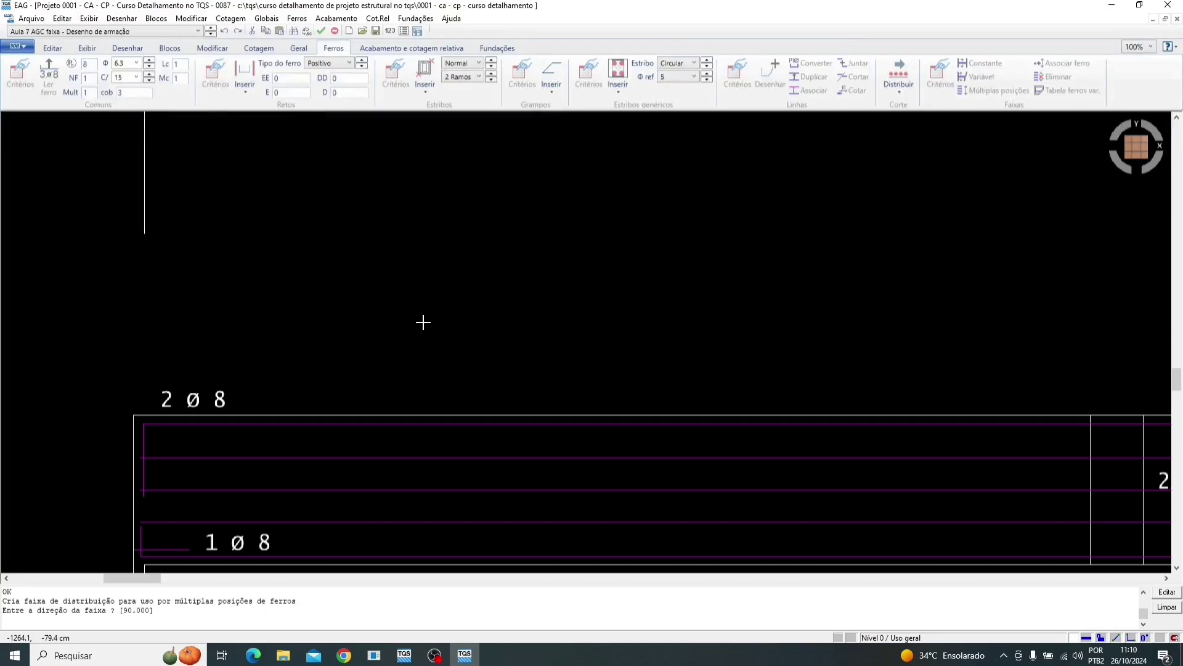
{"action": "type", "text": "0"}
{"action": "key", "text": "Return"}
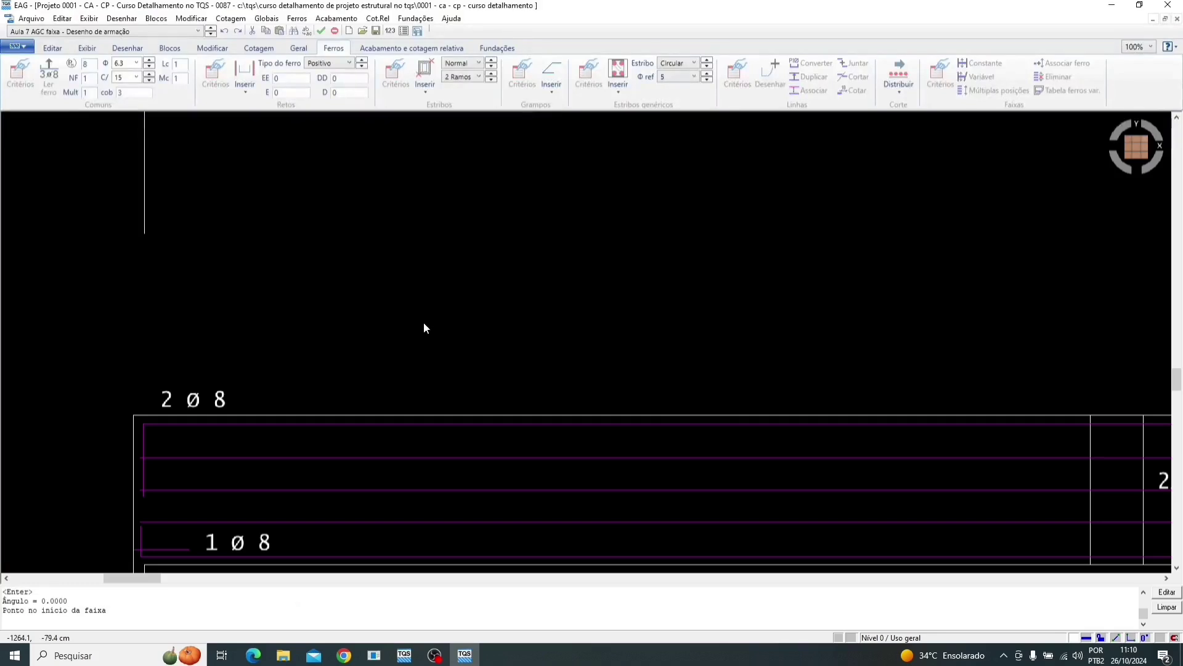
{"action": "left_click", "coordinate": [133, 413]}
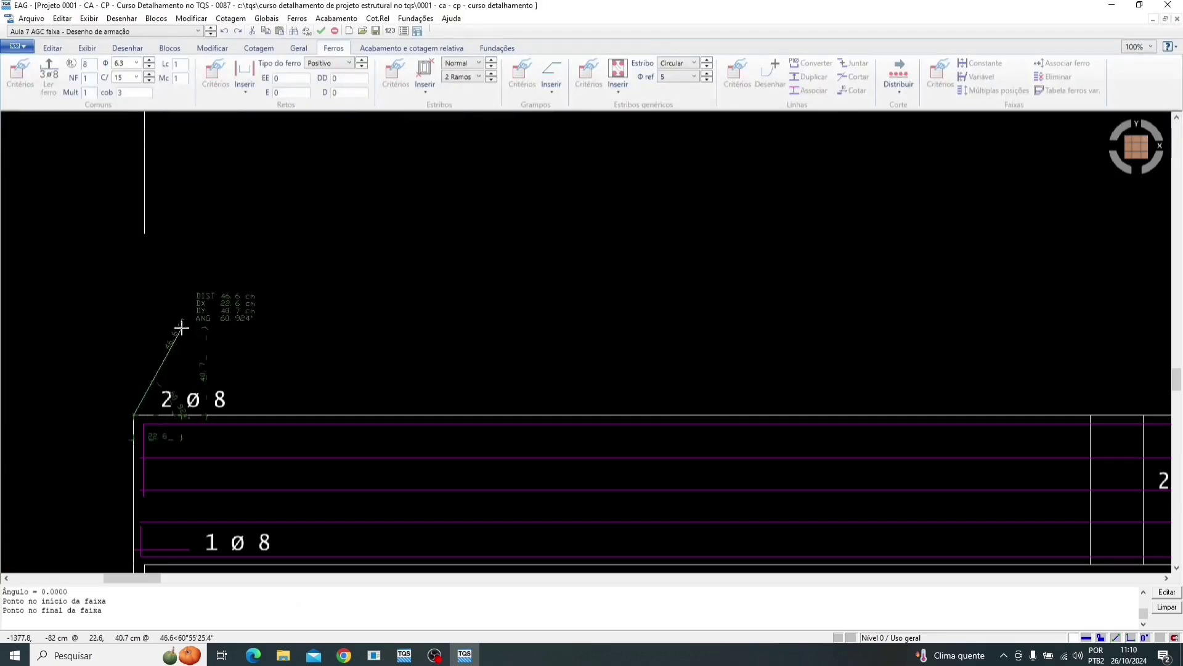
{"action": "scroll", "coordinate": [179, 333], "scroll_direction": "down", "scroll_amount": 2}
{"action": "left_click", "coordinate": [762, 383]}
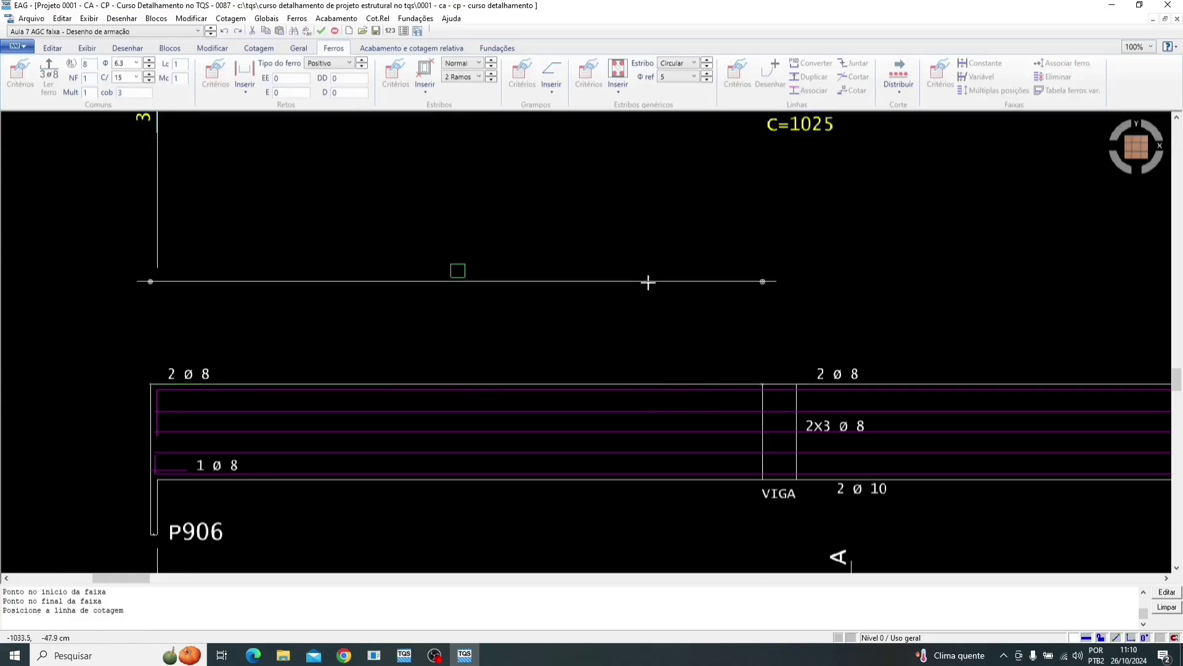
{"action": "scroll", "coordinate": [614, 326], "scroll_direction": "up", "scroll_amount": 3}
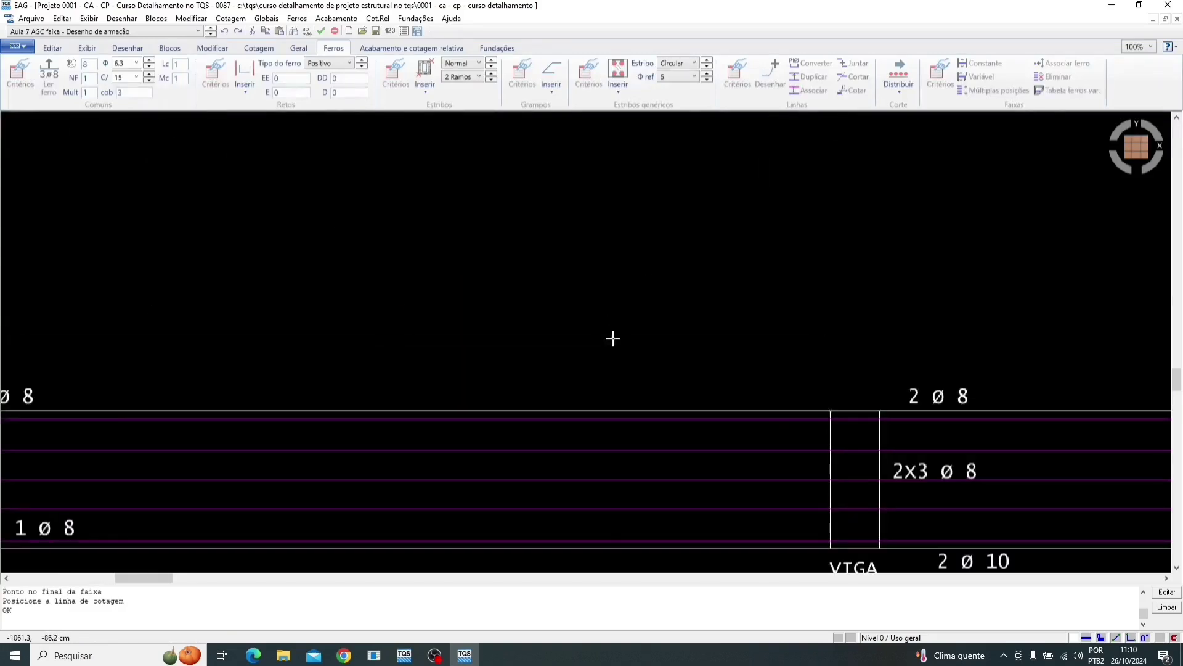
{"action": "scroll", "coordinate": [324, 271], "scroll_direction": "down", "scroll_amount": 3}
{"action": "scroll", "coordinate": [346, 301], "scroll_direction": "down", "scroll_amount": 1}
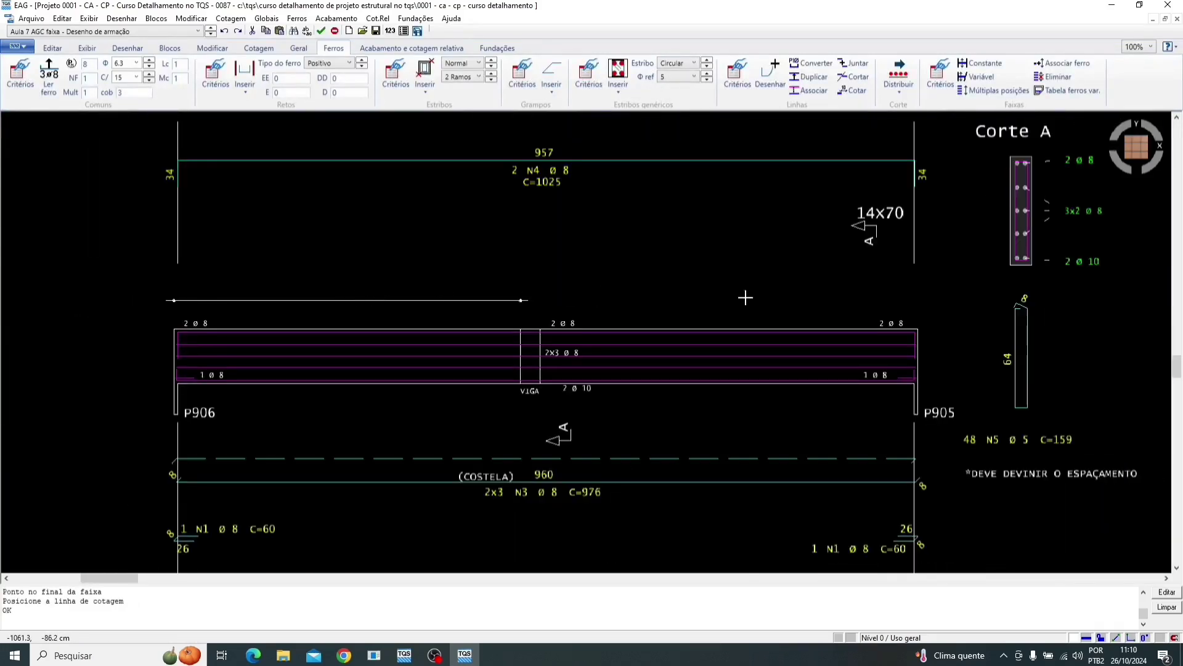
Create a second multiple-position strip at 0° from the far face of VIGA to the beam's P905 end, aligned with the first strip
{"action": "left_click", "coordinate": [986, 91]}
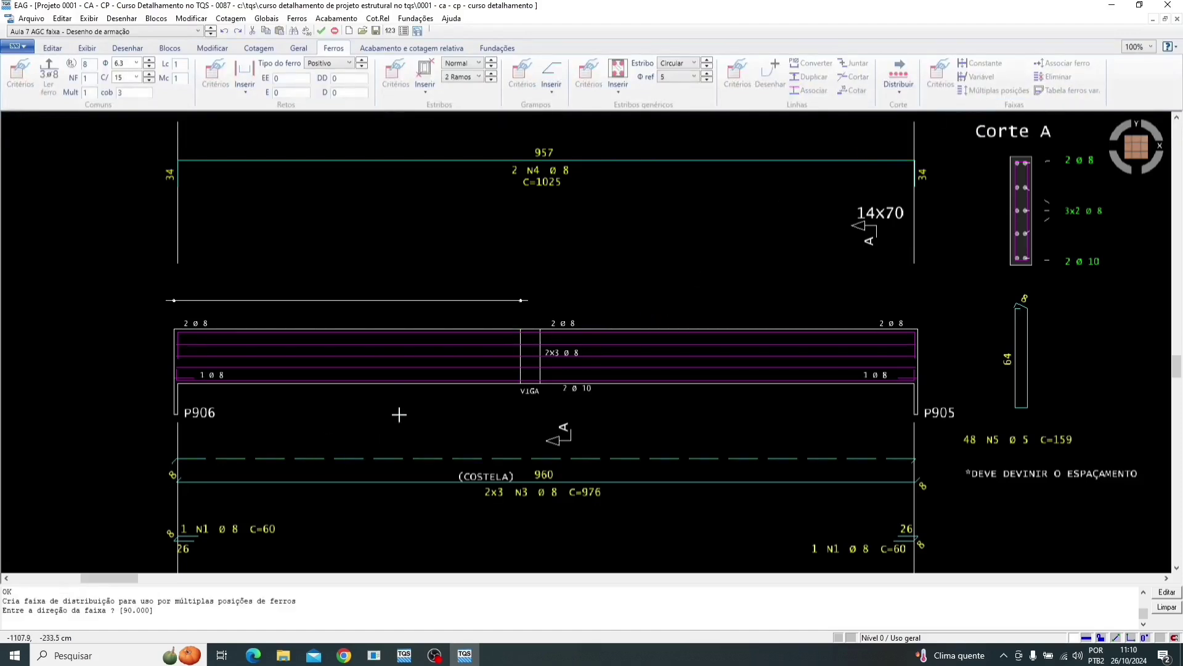
{"action": "type", "text": "0"}
{"action": "key", "text": "Return"}
{"action": "scroll", "coordinate": [592, 325], "scroll_direction": "up", "scroll_amount": 1}
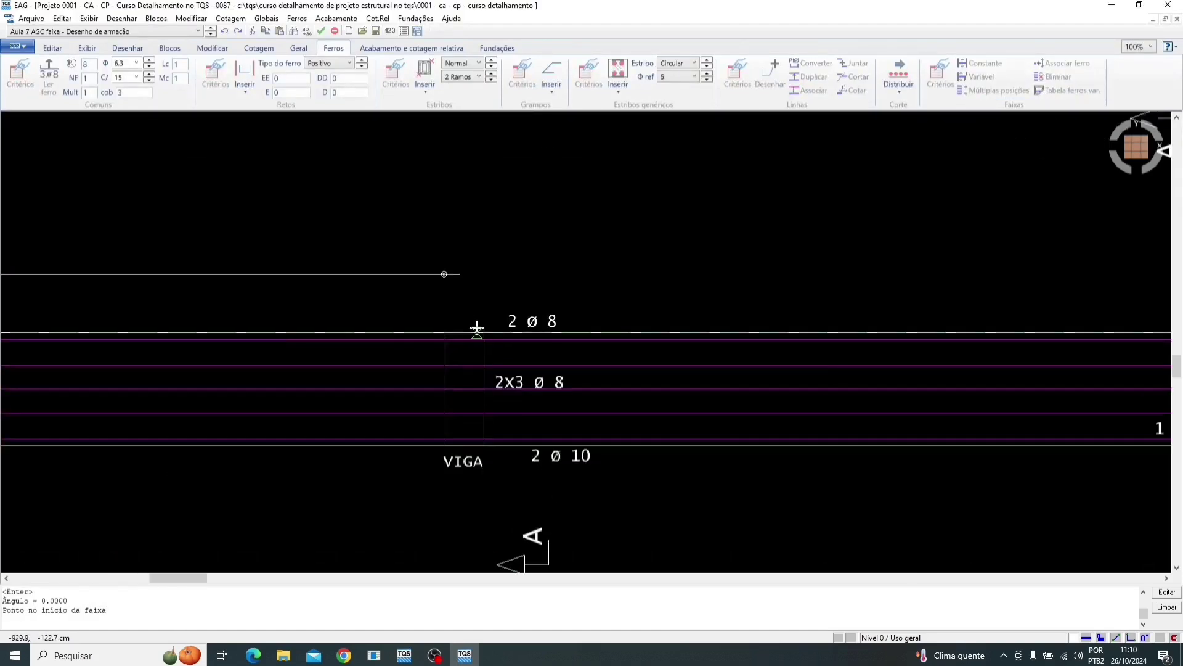
{"action": "left_click", "coordinate": [540, 330]}
{"action": "scroll", "coordinate": [256, 360], "scroll_direction": "down", "scroll_amount": 1}
{"action": "scroll", "coordinate": [801, 324], "scroll_direction": "up", "scroll_amount": 1}
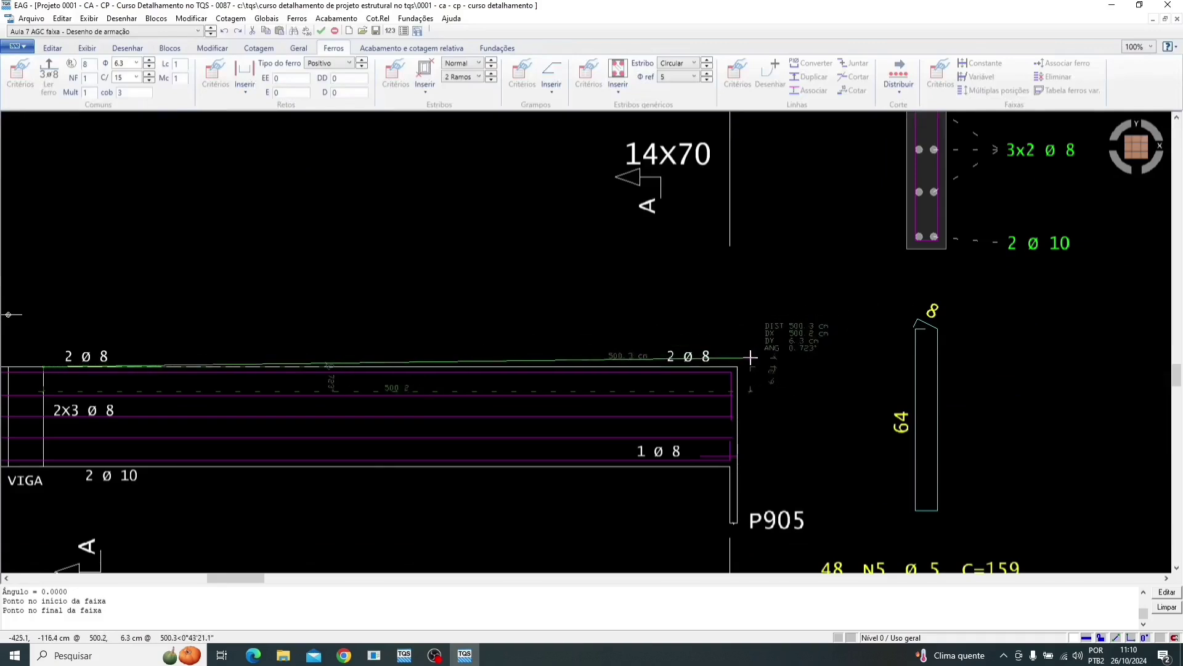
{"action": "left_click", "coordinate": [734, 367]}
{"action": "scroll", "coordinate": [733, 367], "scroll_direction": "down", "scroll_amount": 1}
{"action": "scroll", "coordinate": [379, 348], "scroll_direction": "up", "scroll_amount": 1}
{"action": "left_click", "coordinate": [526, 327]}
{"action": "scroll", "coordinate": [602, 308], "scroll_direction": "down", "scroll_amount": 1}
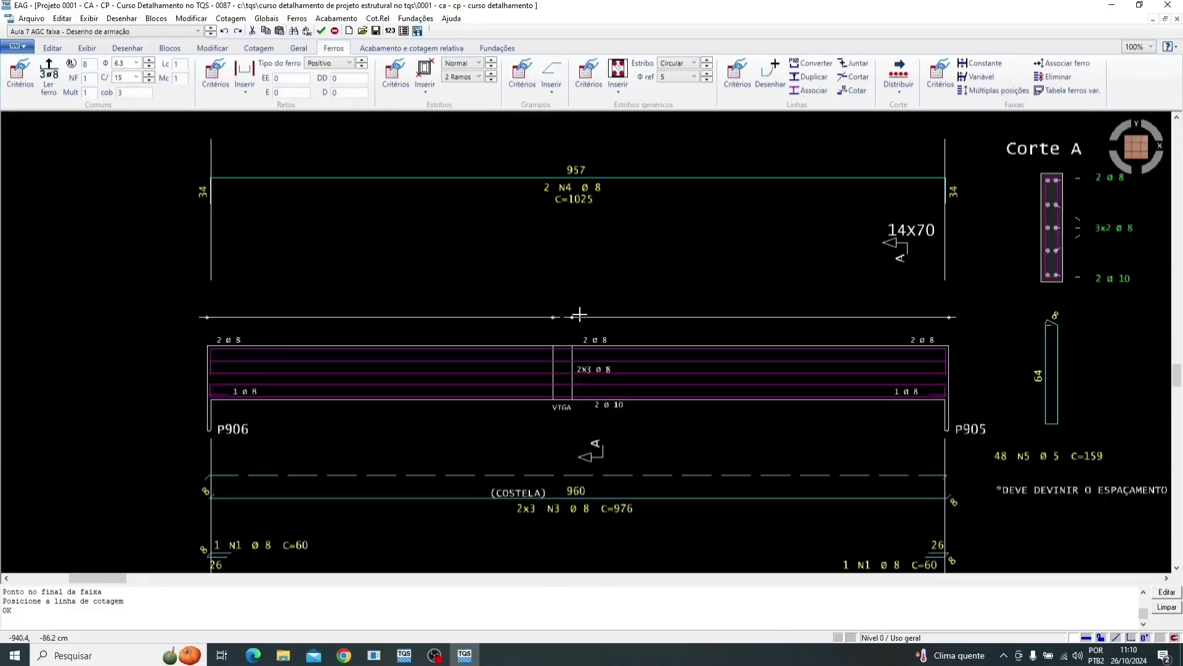
Apply the typical beam (Vigas) options to the distribution strip on the P906 side
{"action": "left_click", "coordinate": [453, 316]}
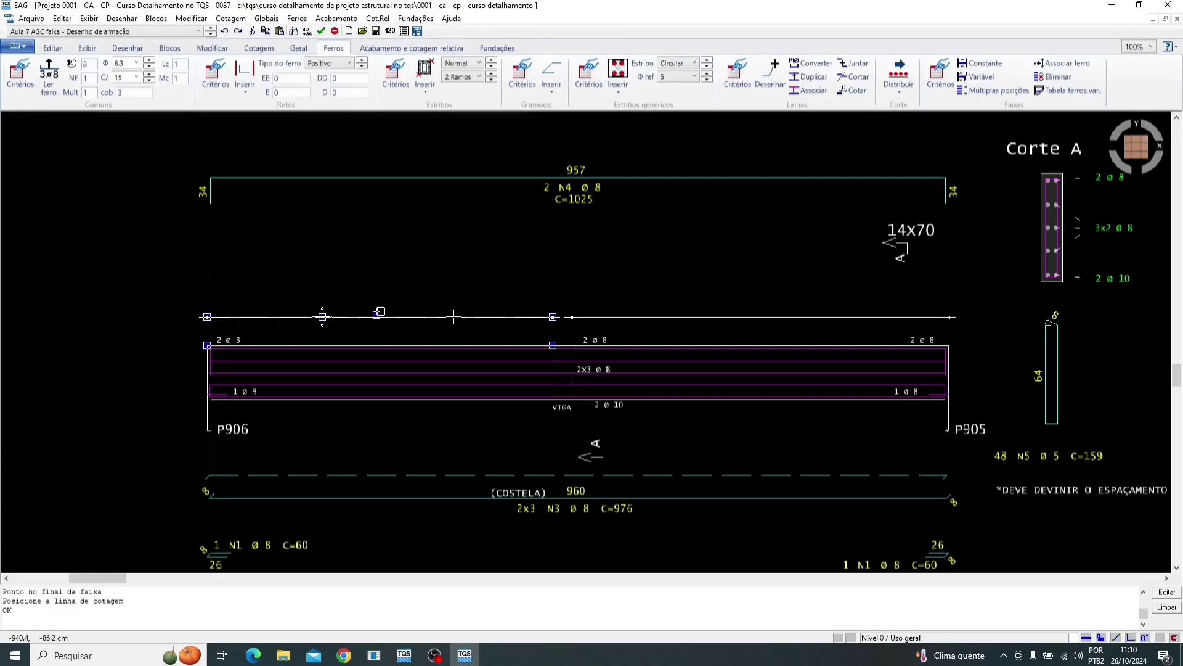
{"action": "double_click", "coordinate": [454, 316]}
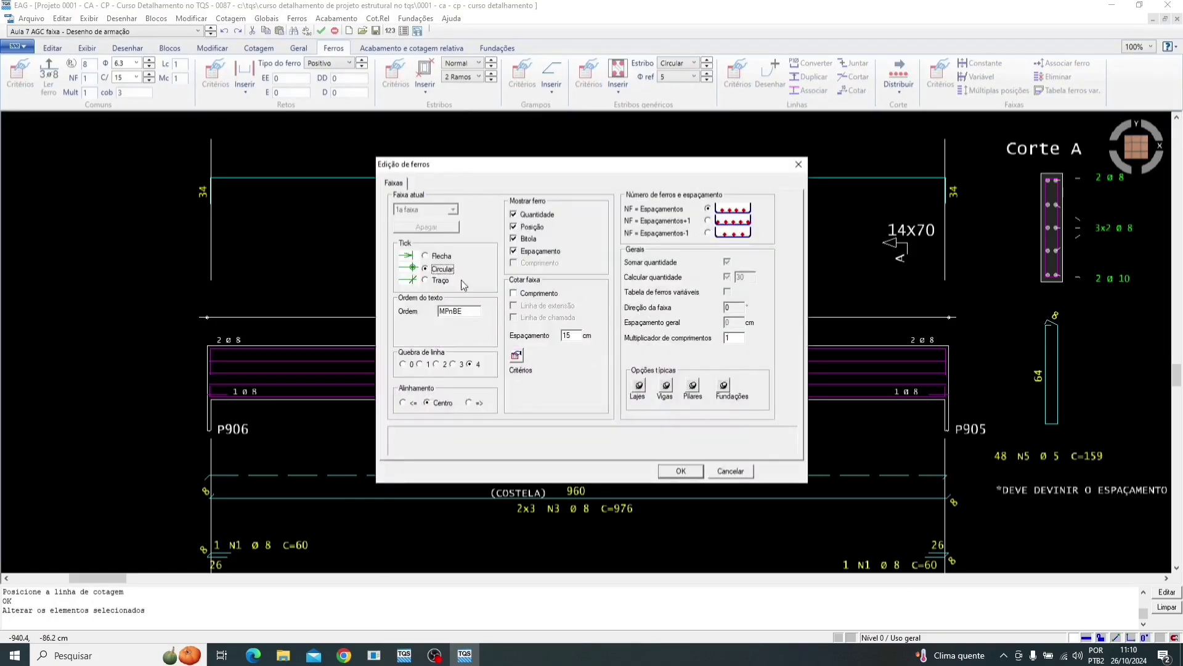
{"action": "left_click", "coordinate": [666, 387]}
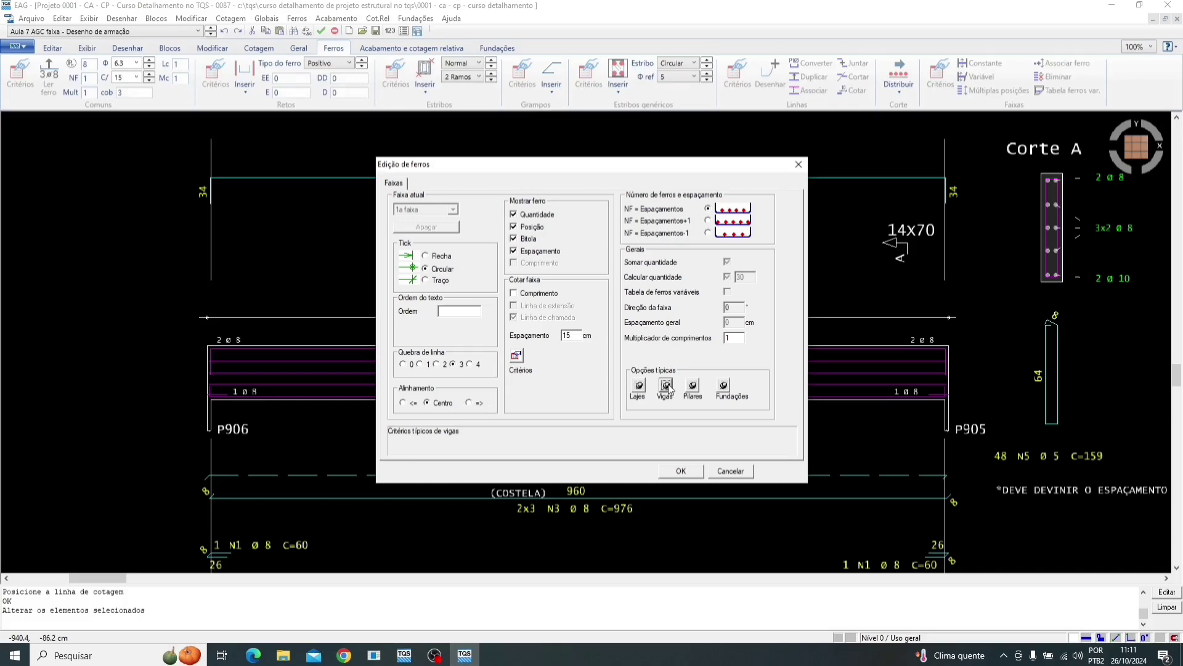
{"action": "left_click", "coordinate": [688, 473]}
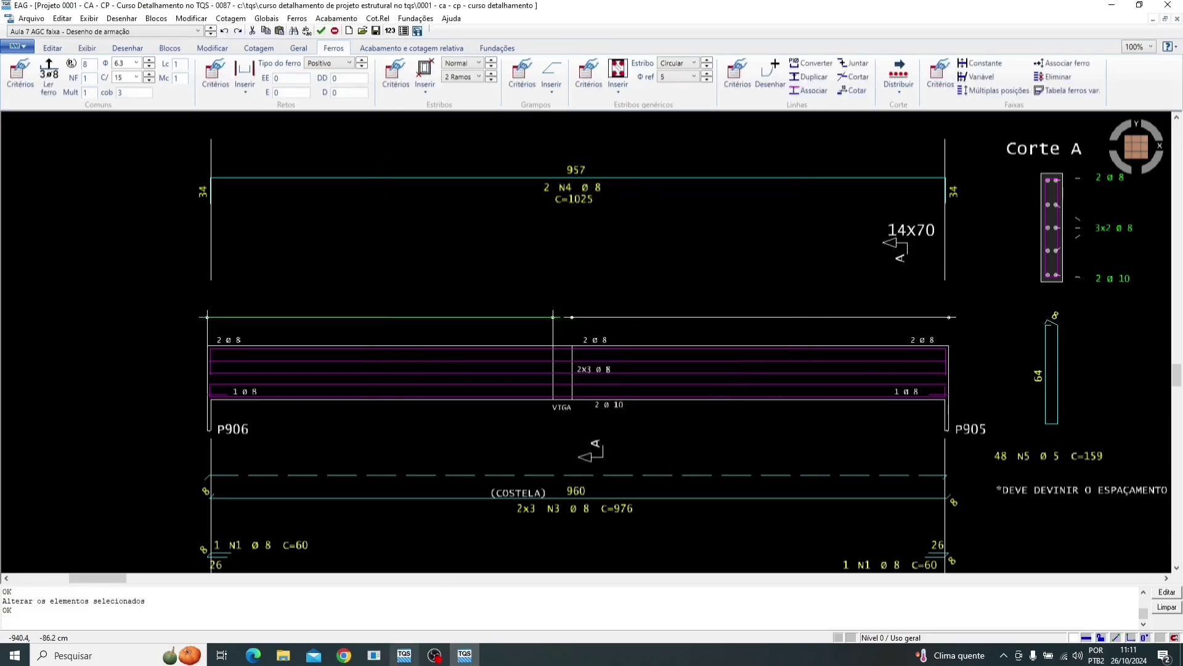
Switch to the TQS manager and open the reinforcement criteria file DESARM.DAT specific to building 0001
{"action": "left_click", "coordinate": [404, 655]}
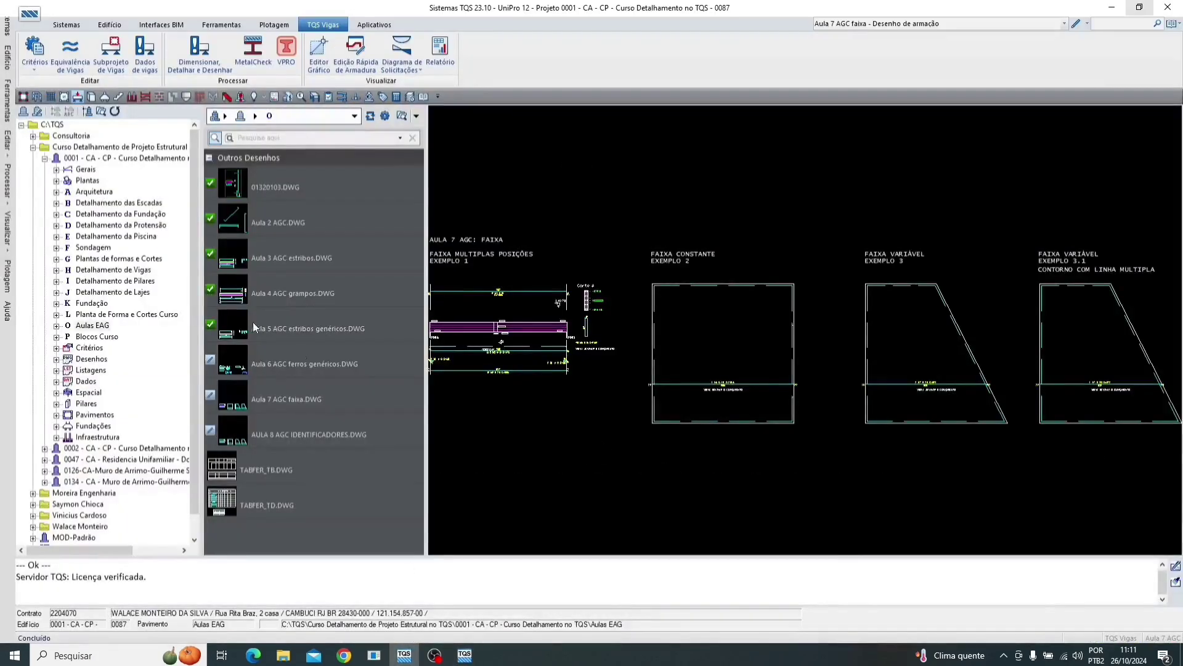
{"action": "left_click", "coordinate": [111, 158]}
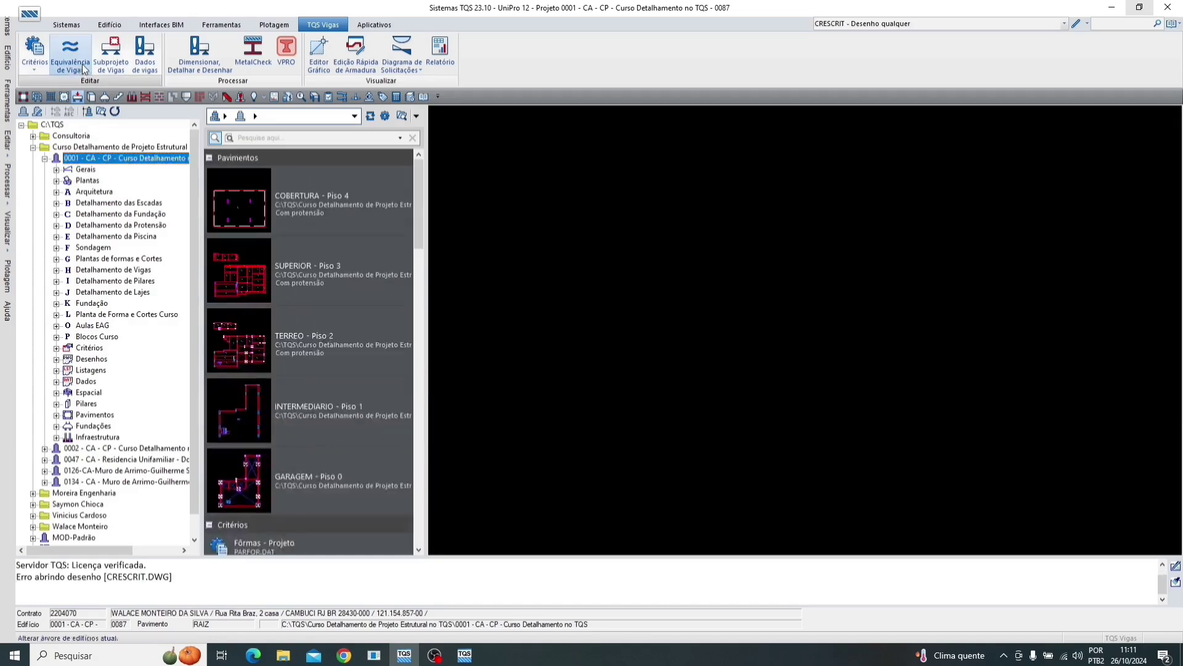
{"action": "left_click", "coordinate": [109, 25]}
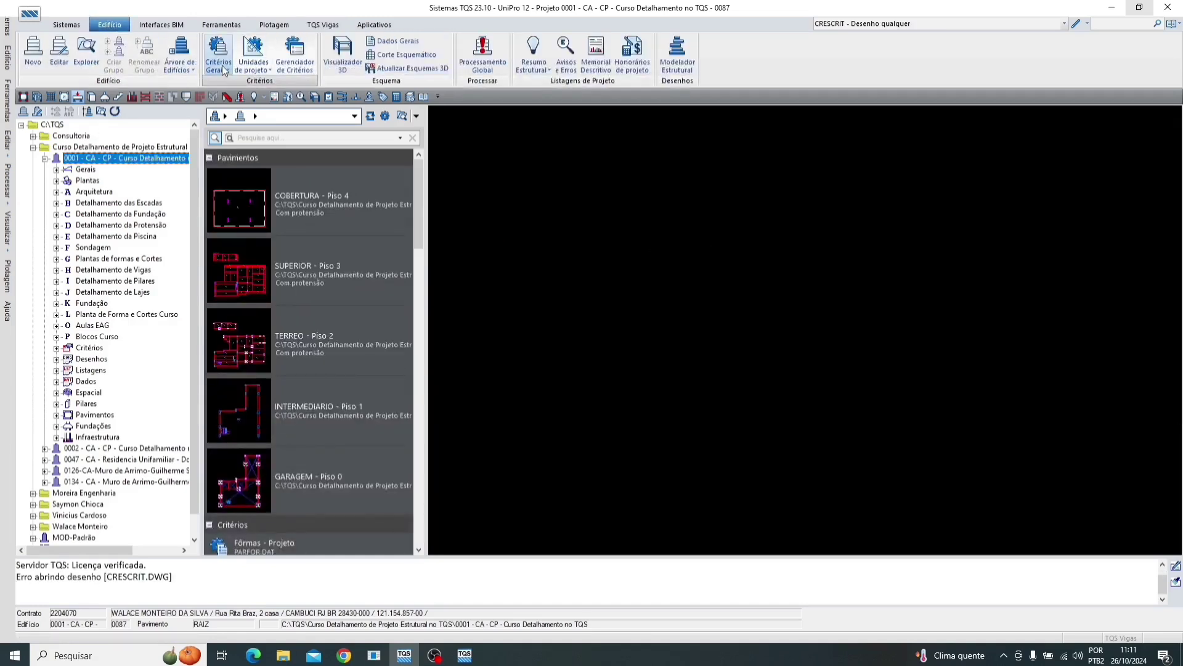
{"action": "left_click", "coordinate": [219, 65]}
{"action": "left_click", "coordinate": [230, 112]}
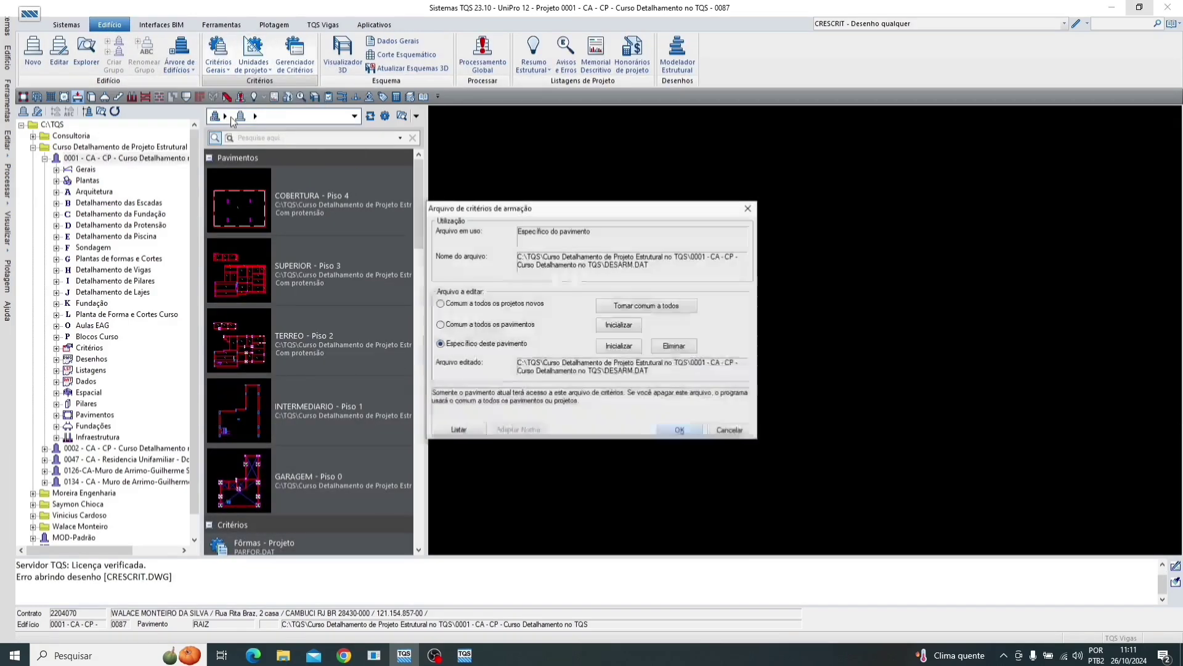
{"action": "left_click", "coordinate": [678, 430]}
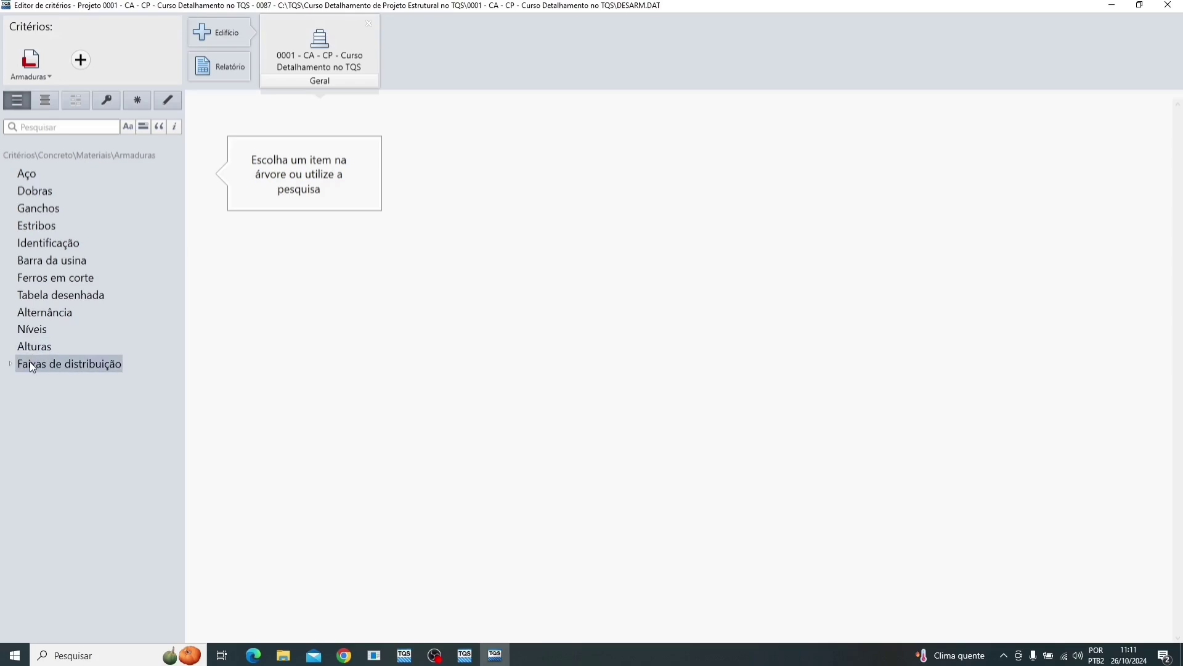
Review the Barra da usina criteria and the distribution strip criteria for Vigas, Pilares, Lajes and Fundações
{"action": "left_click", "coordinate": [34, 262]}
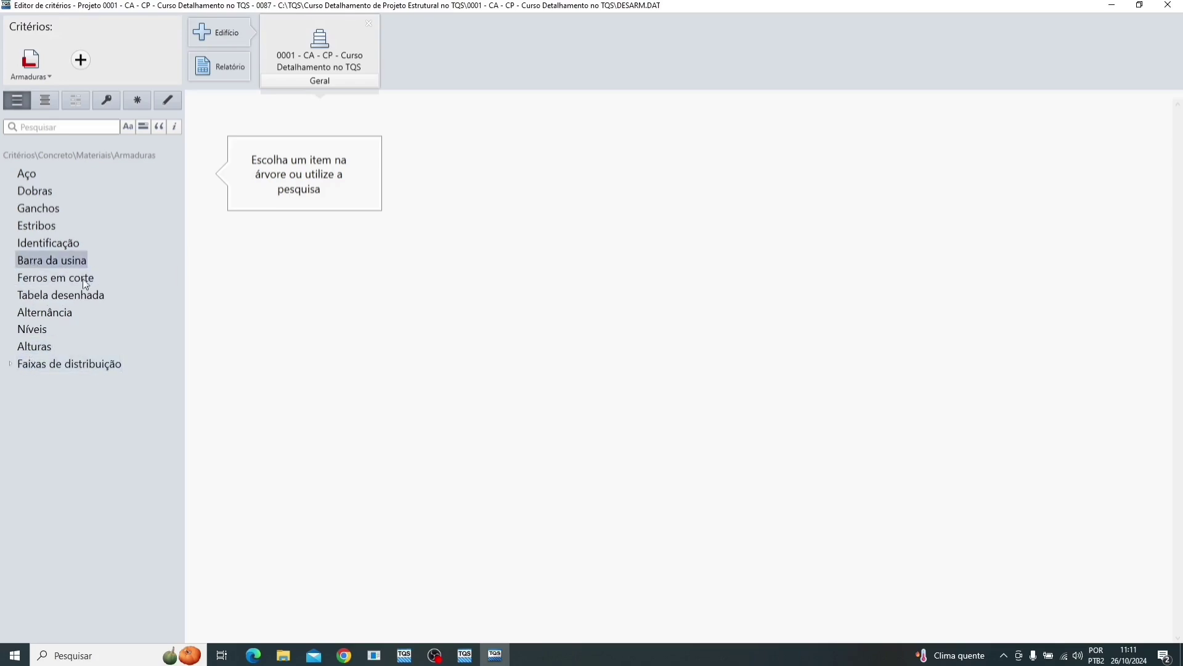
{"action": "double_click", "coordinate": [622, 122]}
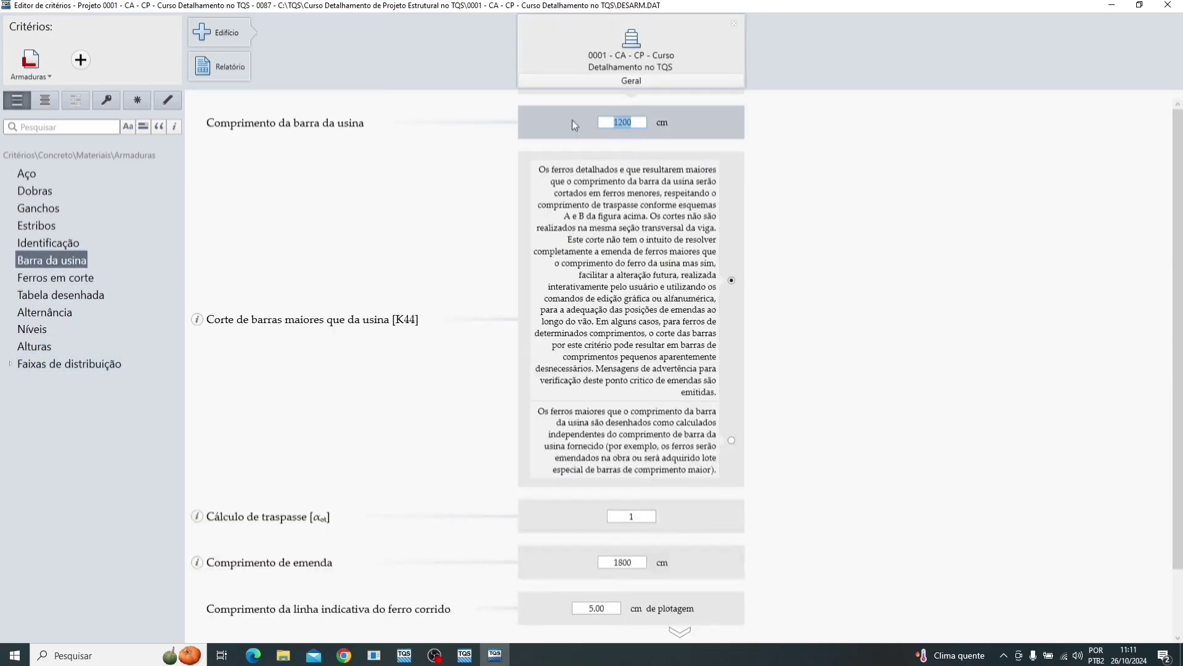
{"action": "double_click", "coordinate": [67, 364]}
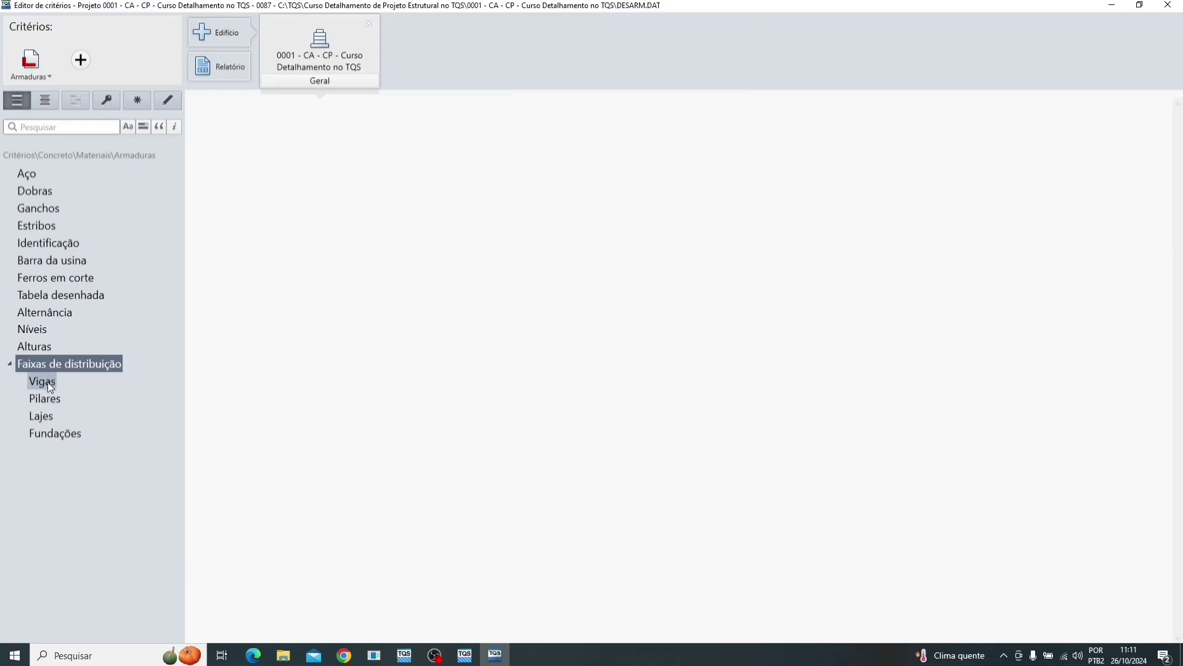
{"action": "left_click", "coordinate": [43, 384]}
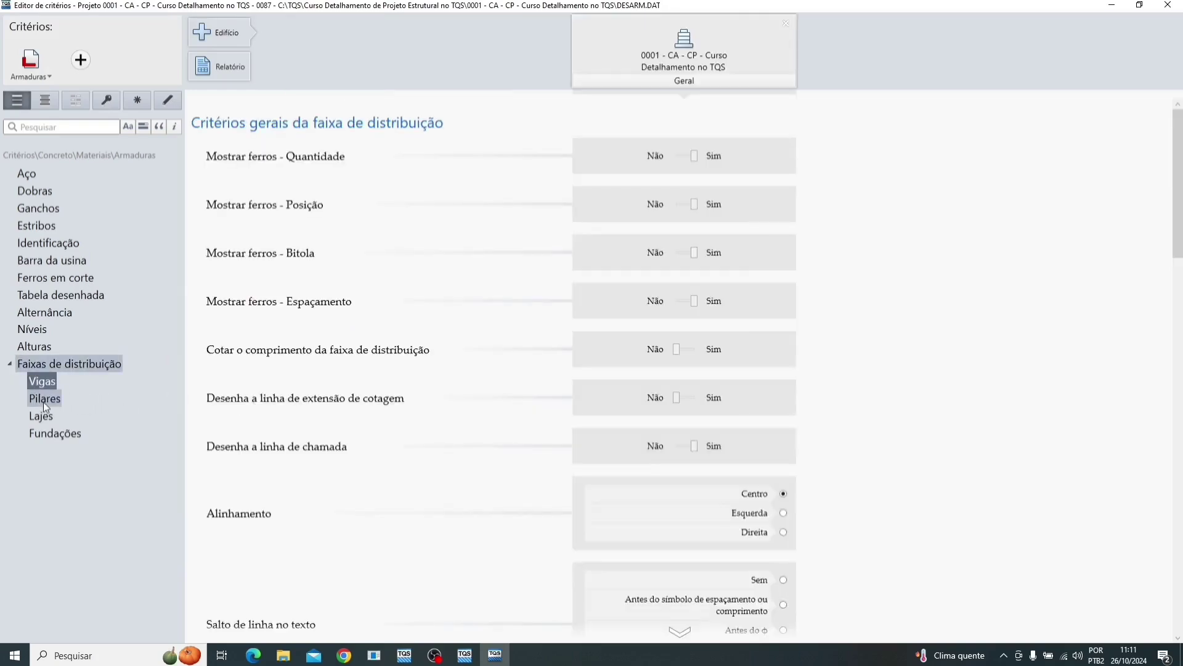
{"action": "left_click", "coordinate": [42, 401]}
{"action": "left_click", "coordinate": [41, 417]}
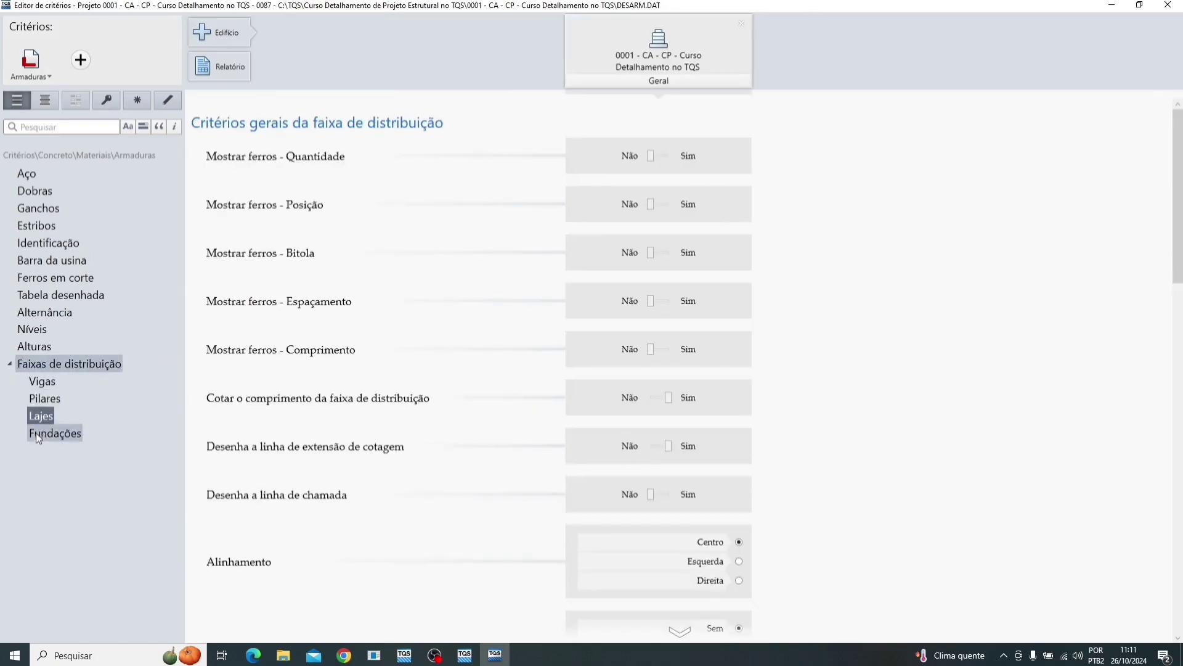
{"action": "left_click", "coordinate": [44, 430]}
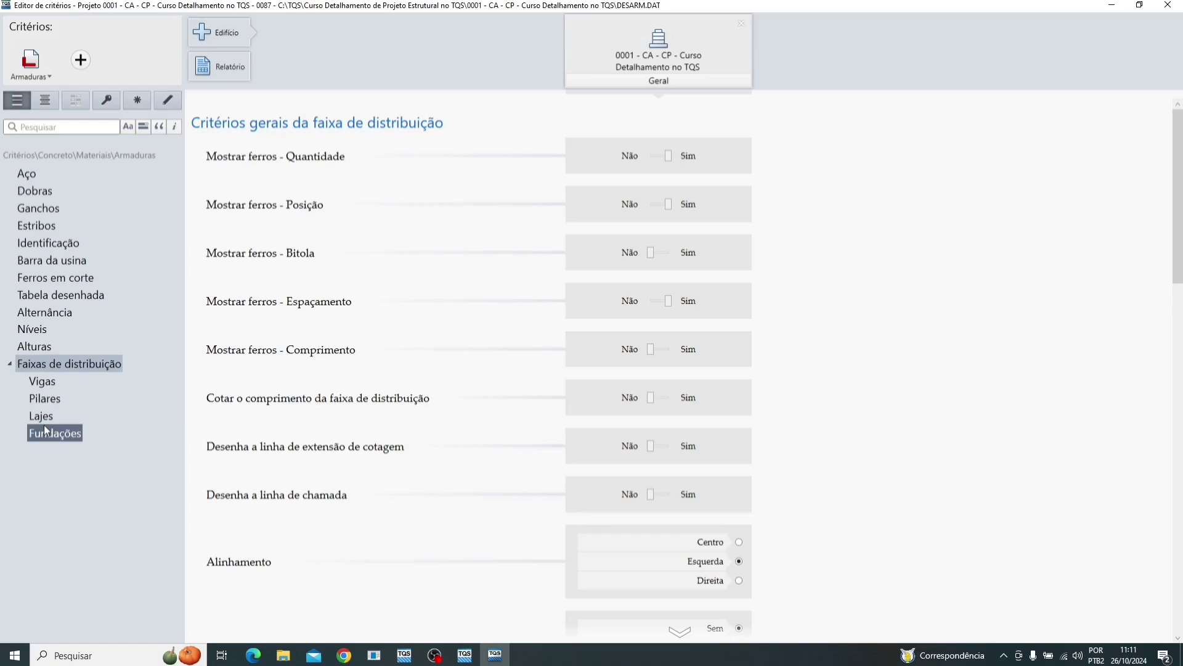
{"action": "left_click", "coordinate": [1168, 6]}
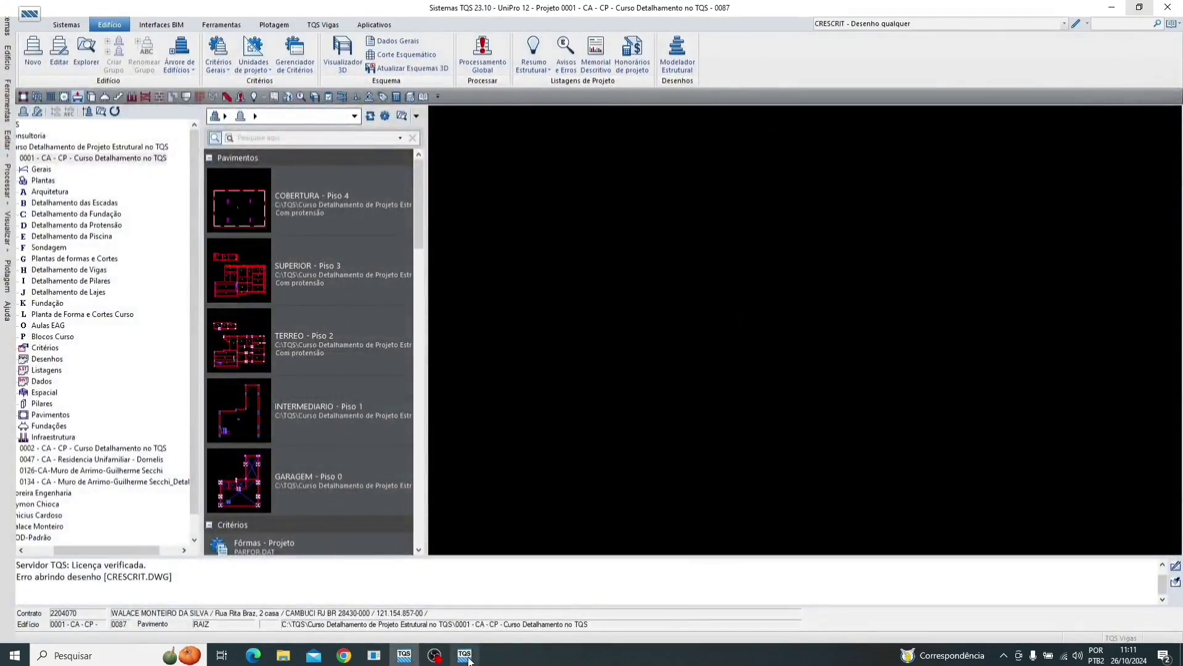
Return to the EAG drawing and apply the typical beam (Vigas) options to the distribution strip on the P905 side
{"action": "left_click", "coordinate": [466, 656]}
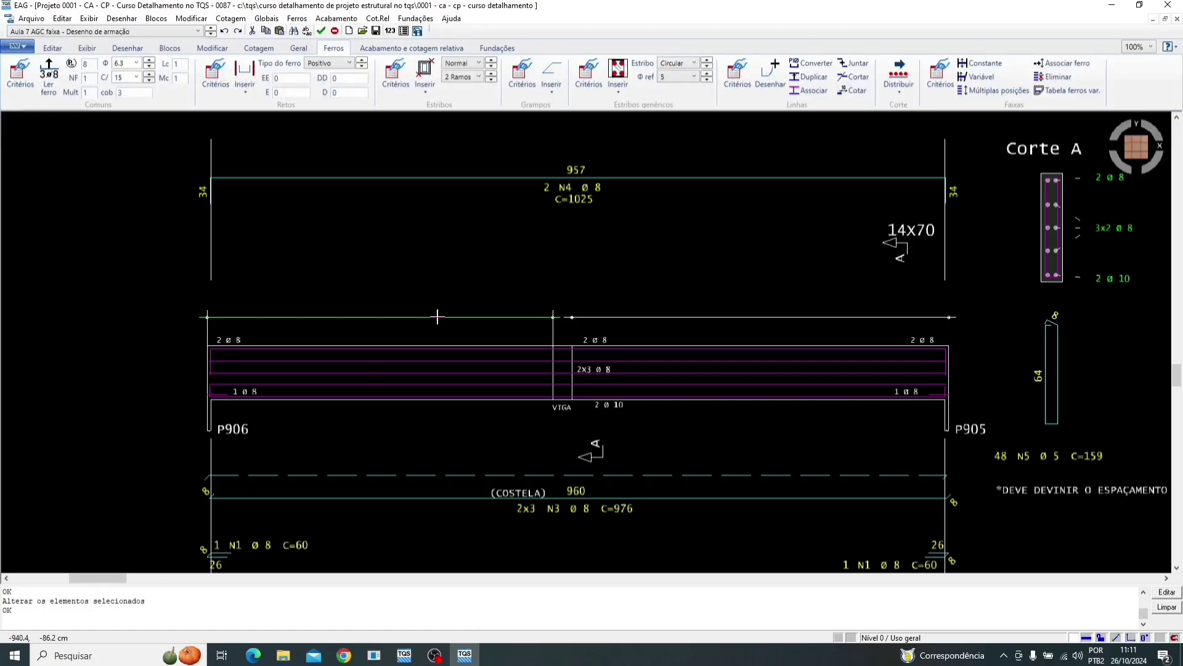
{"action": "left_click", "coordinate": [672, 316]}
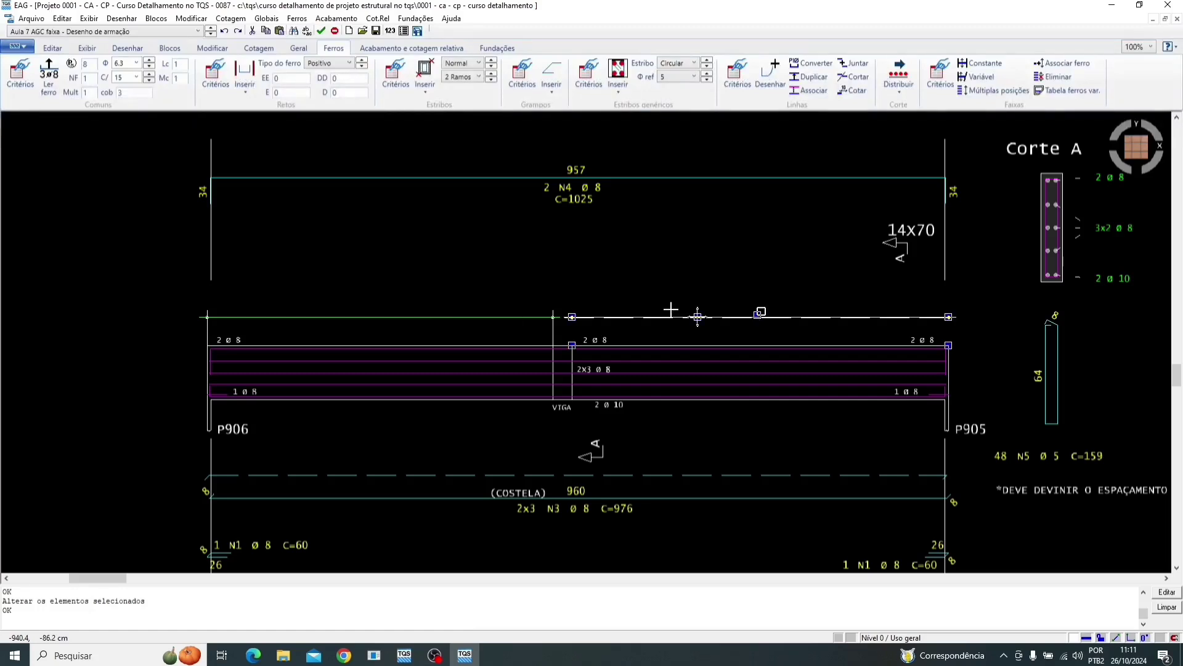
{"action": "double_click", "coordinate": [671, 310]}
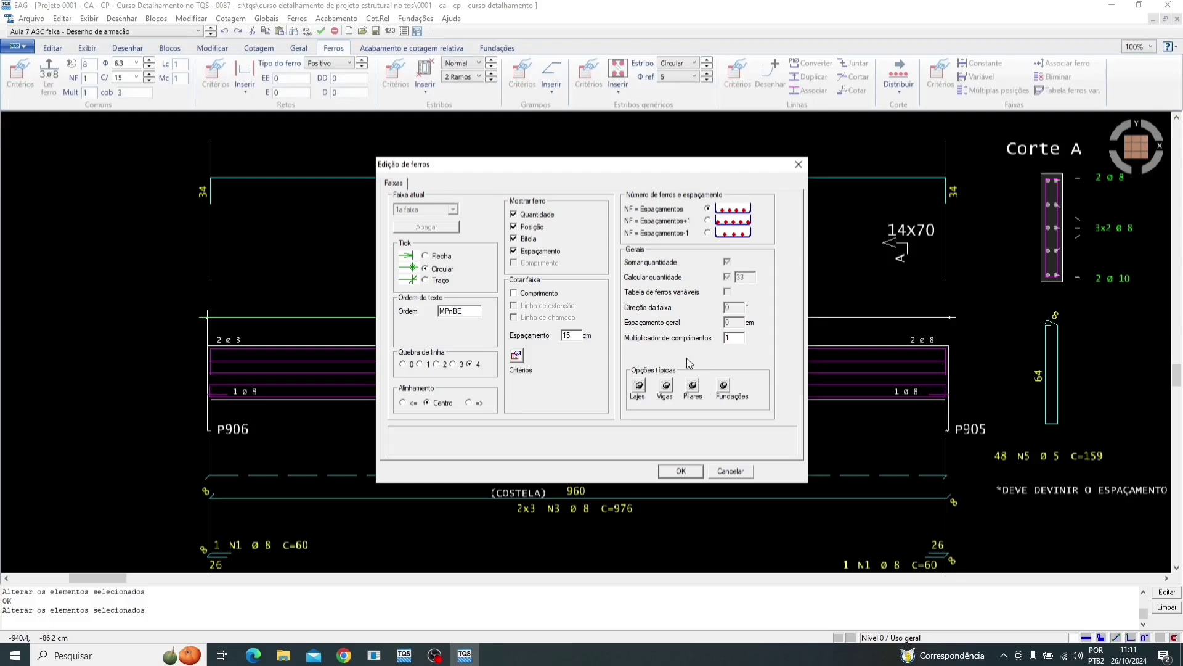
{"action": "left_click", "coordinate": [666, 392]}
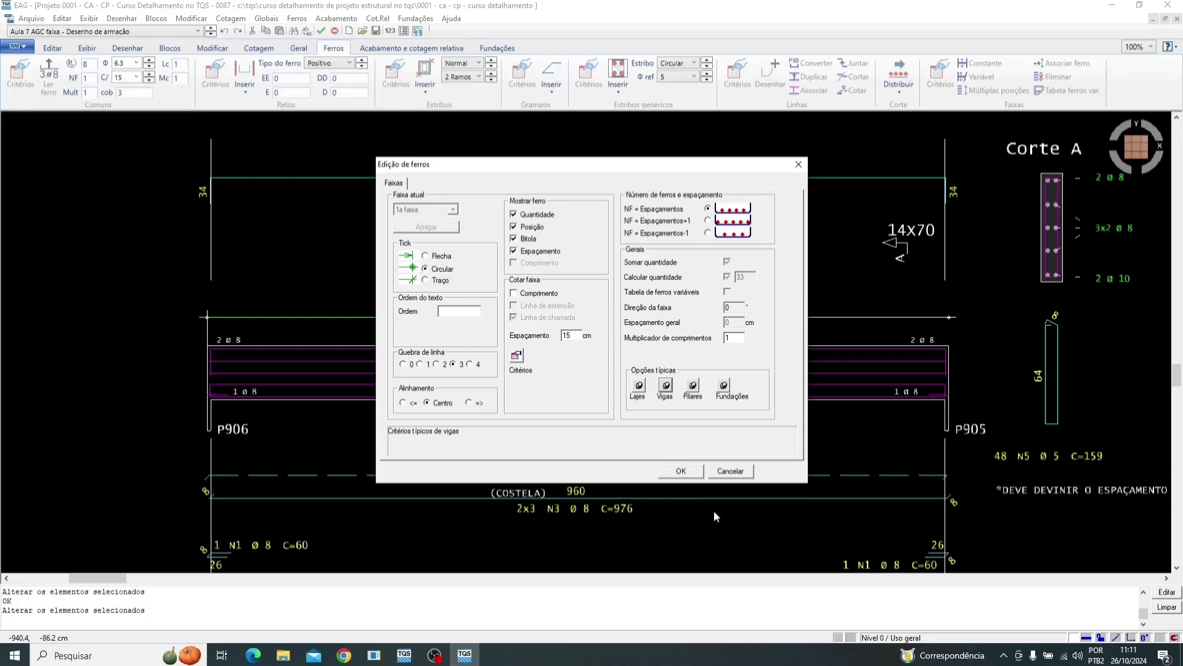
{"action": "left_click", "coordinate": [680, 471]}
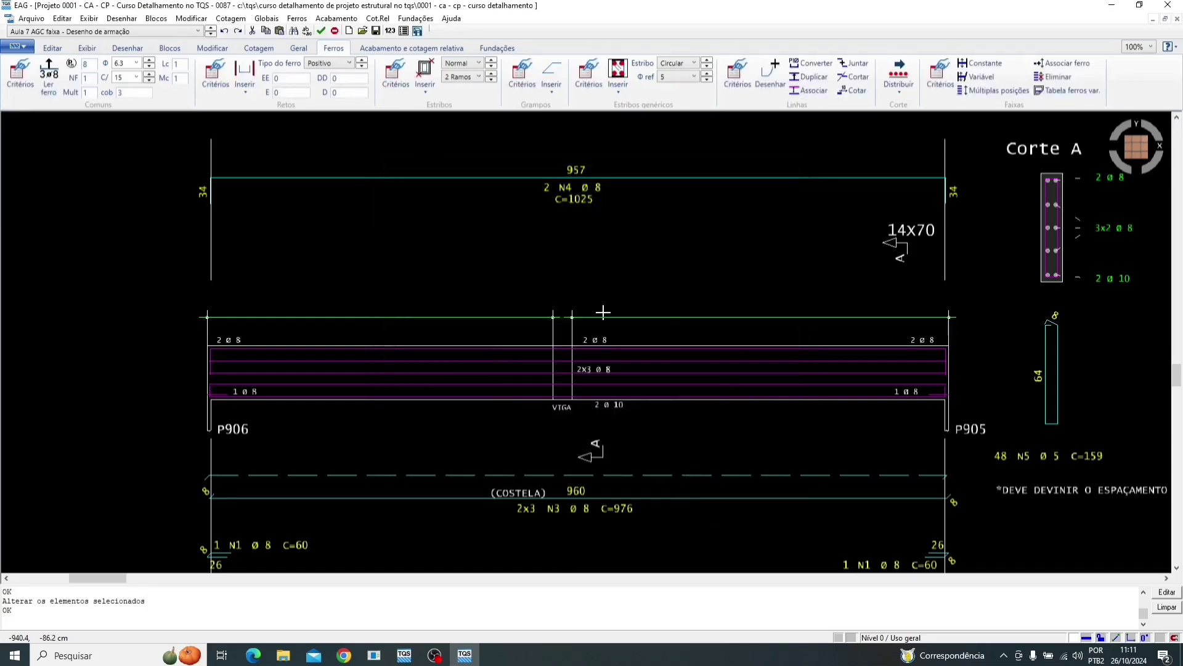
Examine the two distribution strips above the beam, their ends at VIGA and the stirrup detail below Corte A
{"action": "scroll", "coordinate": [666, 317], "scroll_direction": "down", "scroll_amount": 2}
{"action": "scroll", "coordinate": [723, 325], "scroll_direction": "up", "scroll_amount": 3}
{"action": "left_click", "coordinate": [388, 293]}
{"action": "left_click", "coordinate": [359, 265]}
{"action": "scroll", "coordinate": [305, 308], "scroll_direction": "up", "scroll_amount": 3}
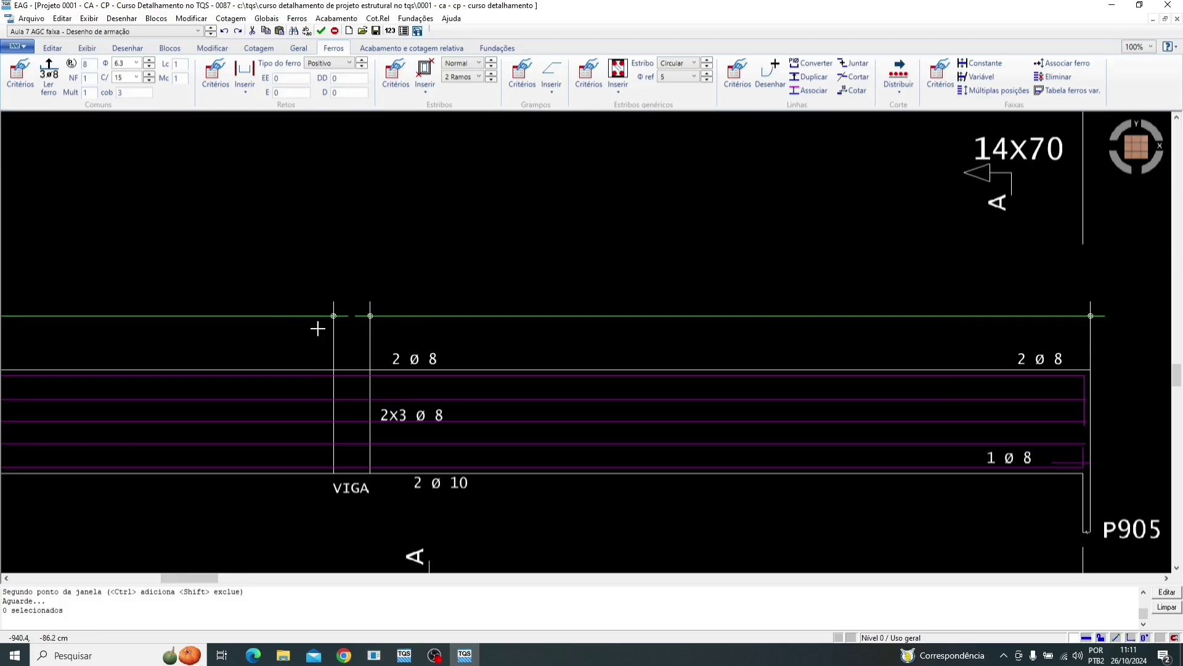
{"action": "scroll", "coordinate": [343, 317], "scroll_direction": "down", "scroll_amount": 3}
{"action": "scroll", "coordinate": [339, 317], "scroll_direction": "down", "scroll_amount": 2}
{"action": "scroll", "coordinate": [333, 317], "scroll_direction": "up", "scroll_amount": 2}
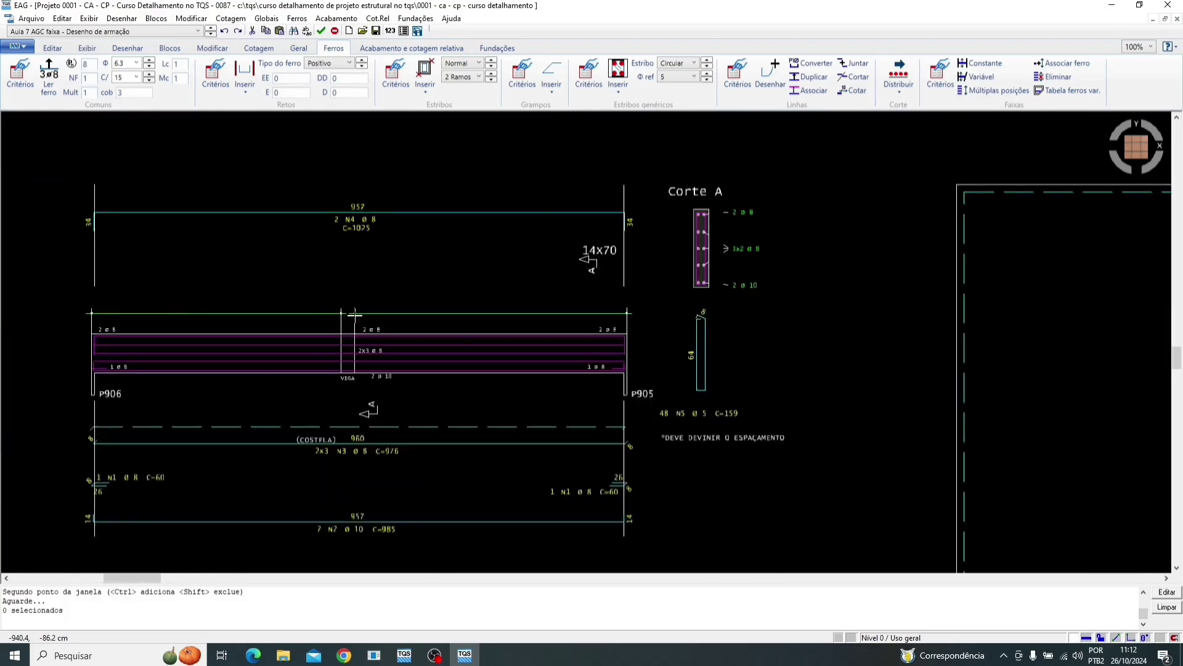
{"action": "scroll", "coordinate": [354, 314], "scroll_direction": "up", "scroll_amount": 1}
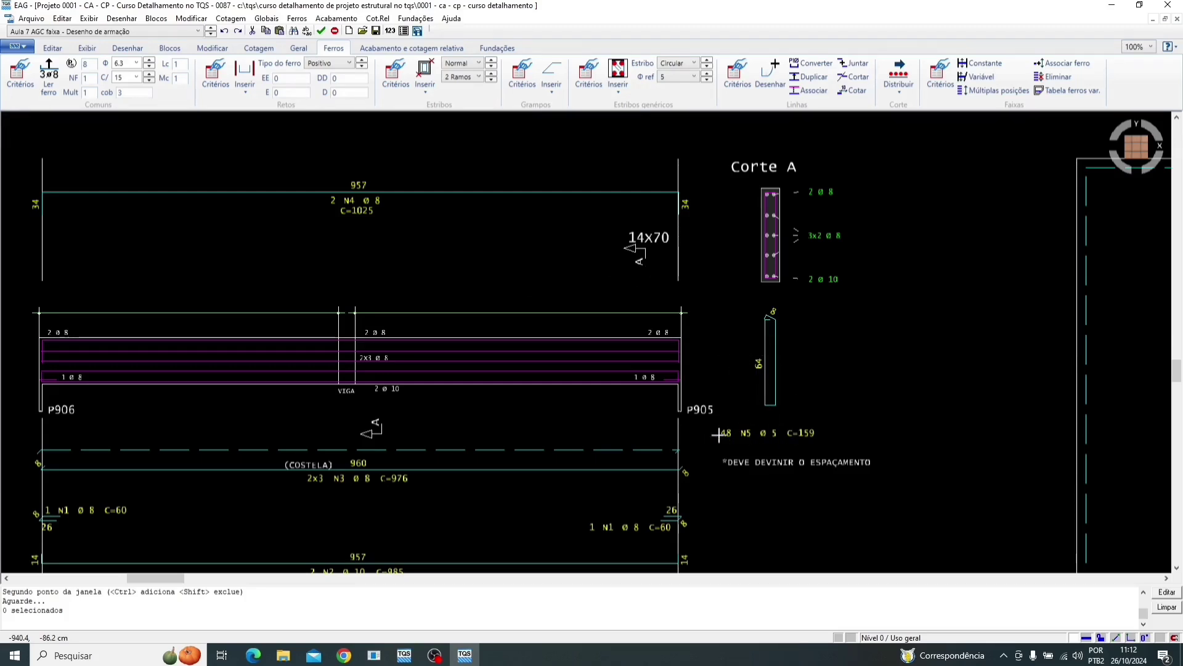
Associate the N5 stirrup below Corte A with the multiple-position strip on the P906 side
{"action": "scroll", "coordinate": [743, 436], "scroll_direction": "up", "scroll_amount": 3}
{"action": "scroll", "coordinate": [764, 422], "scroll_direction": "down", "scroll_amount": 4}
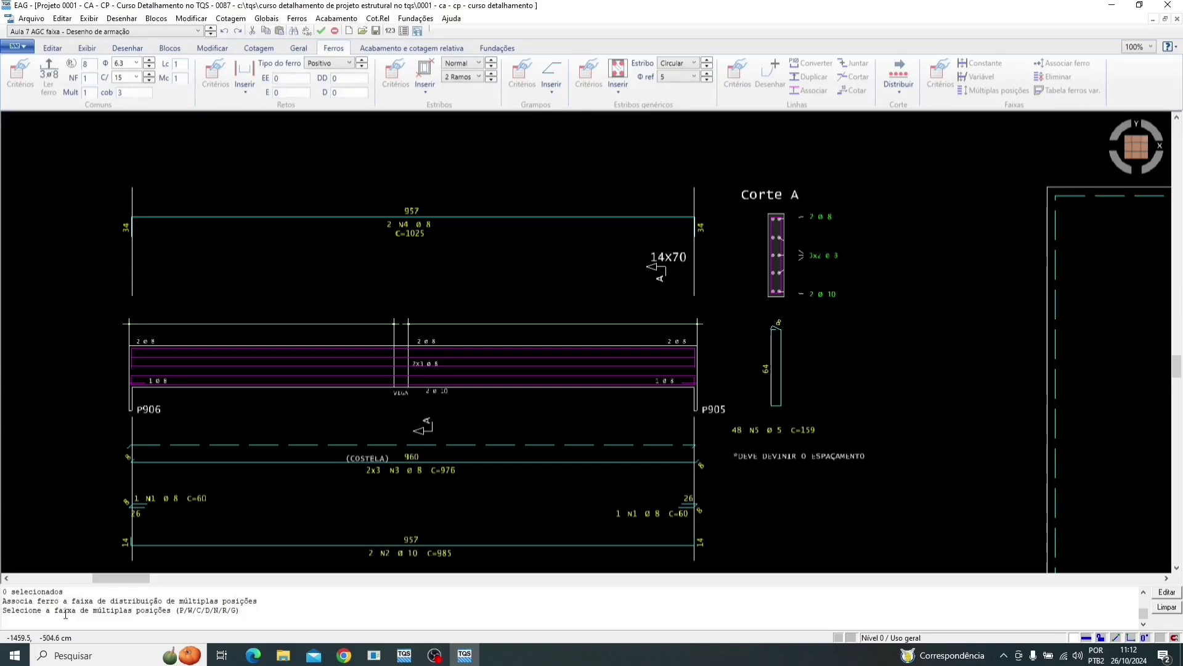
{"action": "left_click", "coordinate": [271, 323]}
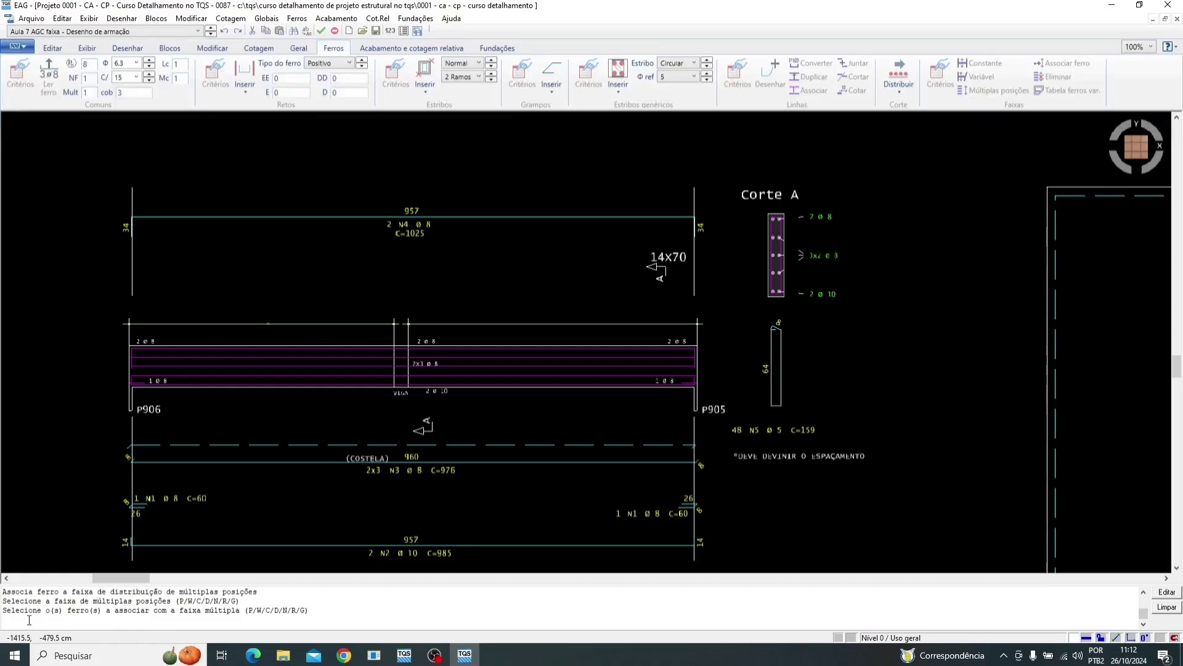
{"action": "left_click", "coordinate": [774, 378]}
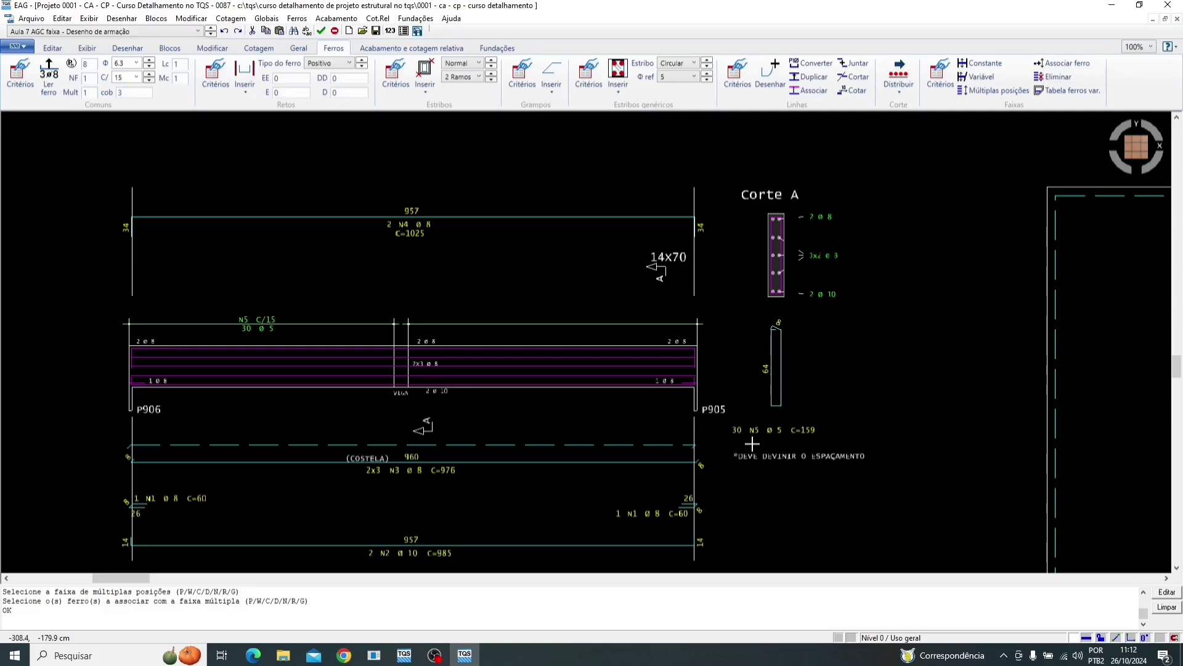
Associate the N5 stirrup below Corte A with the multiple-position strip on the P905 side
{"action": "left_click", "coordinate": [1060, 65]}
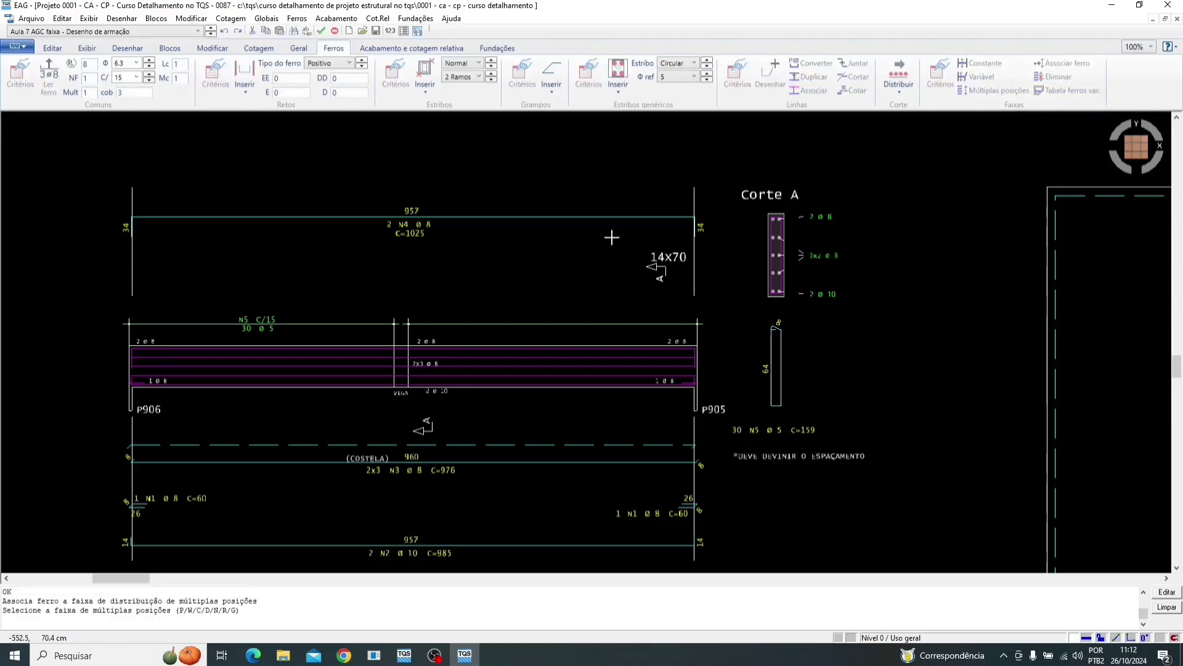
{"action": "left_click", "coordinate": [501, 323]}
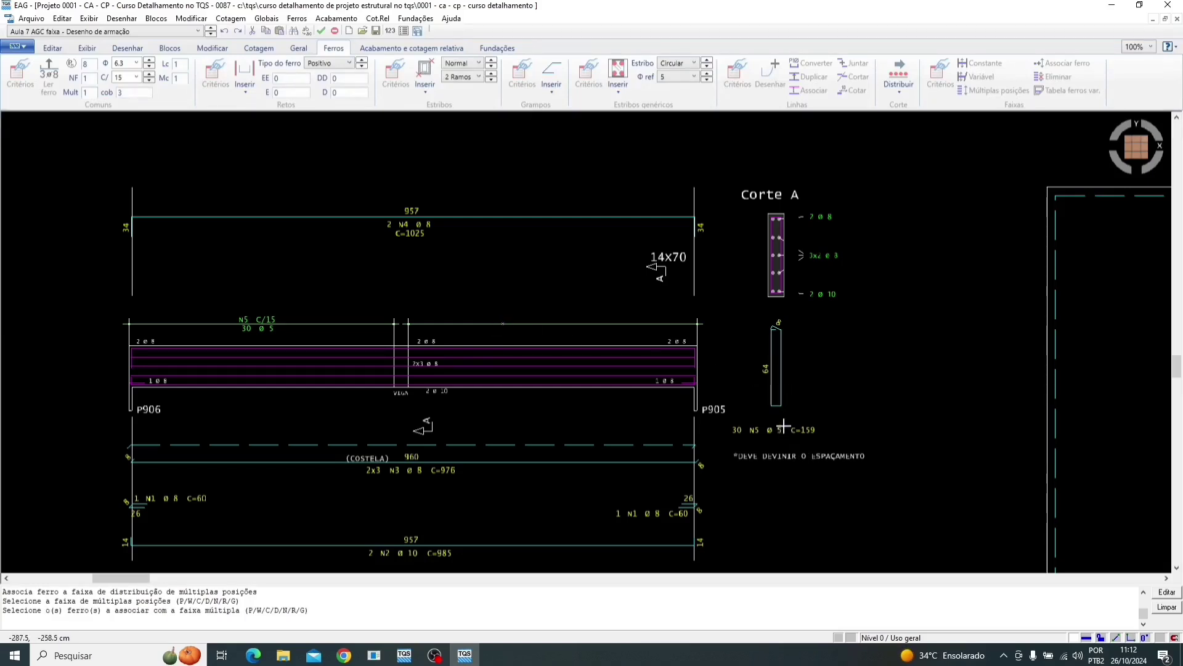
{"action": "left_click", "coordinate": [771, 392]}
{"action": "scroll", "coordinate": [776, 425], "scroll_direction": "up", "scroll_amount": 2}
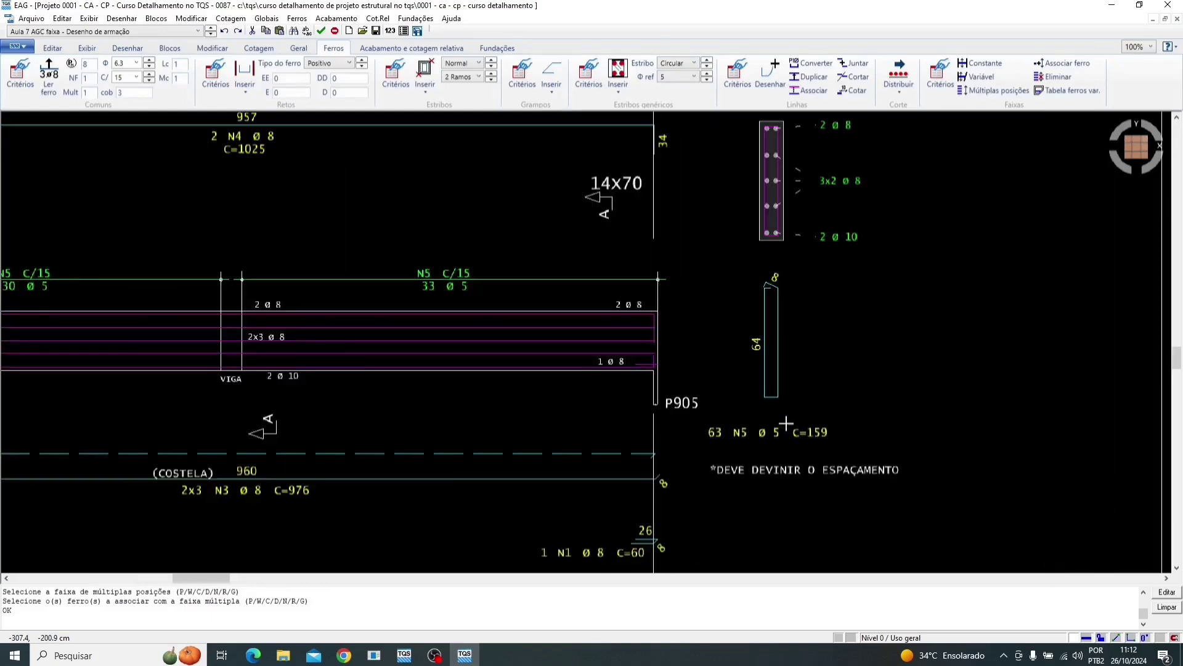
{"action": "scroll", "coordinate": [776, 420], "scroll_direction": "down", "scroll_amount": 3}
{"action": "scroll", "coordinate": [762, 393], "scroll_direction": "up", "scroll_amount": 1}
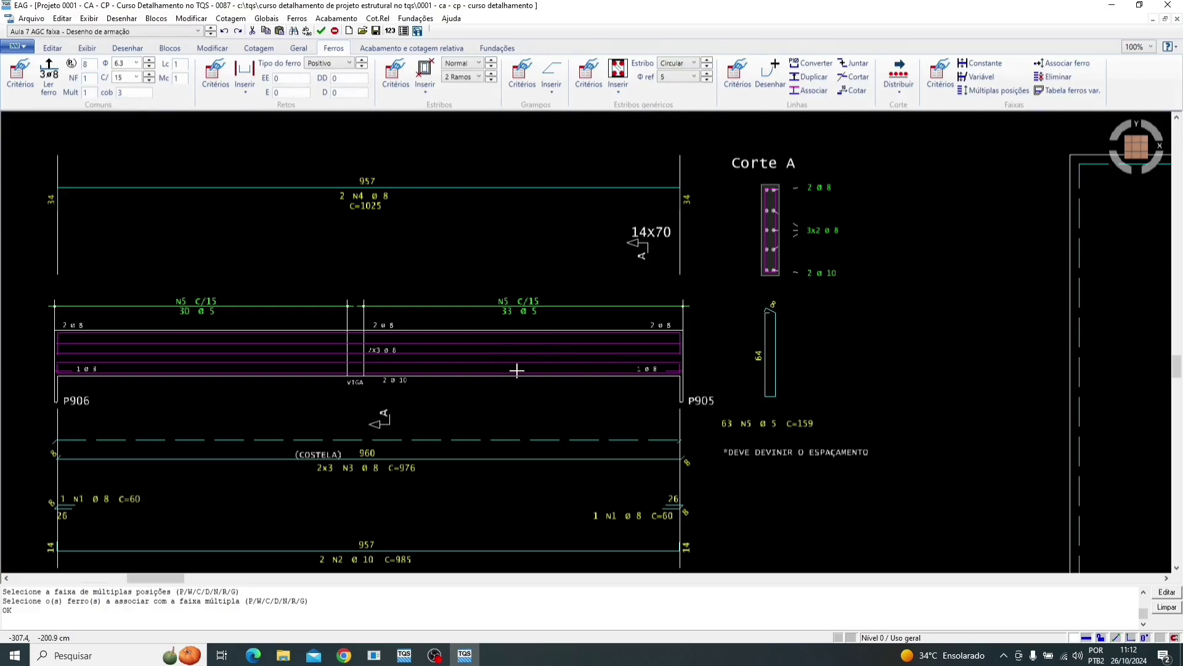
Save the drawing with the associated example 1 strips
{"action": "scroll", "coordinate": [516, 370], "scroll_direction": "down", "scroll_amount": 1}
{"action": "scroll", "coordinate": [384, 337], "scroll_direction": "down", "scroll_amount": 1}
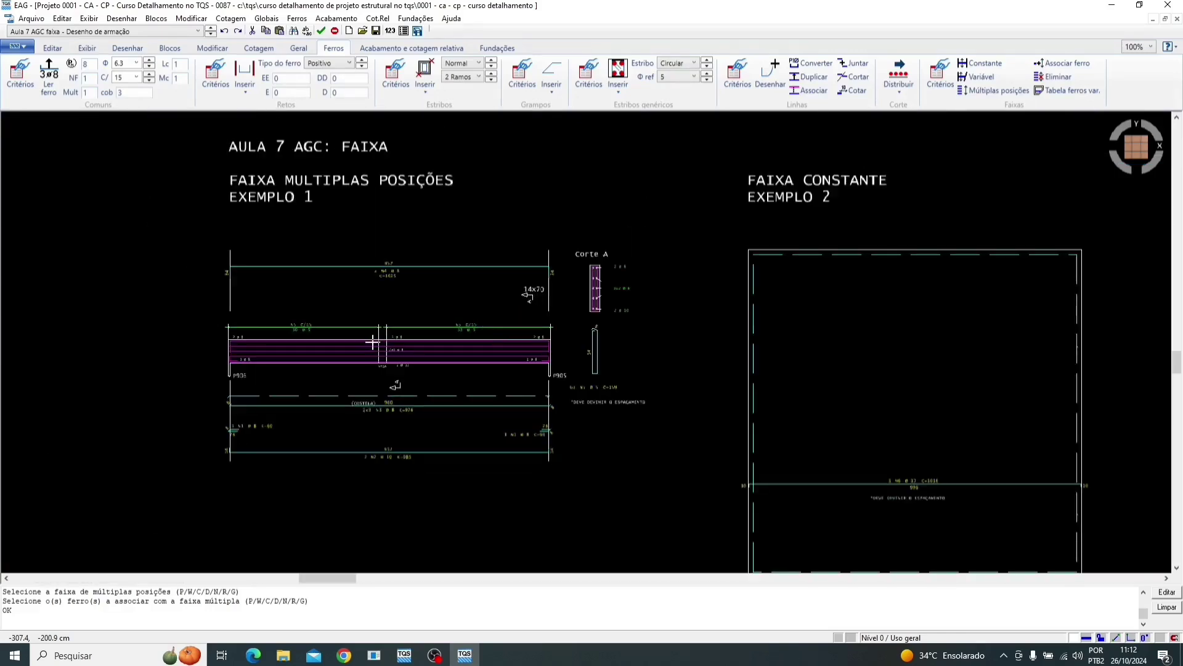
{"action": "left_click", "coordinate": [375, 31]}
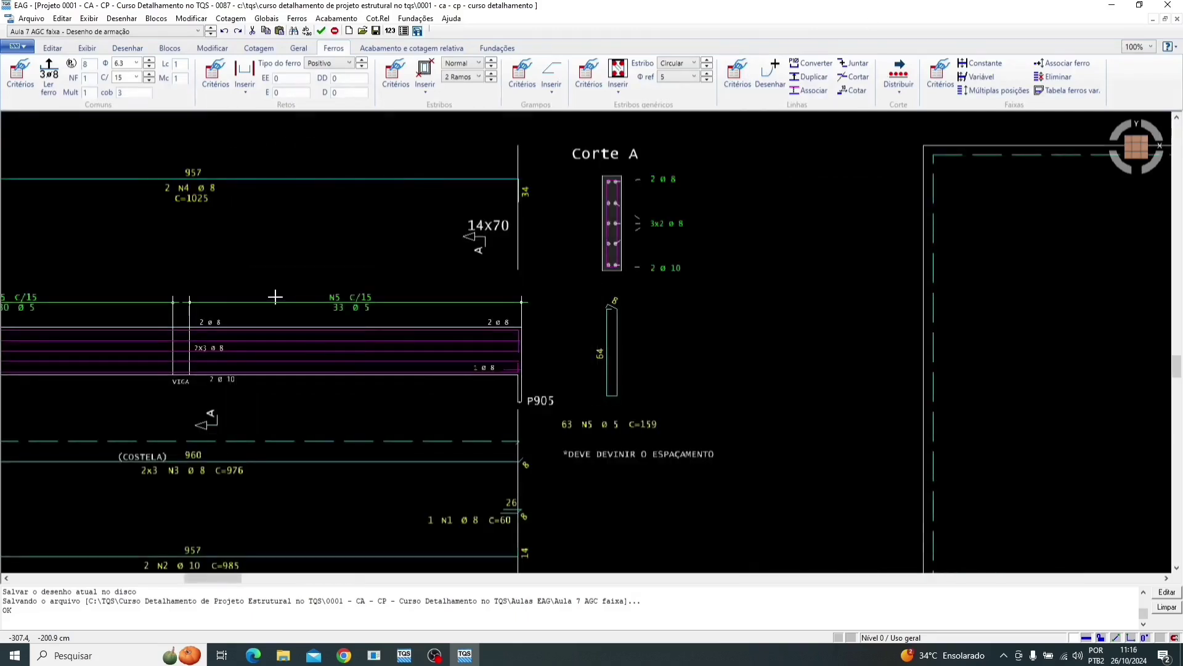
Set the spacing of the N6 Ø 10 bar in example 2 (Faixa constante) to 25 cm
{"action": "scroll", "coordinate": [389, 282], "scroll_direction": "down", "scroll_amount": 2}
{"action": "scroll", "coordinate": [479, 299], "scroll_direction": "up", "scroll_amount": 2}
{"action": "scroll", "coordinate": [256, 315], "scroll_direction": "down", "scroll_amount": 1}
{"action": "scroll", "coordinate": [256, 315], "scroll_direction": "down", "scroll_amount": 2}
{"action": "scroll", "coordinate": [547, 325], "scroll_direction": "up", "scroll_amount": 1}
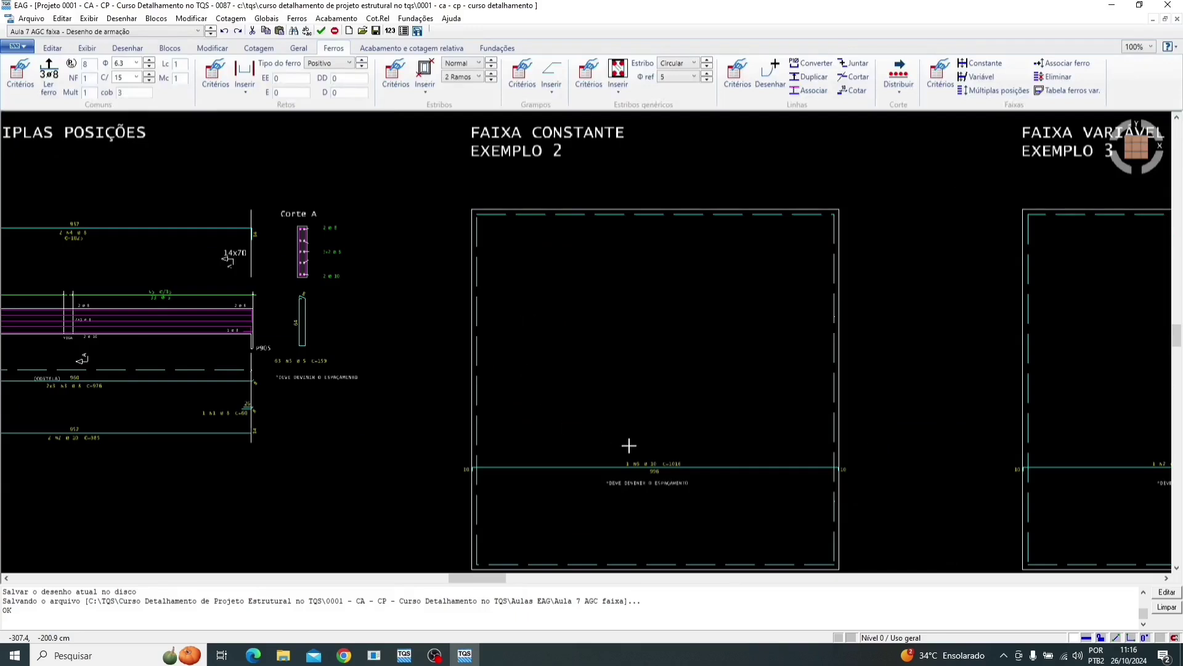
{"action": "scroll", "coordinate": [629, 443], "scroll_direction": "up", "scroll_amount": 1}
{"action": "scroll", "coordinate": [605, 496], "scroll_direction": "up", "scroll_amount": 1}
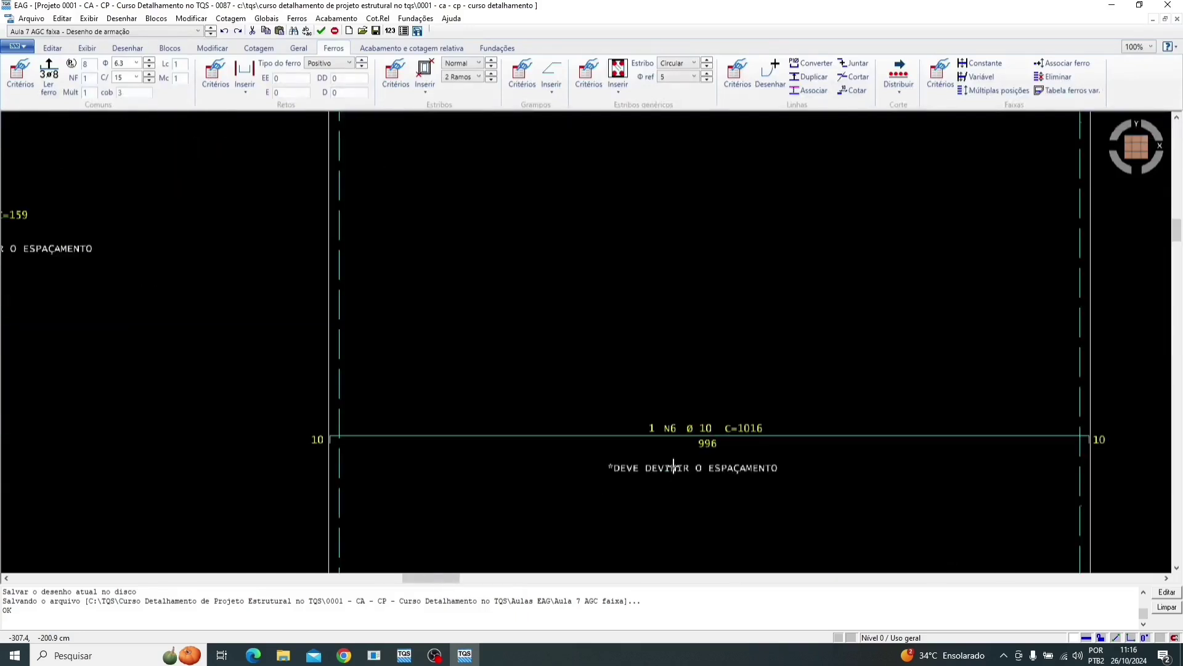
{"action": "scroll", "coordinate": [753, 490], "scroll_direction": "up", "scroll_amount": 2}
{"action": "scroll", "coordinate": [536, 442], "scroll_direction": "down", "scroll_amount": 2}
{"action": "scroll", "coordinate": [537, 442], "scroll_direction": "up", "scroll_amount": 1}
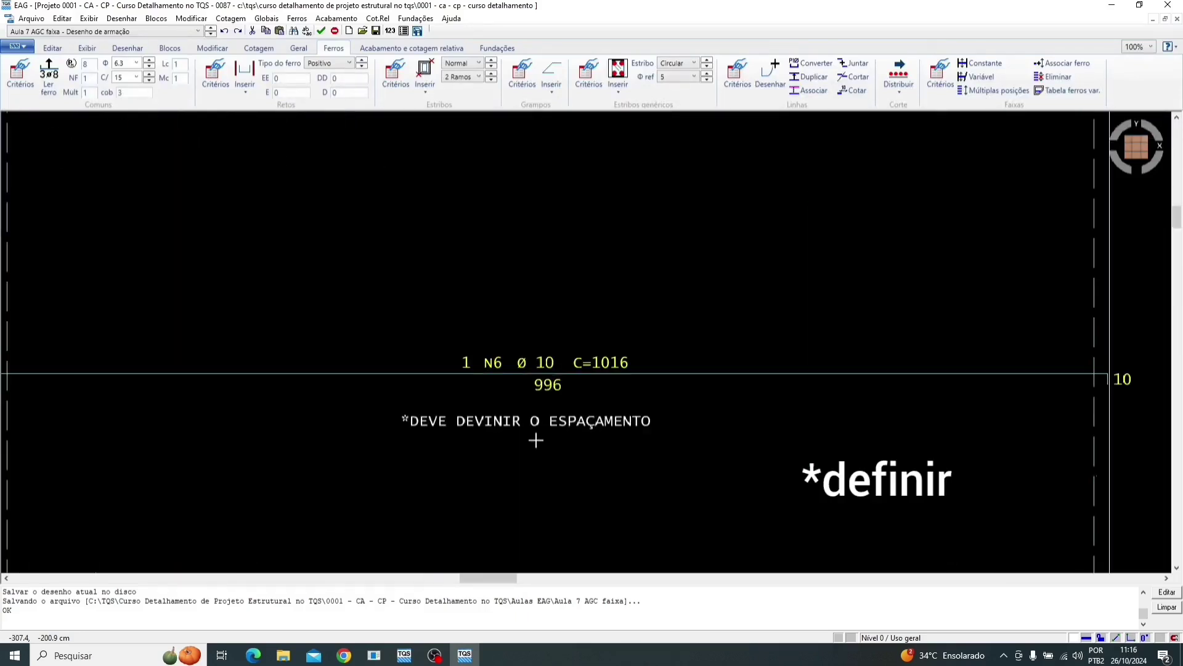
{"action": "left_click", "coordinate": [583, 369]}
{"action": "double_click", "coordinate": [583, 371]}
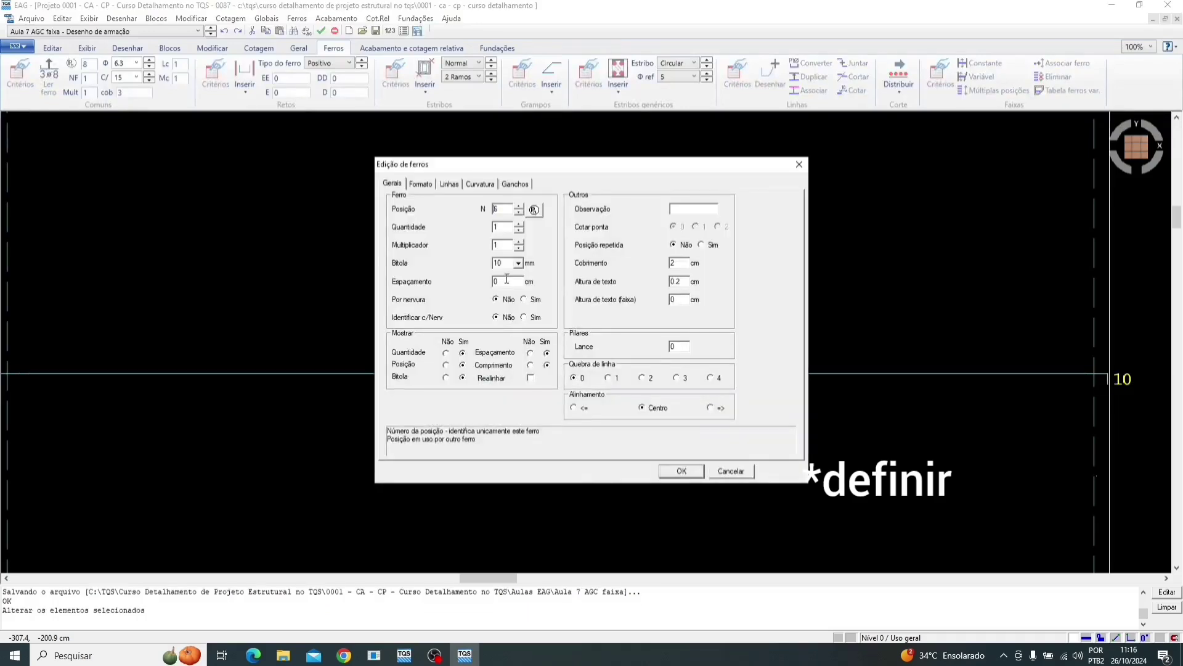
{"action": "left_click", "coordinate": [506, 280]}
{"action": "type", "text": "25"}
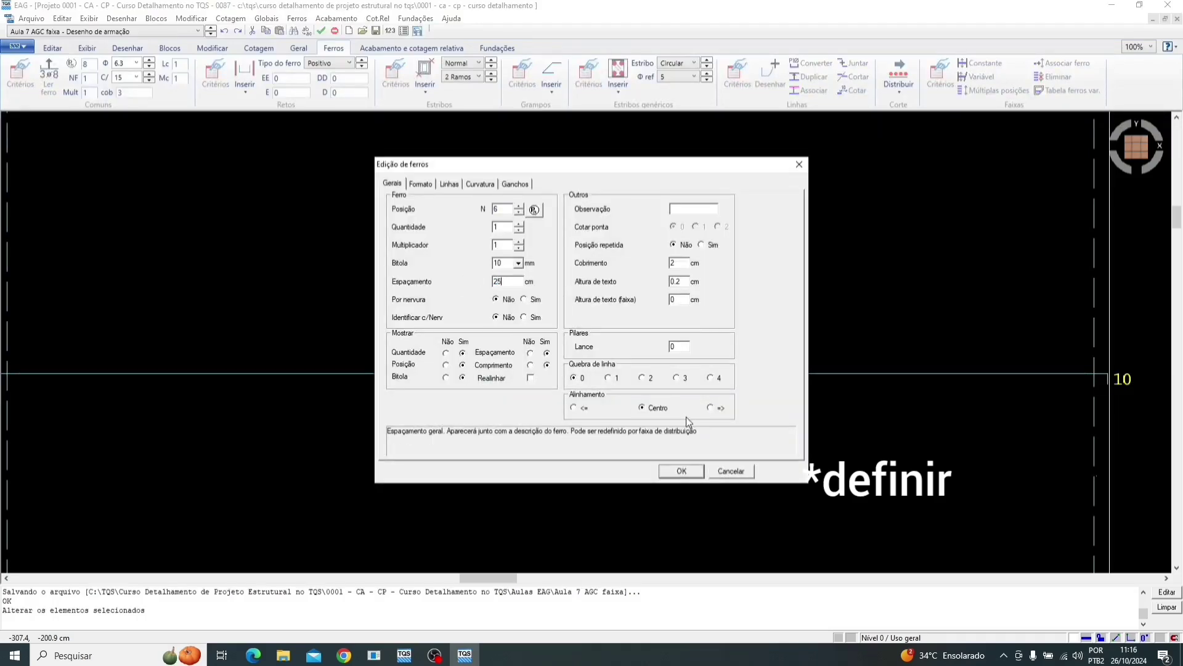
{"action": "left_click", "coordinate": [682, 472]}
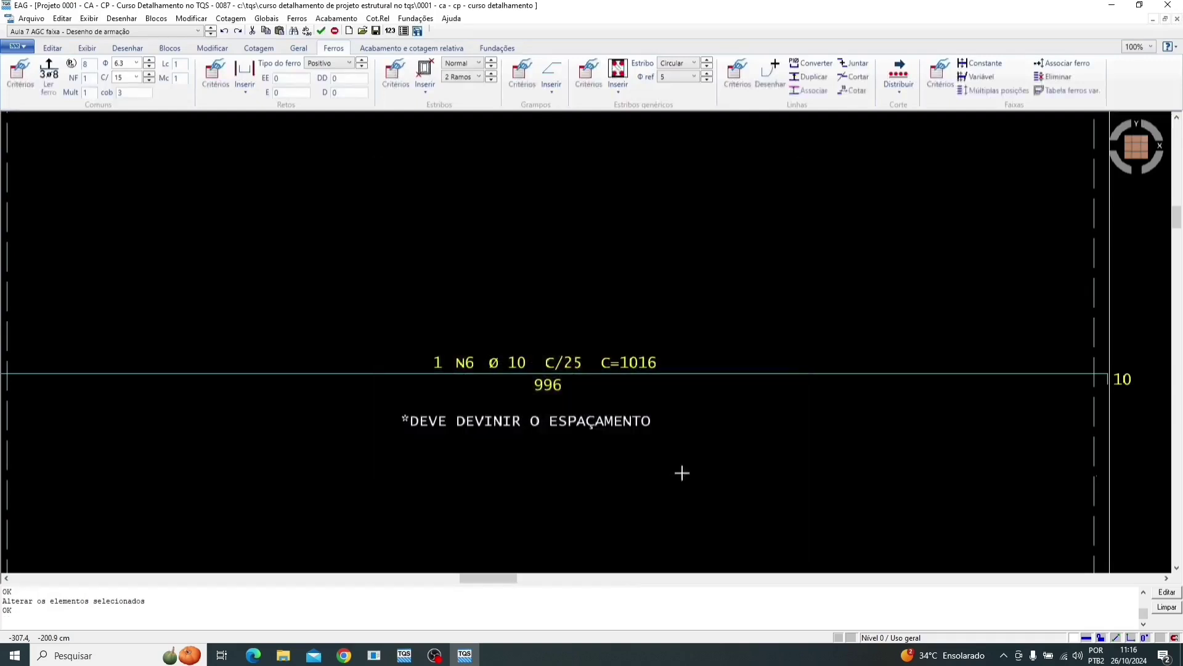
Check the length multiplier in the line properties of the N6 bar in example 2
{"action": "double_click", "coordinate": [609, 371]}
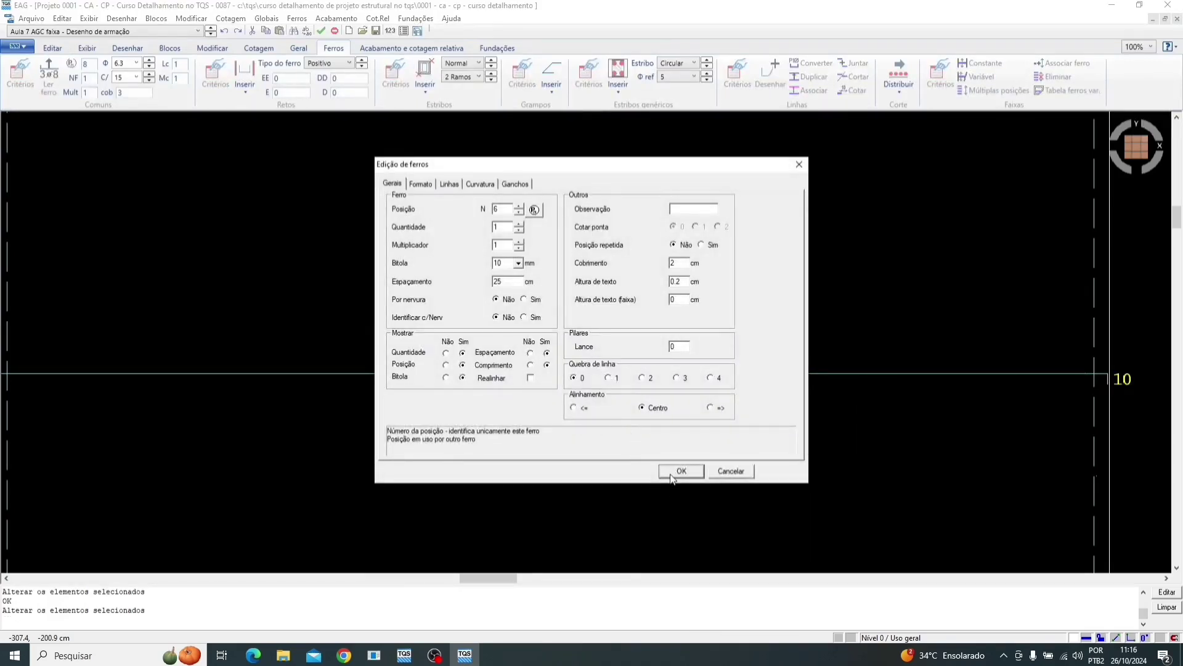
{"action": "left_click", "coordinate": [449, 184]}
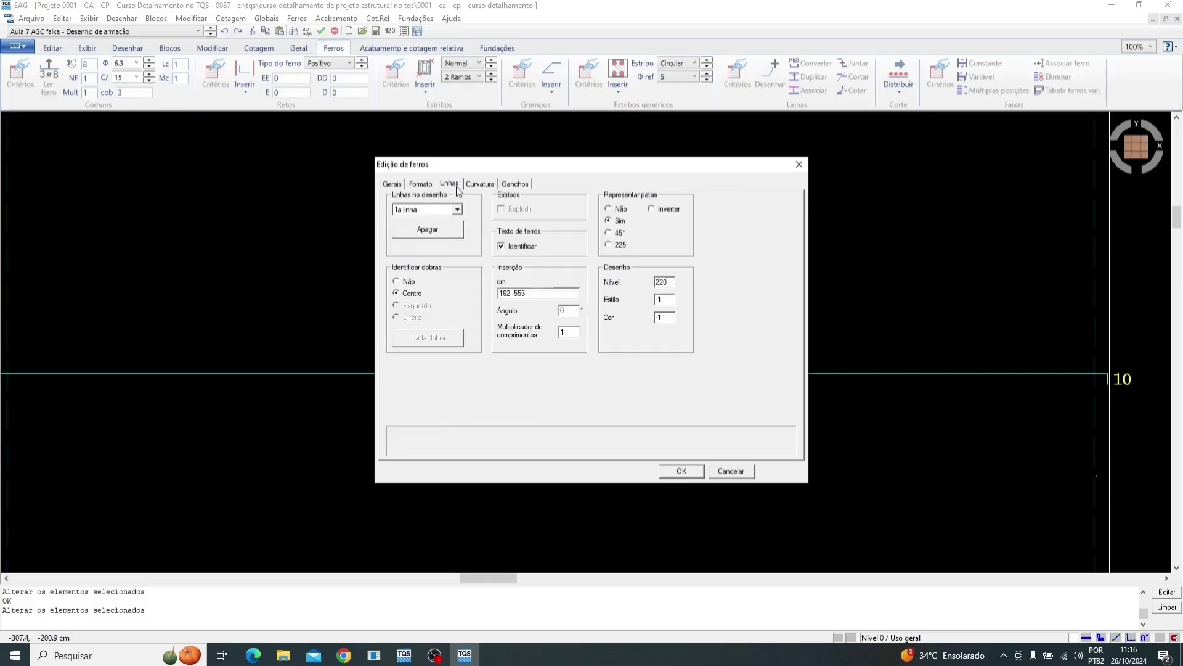
{"action": "double_click", "coordinate": [577, 335]}
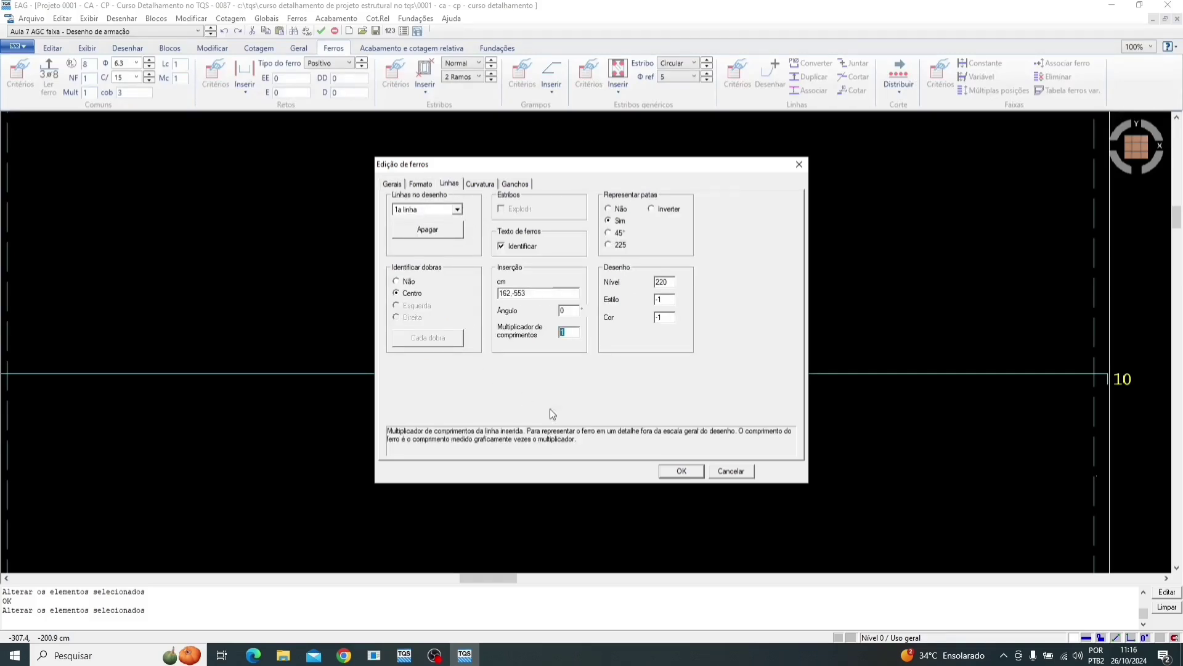
{"action": "left_click", "coordinate": [682, 471]}
Define a constant distribution strip for the N6 bar from the lower-left to the upper-left inner corner of the example 2 contour
{"action": "scroll", "coordinate": [586, 445], "scroll_direction": "down", "scroll_amount": 1}
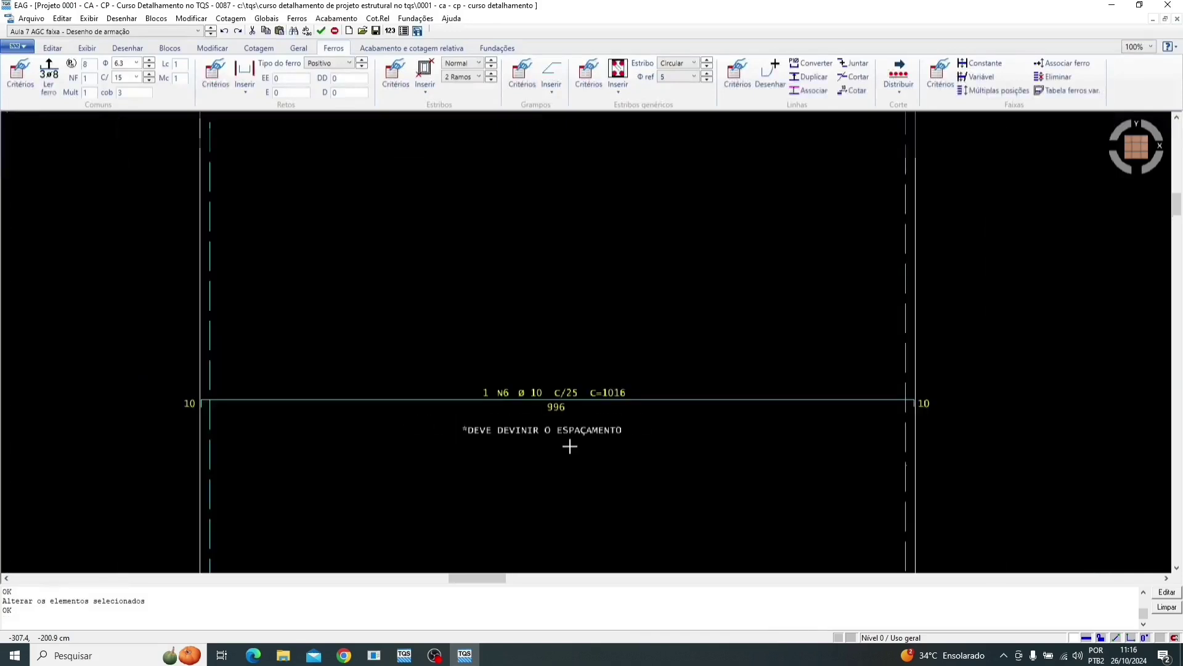
{"action": "left_click", "coordinate": [980, 64]}
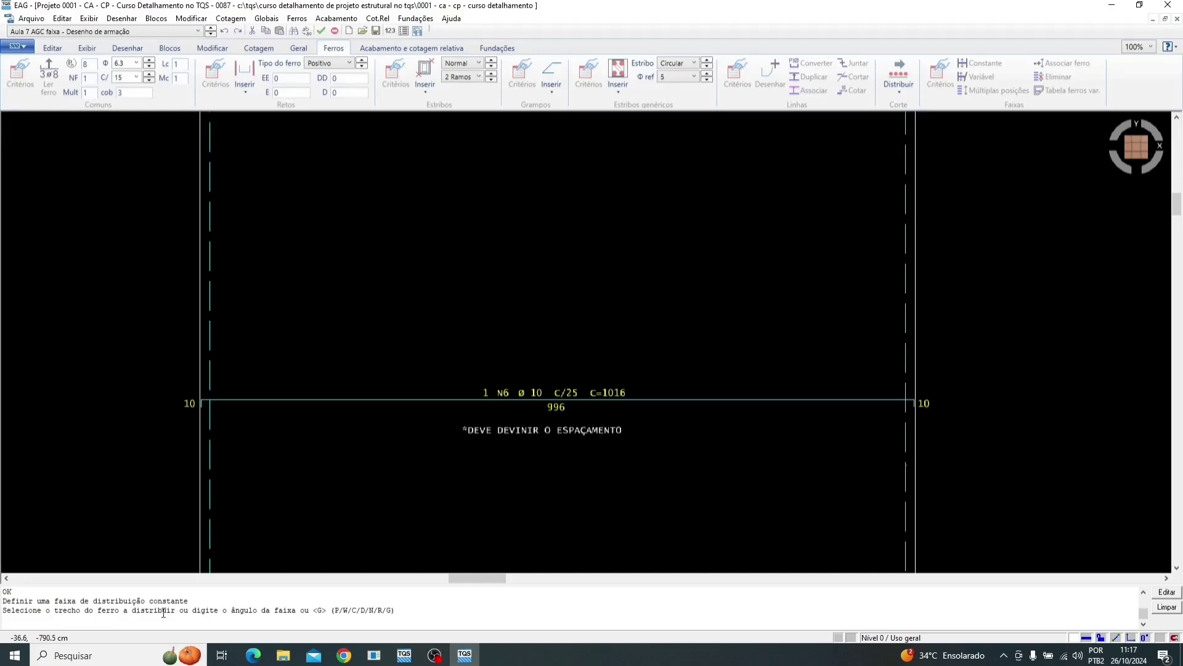
{"action": "left_click", "coordinate": [302, 400]}
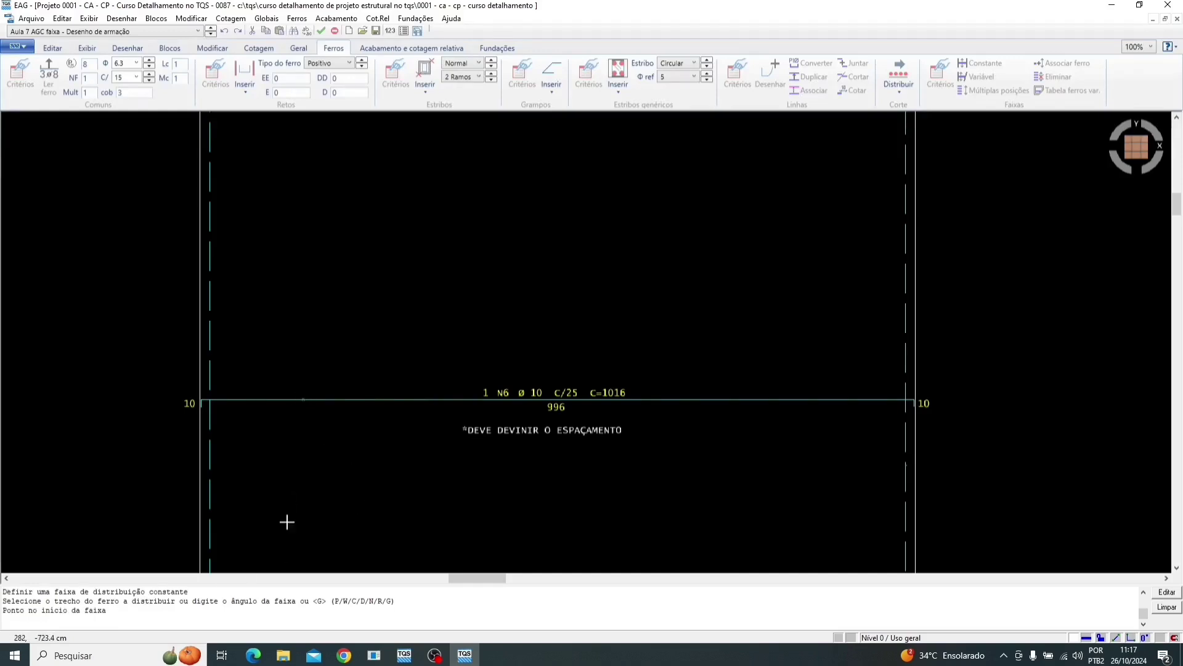
{"action": "scroll", "coordinate": [329, 393], "scroll_direction": "down", "scroll_amount": 2}
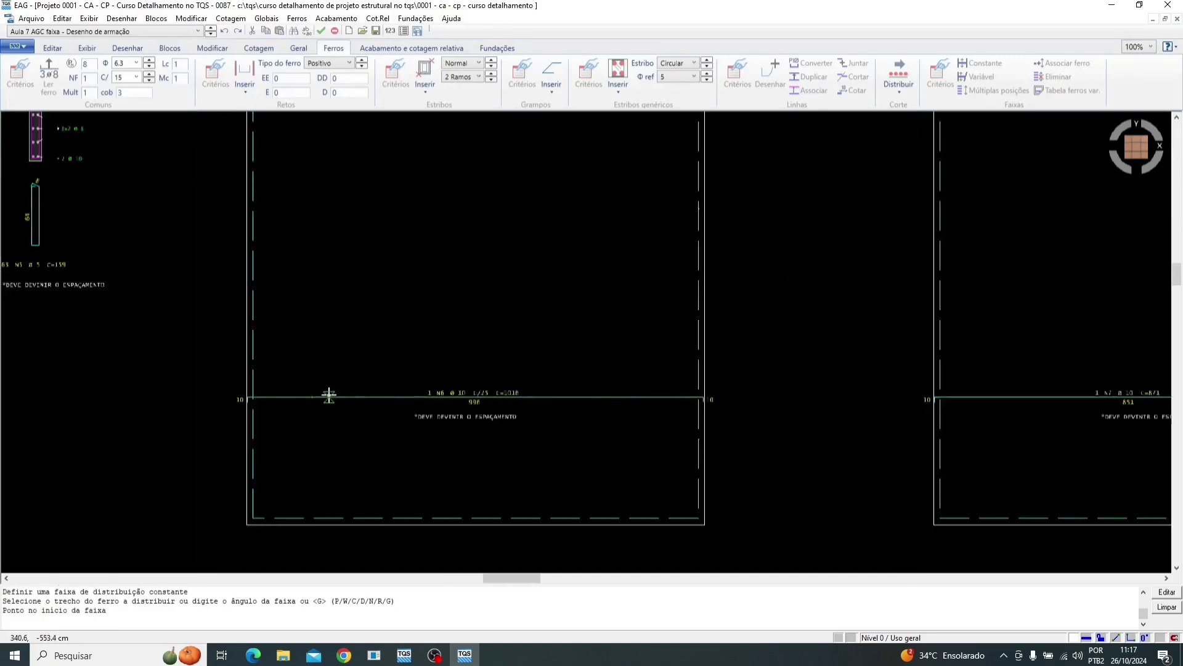
{"action": "scroll", "coordinate": [262, 515], "scroll_direction": "up", "scroll_amount": 2}
{"action": "left_click", "coordinate": [245, 511]}
{"action": "scroll", "coordinate": [247, 514], "scroll_direction": "down", "scroll_amount": 2}
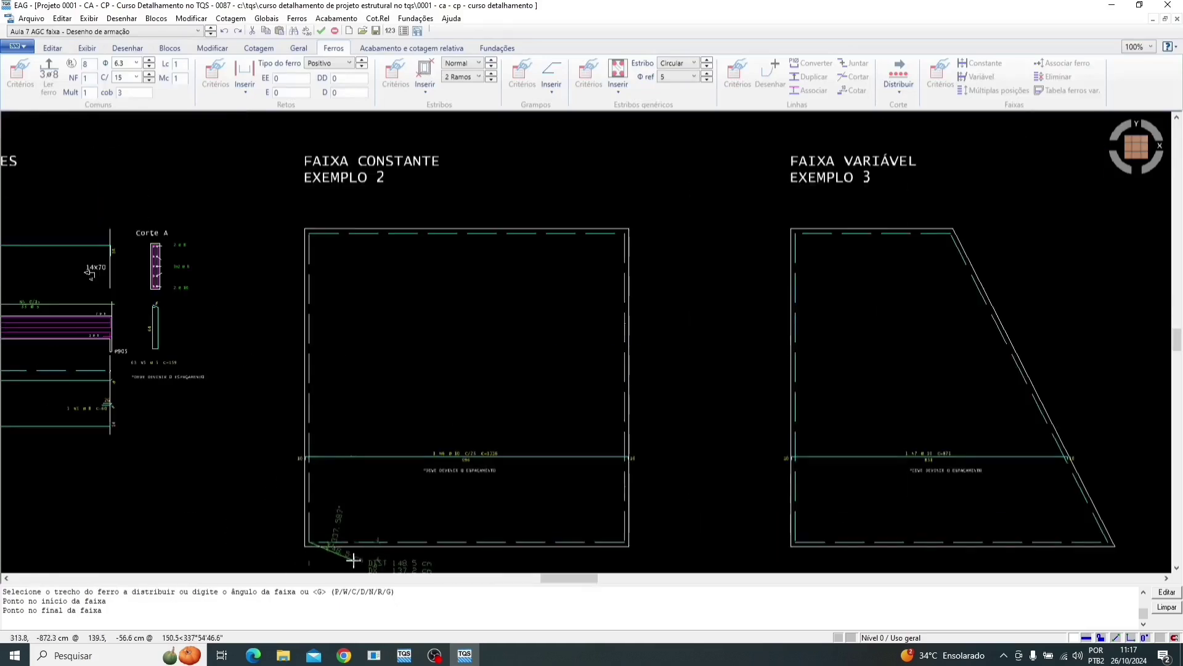
{"action": "scroll", "coordinate": [308, 238], "scroll_direction": "up", "scroll_amount": 2}
{"action": "left_click", "coordinate": [302, 203]}
Place the N6 strip's dimension line just inside the left edge of the example 2 contour
{"action": "scroll", "coordinate": [359, 287], "scroll_direction": "down", "scroll_amount": 3}
{"action": "scroll", "coordinate": [360, 287], "scroll_direction": "up", "scroll_amount": 2}
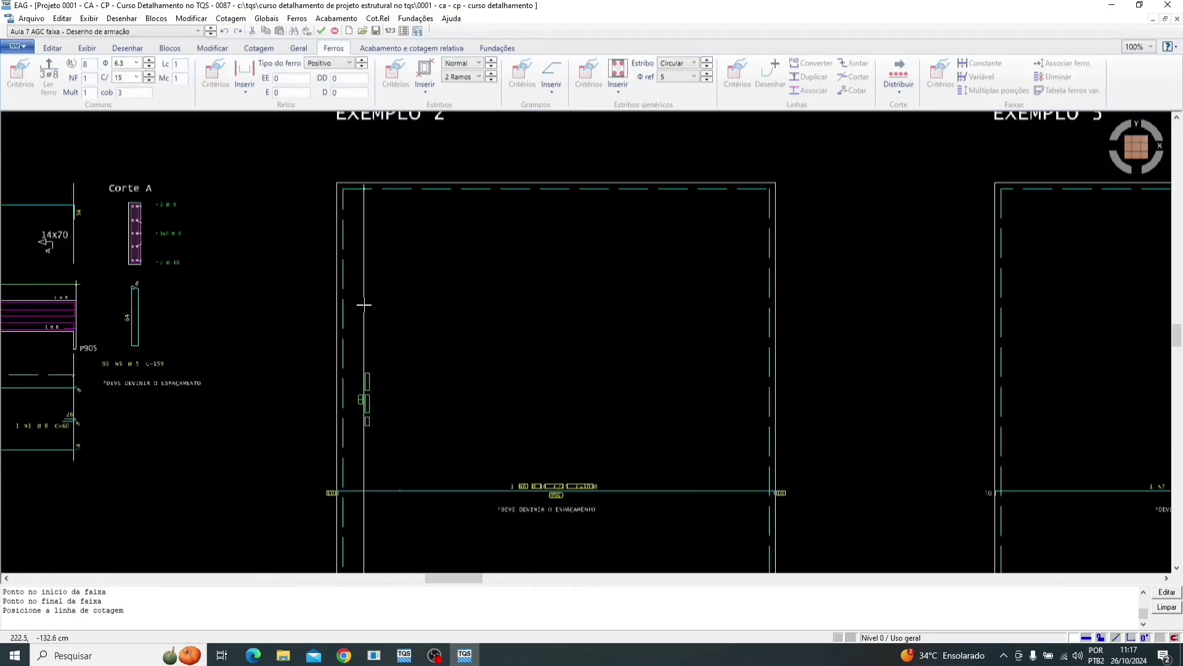
{"action": "left_click", "coordinate": [364, 305]}
{"action": "scroll", "coordinate": [376, 269], "scroll_direction": "down", "scroll_amount": 3}
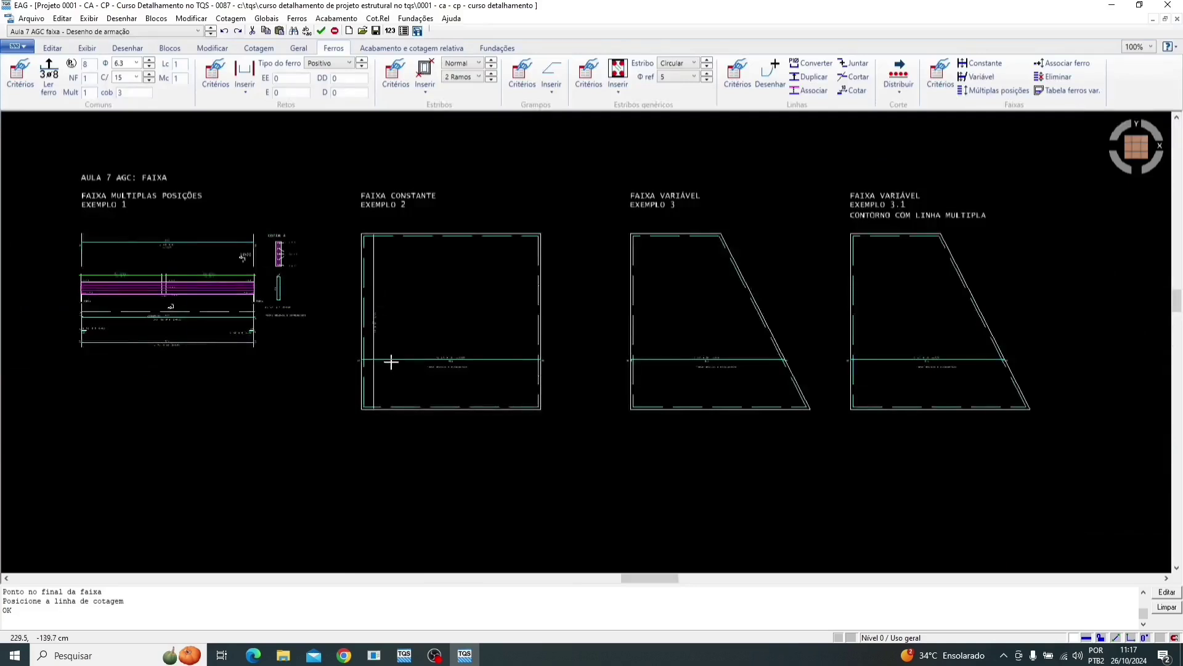
Review the N6 strip's properties, try the typical beam options (Vigas), and apply the typical slab options (Lajes)
{"action": "scroll", "coordinate": [386, 362], "scroll_direction": "up", "scroll_amount": 4}
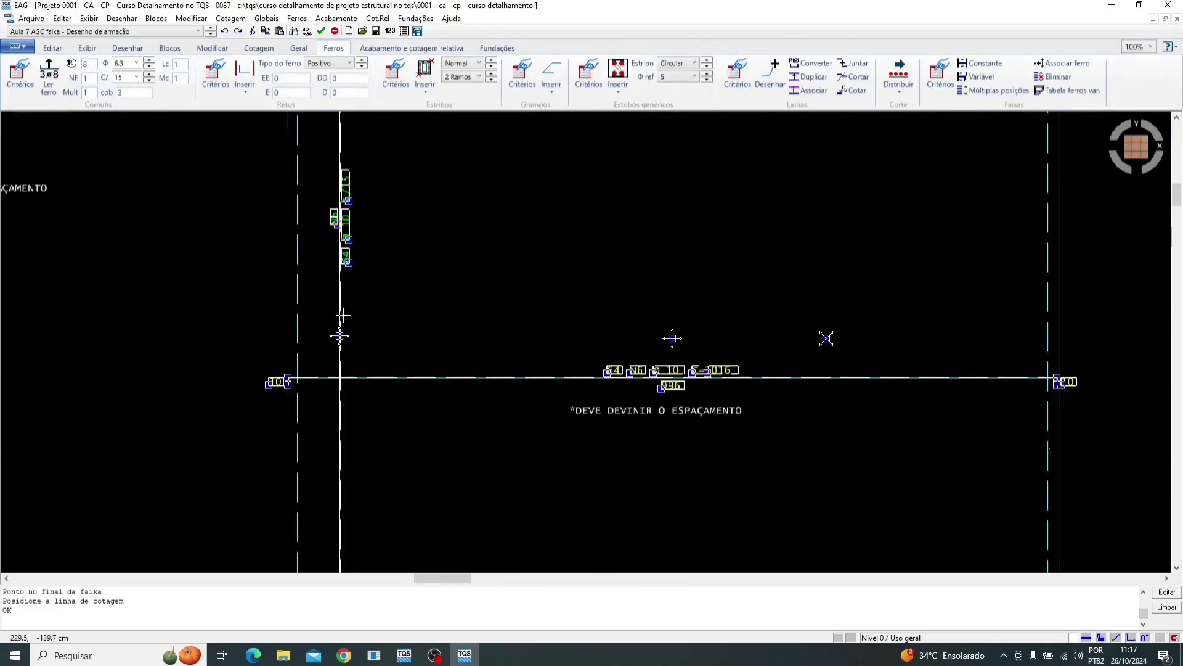
{"action": "double_click", "coordinate": [346, 311]}
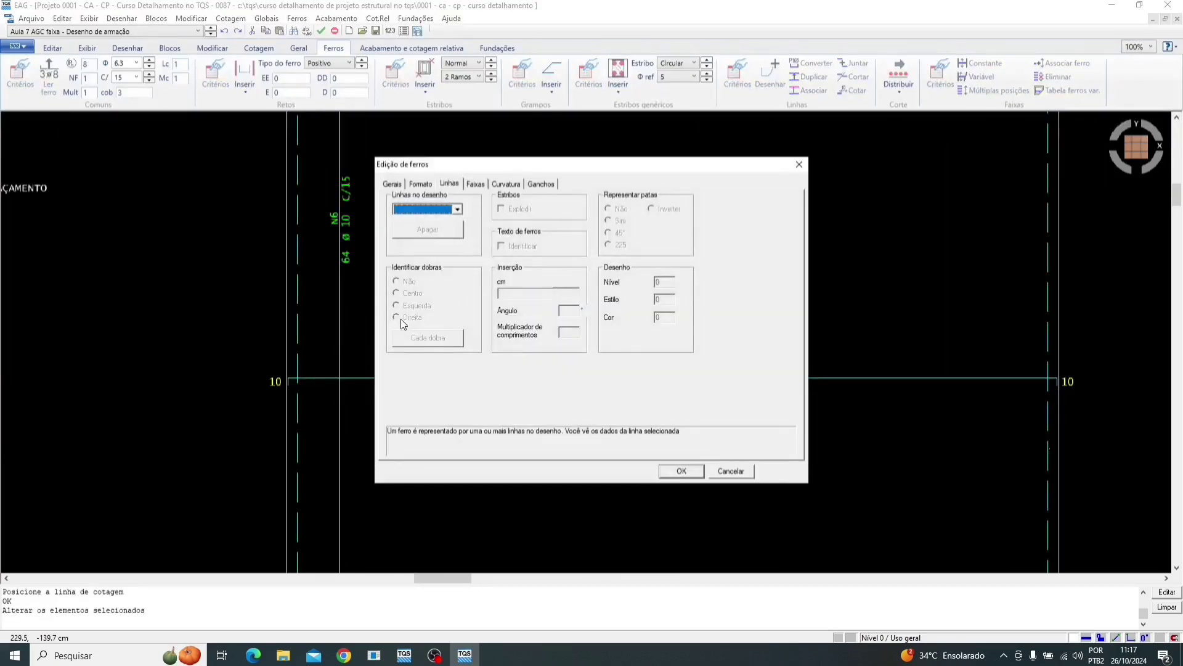
{"action": "left_click", "coordinate": [392, 184]}
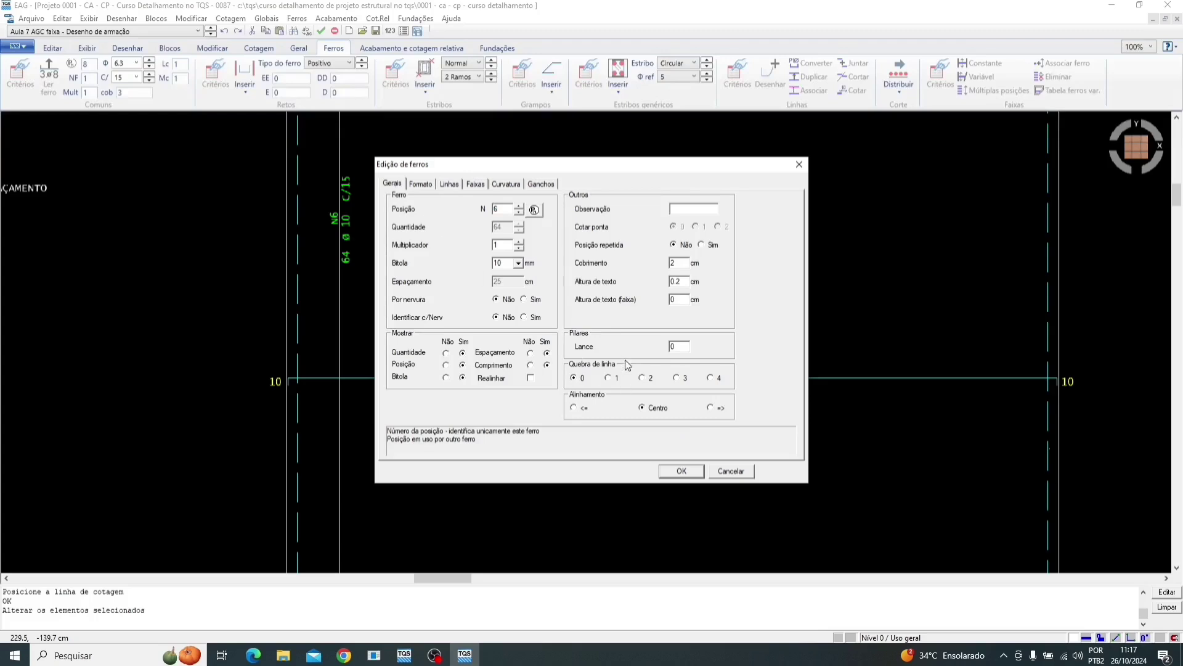
{"action": "left_click", "coordinate": [421, 184]}
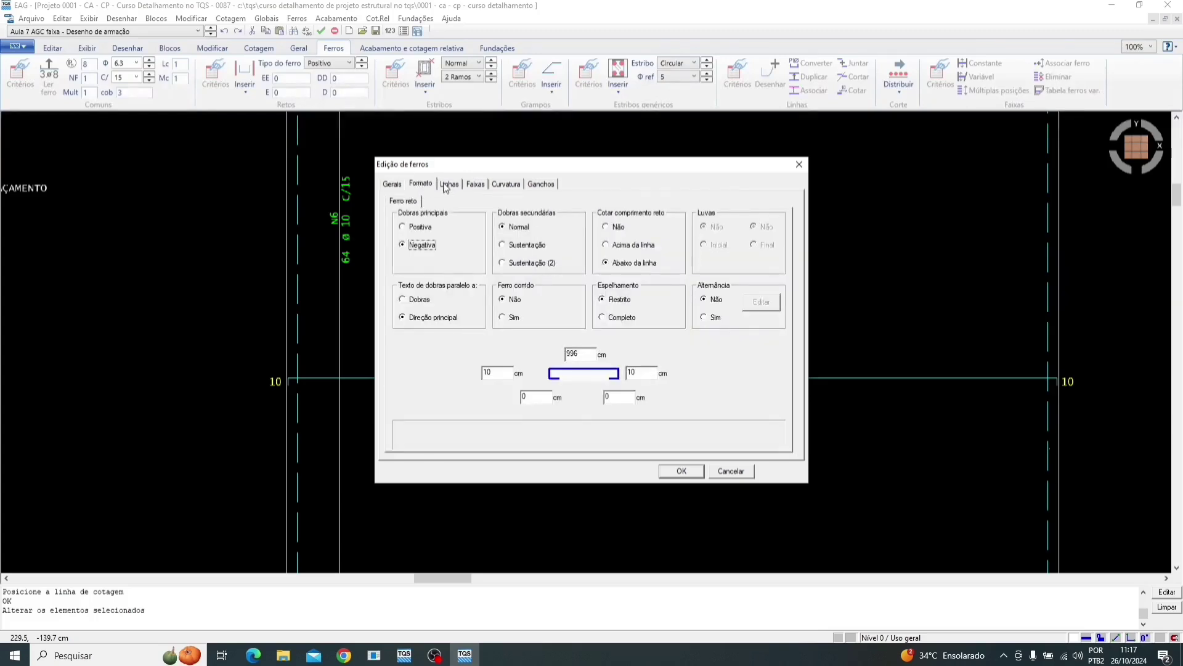
{"action": "left_click", "coordinate": [446, 185]}
{"action": "left_click", "coordinate": [475, 184]}
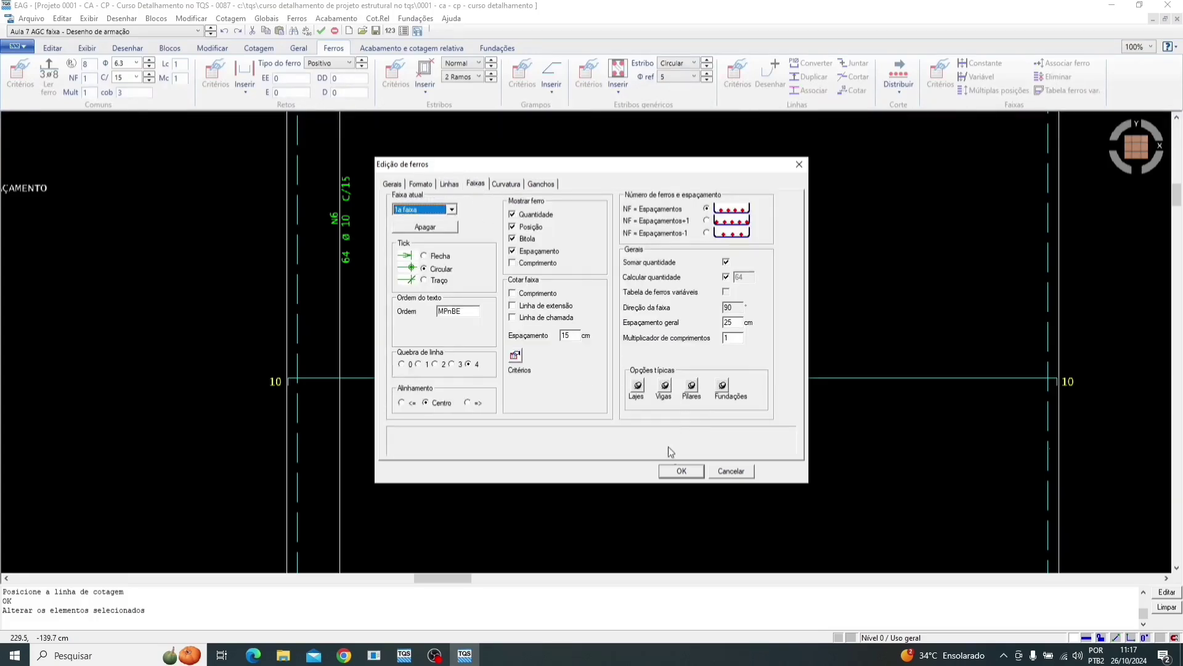
{"action": "left_click", "coordinate": [637, 387]}
{"action": "left_click", "coordinate": [663, 389]}
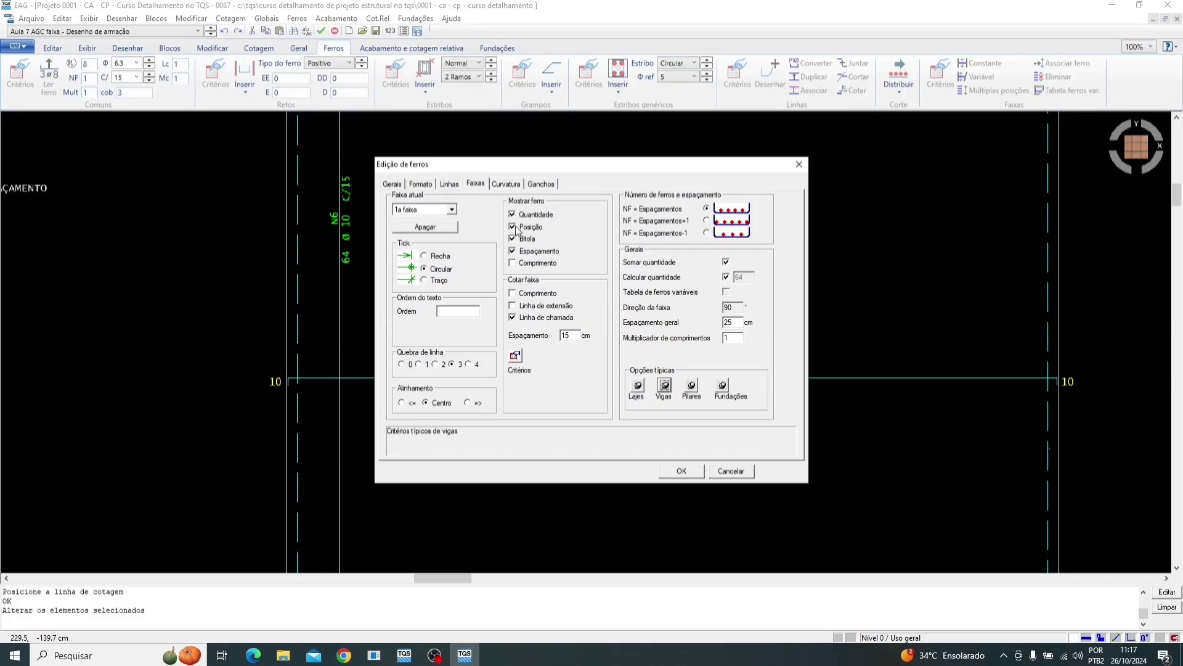
{"action": "left_click", "coordinate": [638, 386]}
{"action": "left_click", "coordinate": [682, 472]}
Examine the constant strip's annotation and the N6 bar label in example 2
{"action": "scroll", "coordinate": [431, 428], "scroll_direction": "down", "scroll_amount": 3}
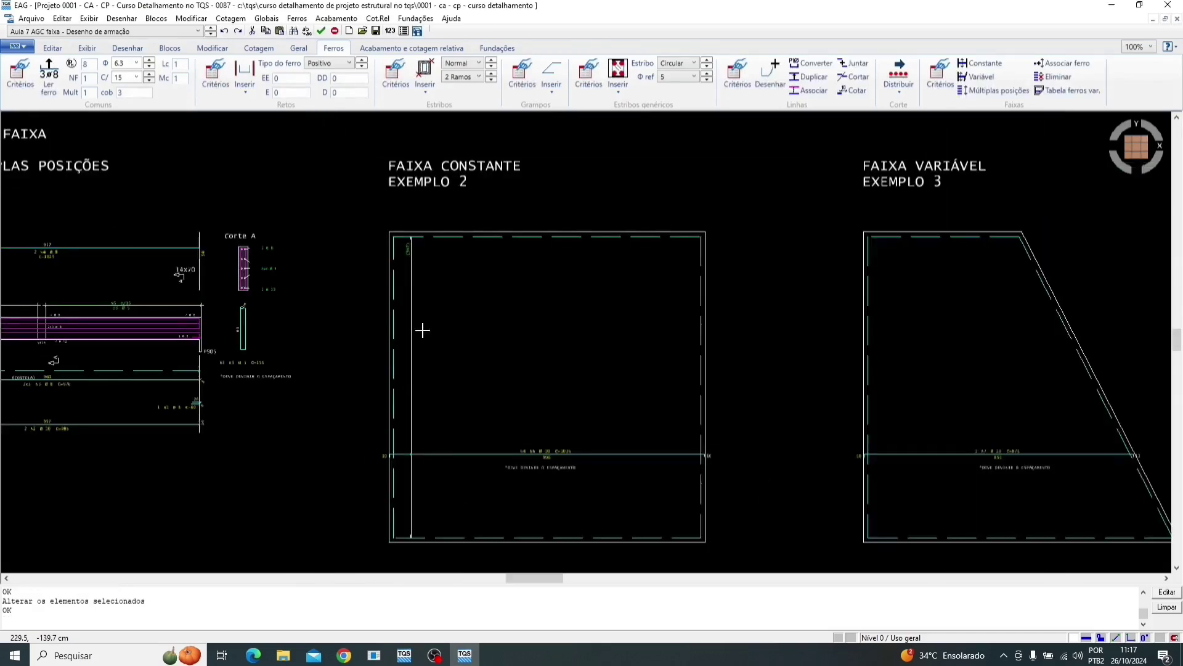
{"action": "scroll", "coordinate": [409, 243], "scroll_direction": "up", "scroll_amount": 6}
{"action": "scroll", "coordinate": [417, 240], "scroll_direction": "down", "scroll_amount": 6}
{"action": "scroll", "coordinate": [523, 387], "scroll_direction": "up", "scroll_amount": 5}
{"action": "scroll", "coordinate": [524, 387], "scroll_direction": "up", "scroll_amount": 1}
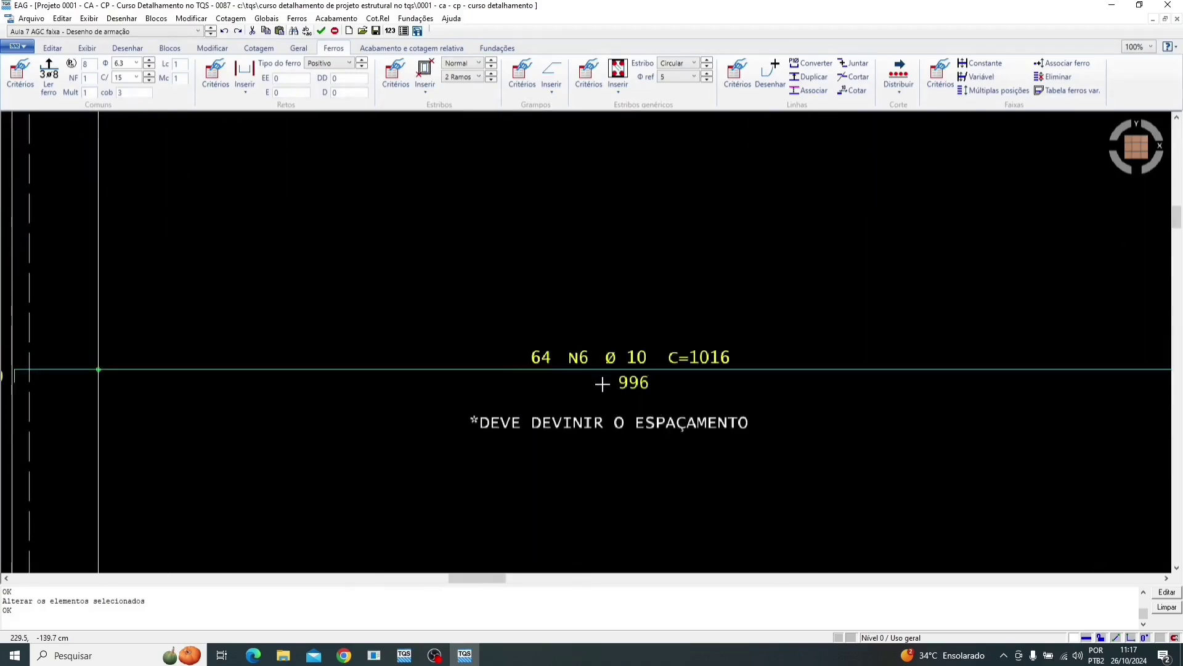
{"action": "scroll", "coordinate": [441, 362], "scroll_direction": "down", "scroll_amount": 2}
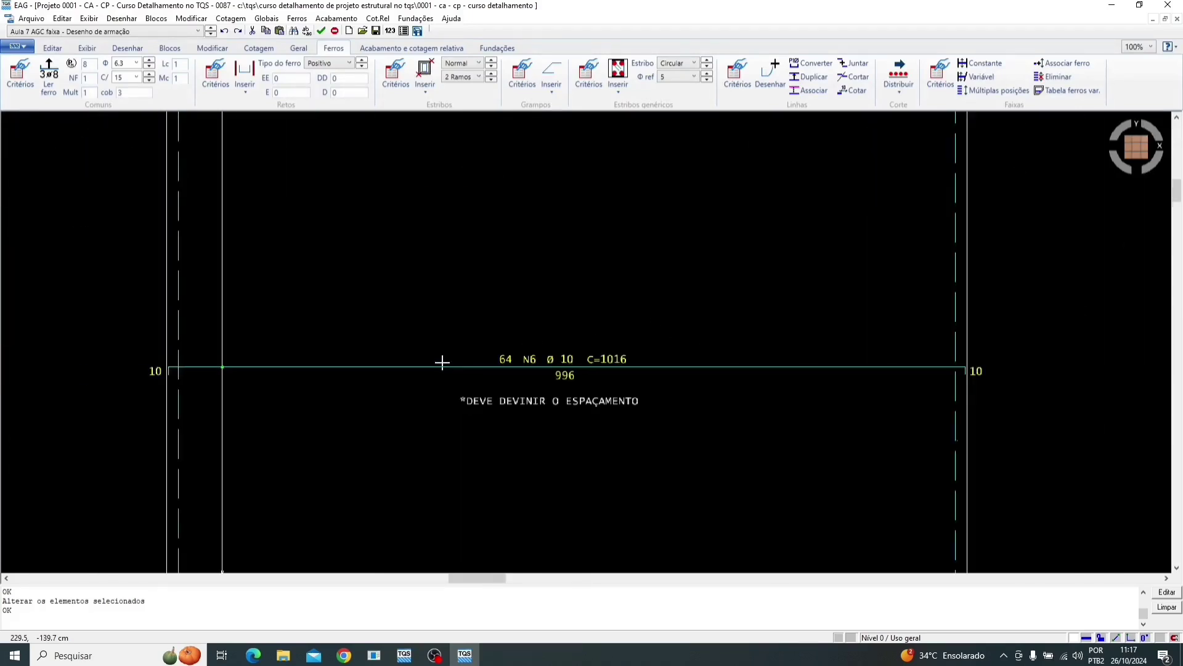
{"action": "scroll", "coordinate": [441, 362], "scroll_direction": "down", "scroll_amount": 6}
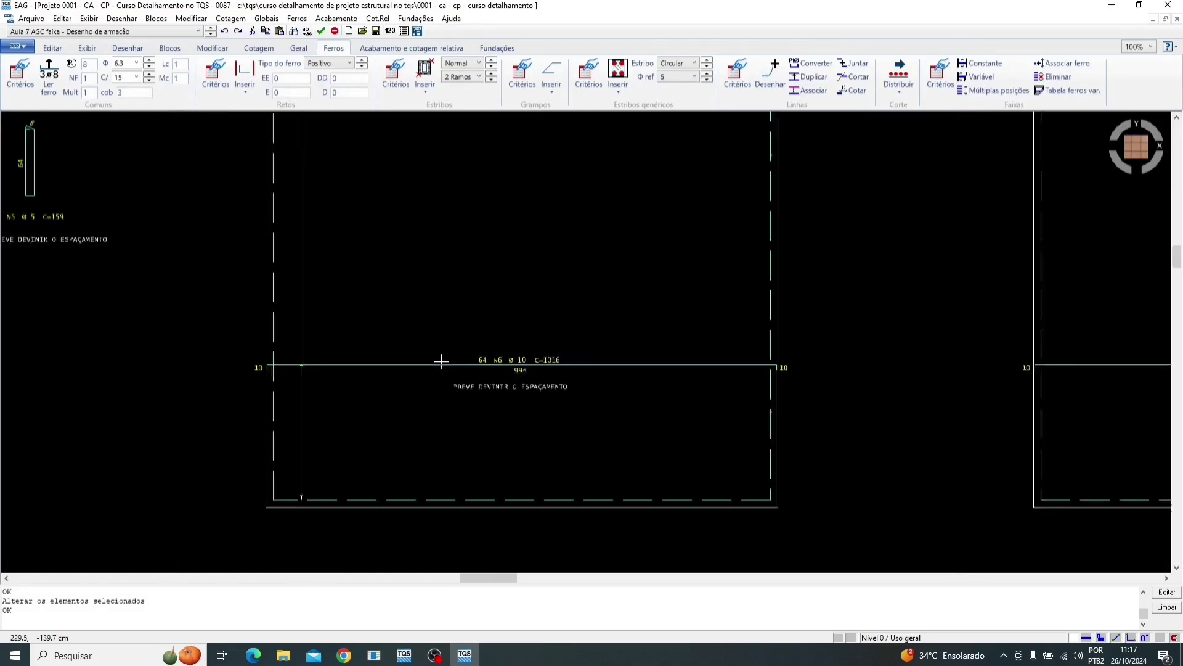
{"action": "scroll", "coordinate": [583, 365], "scroll_direction": "up", "scroll_amount": 2}
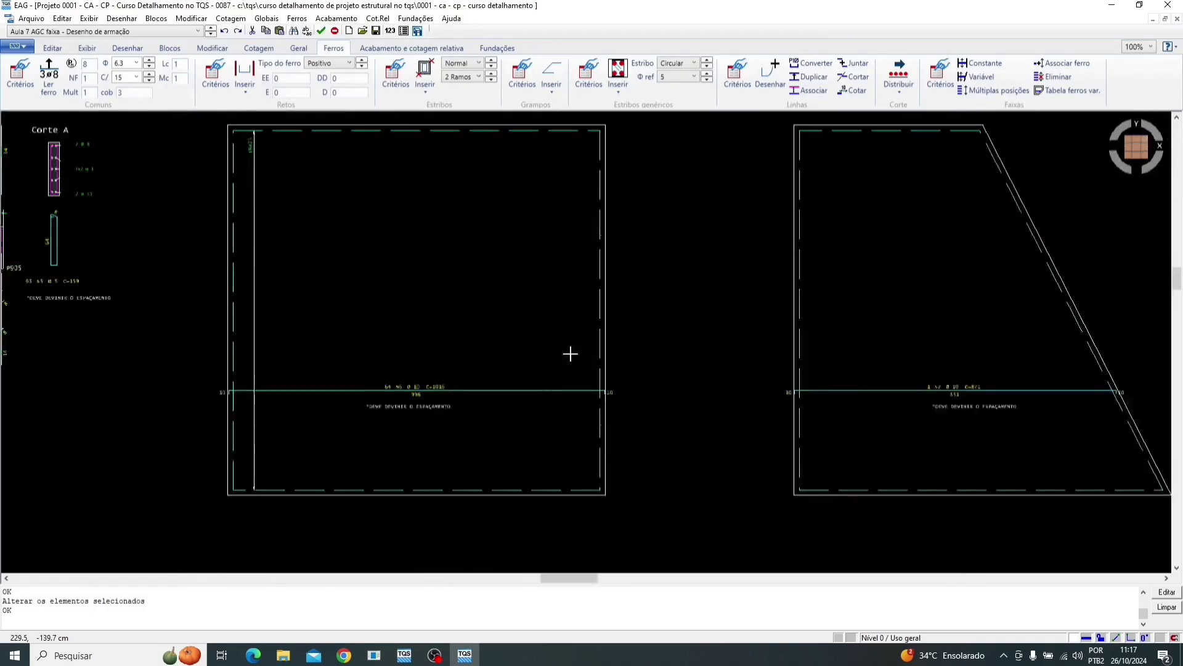
{"action": "scroll", "coordinate": [217, 322], "scroll_direction": "down", "scroll_amount": 2}
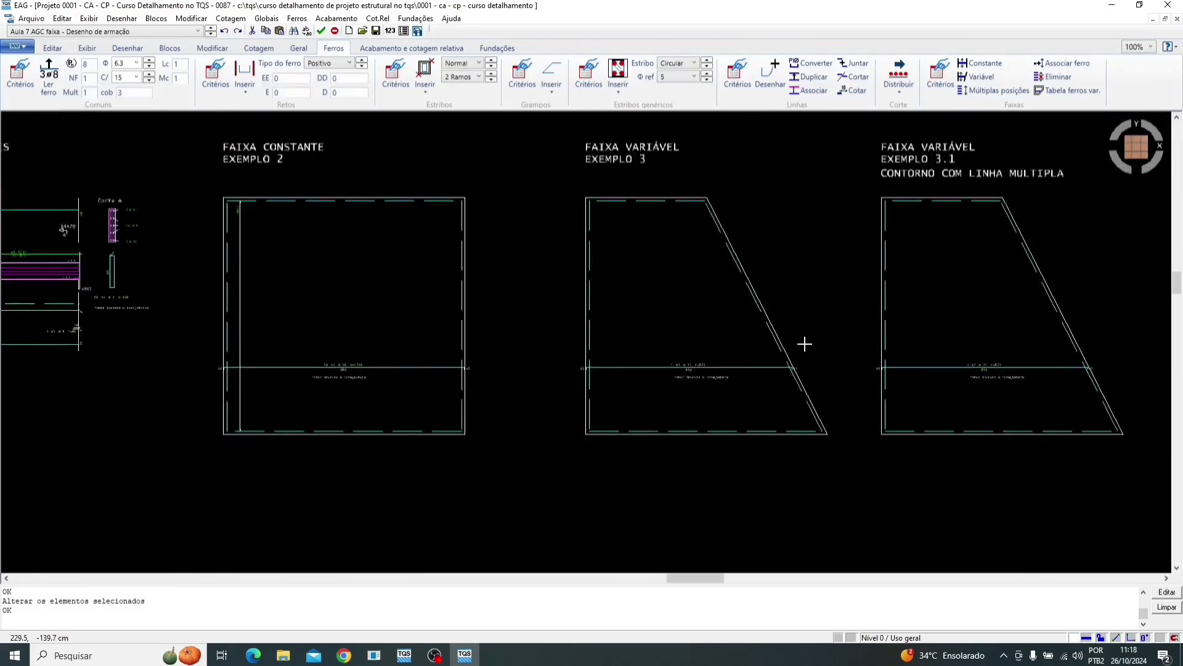
{"action": "middle_click_drag", "start_coordinate": [800, 343], "coordinate": [660, 348]}
{"action": "scroll", "coordinate": [586, 344], "scroll_direction": "up", "scroll_amount": 2}
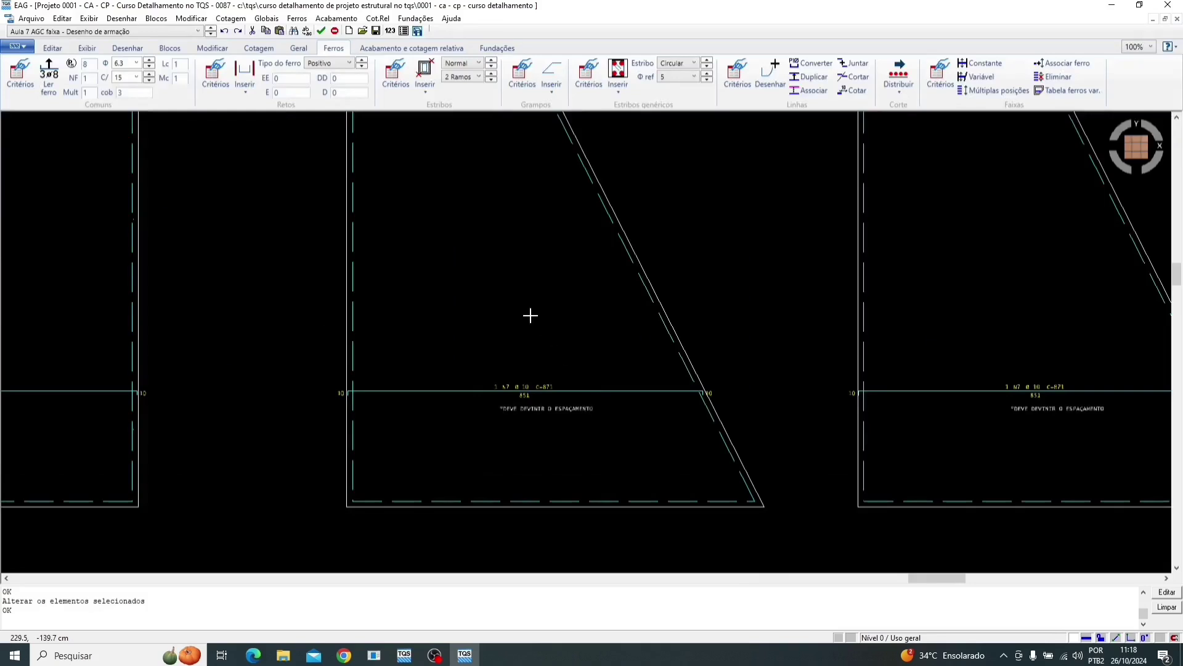
{"action": "scroll", "coordinate": [537, 324], "scroll_direction": "down", "scroll_amount": 2}
{"action": "scroll", "coordinate": [547, 389], "scroll_direction": "up", "scroll_amount": 1}
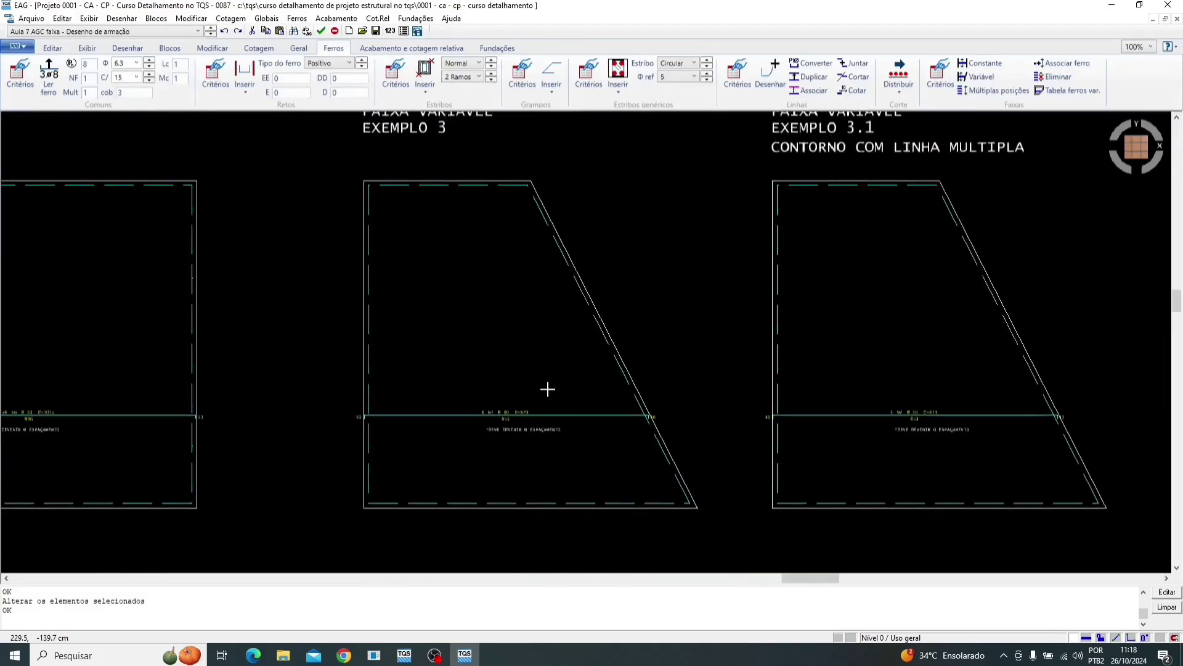
{"action": "left_click", "coordinate": [978, 77]}
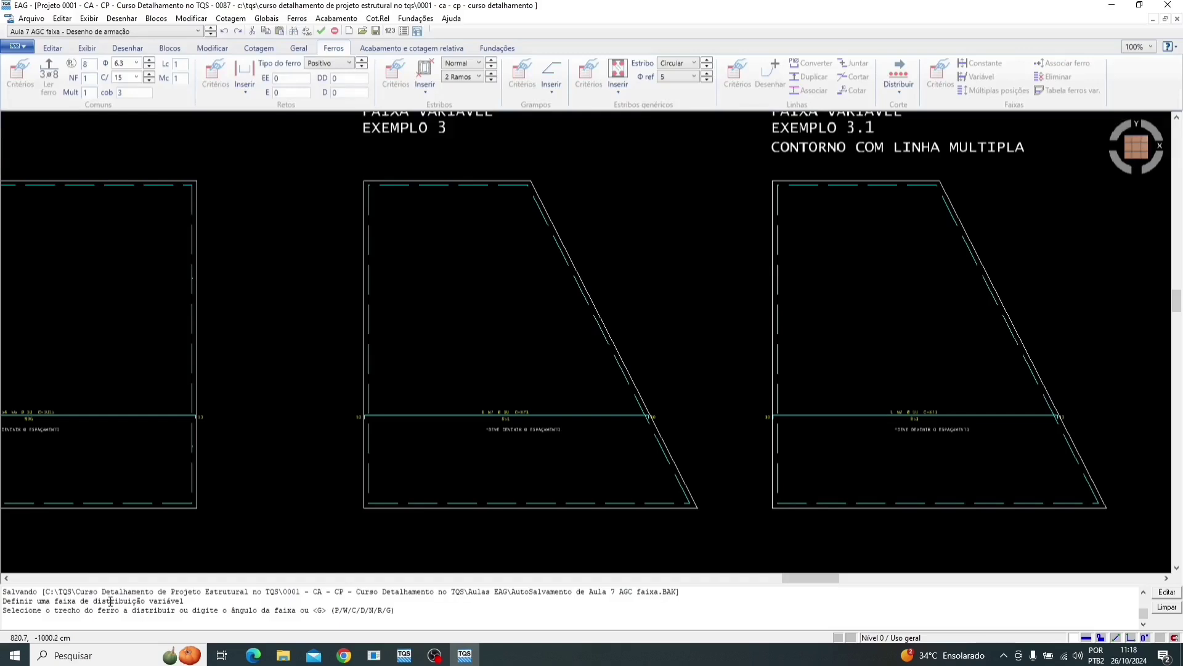
{"action": "scroll", "coordinate": [413, 424], "scroll_direction": "up", "scroll_amount": 3}
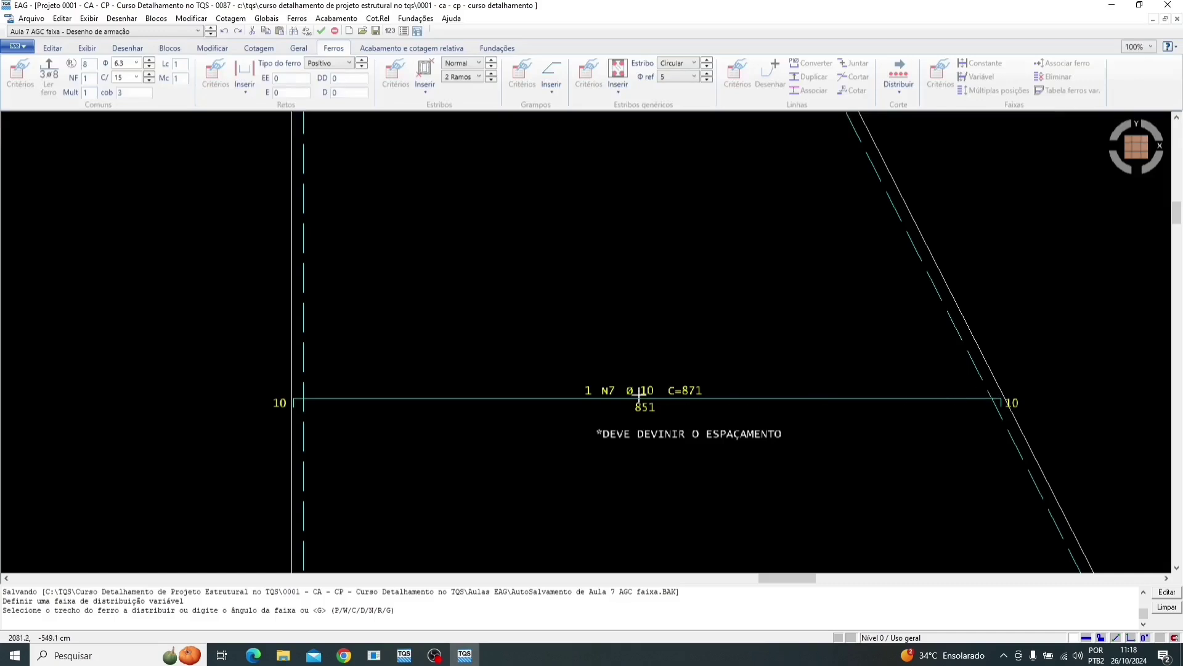
{"action": "left_click", "coordinate": [466, 398]}
{"action": "scroll", "coordinate": [605, 306], "scroll_direction": "down", "scroll_amount": 3}
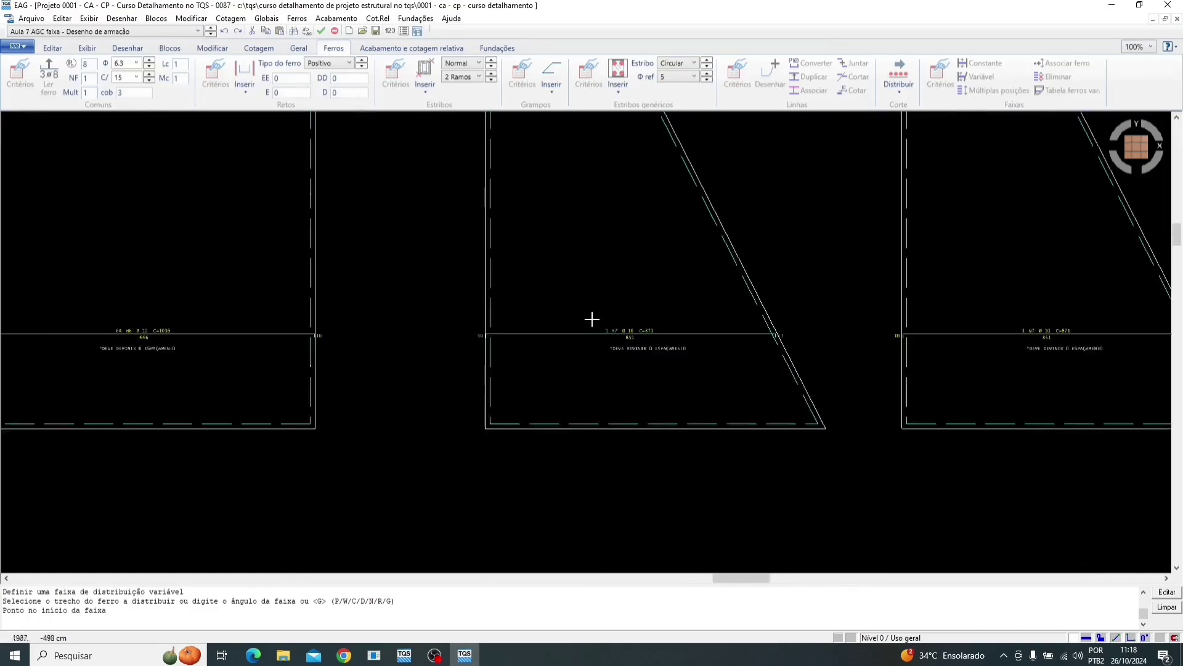
{"action": "scroll", "coordinate": [483, 391], "scroll_direction": "up", "scroll_amount": 2}
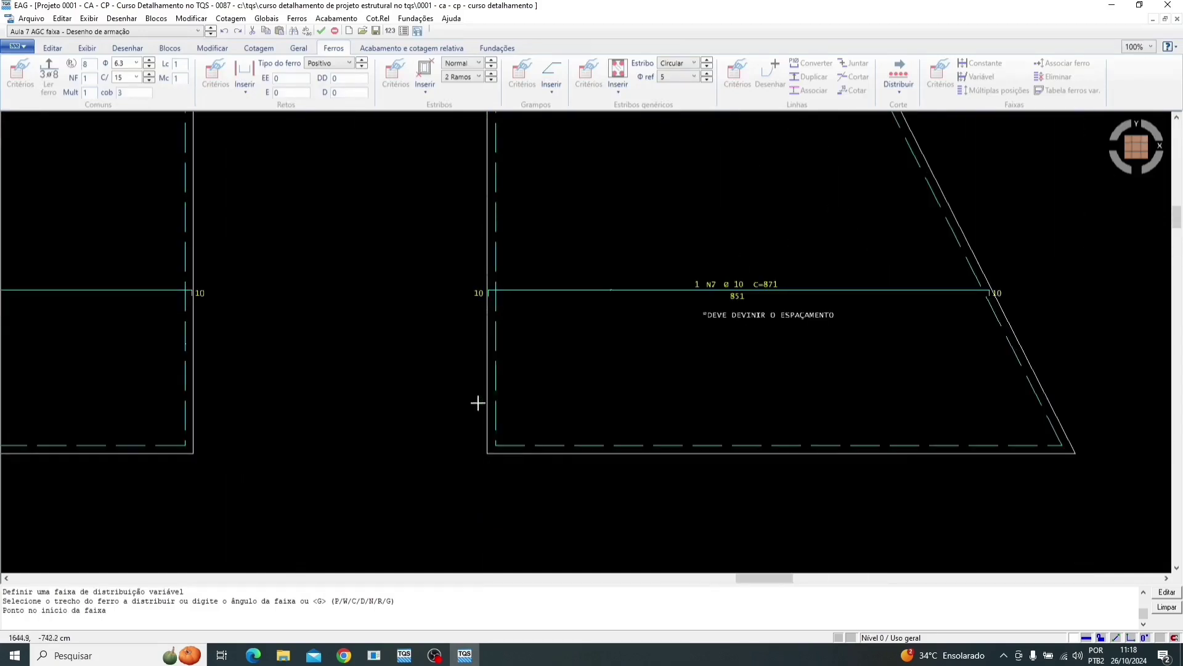
{"action": "left_click", "coordinate": [496, 442]}
{"action": "scroll", "coordinate": [500, 511], "scroll_direction": "down", "scroll_amount": 3}
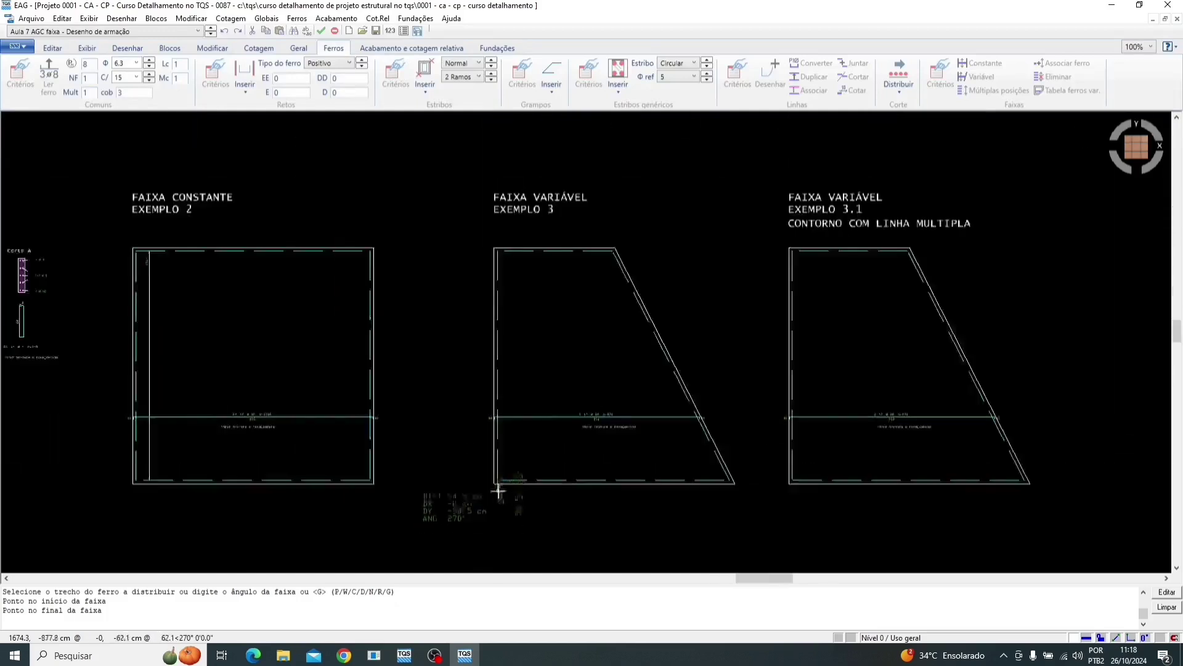
{"action": "scroll", "coordinate": [505, 271], "scroll_direction": "up", "scroll_amount": 3}
{"action": "left_click", "coordinate": [497, 253]}
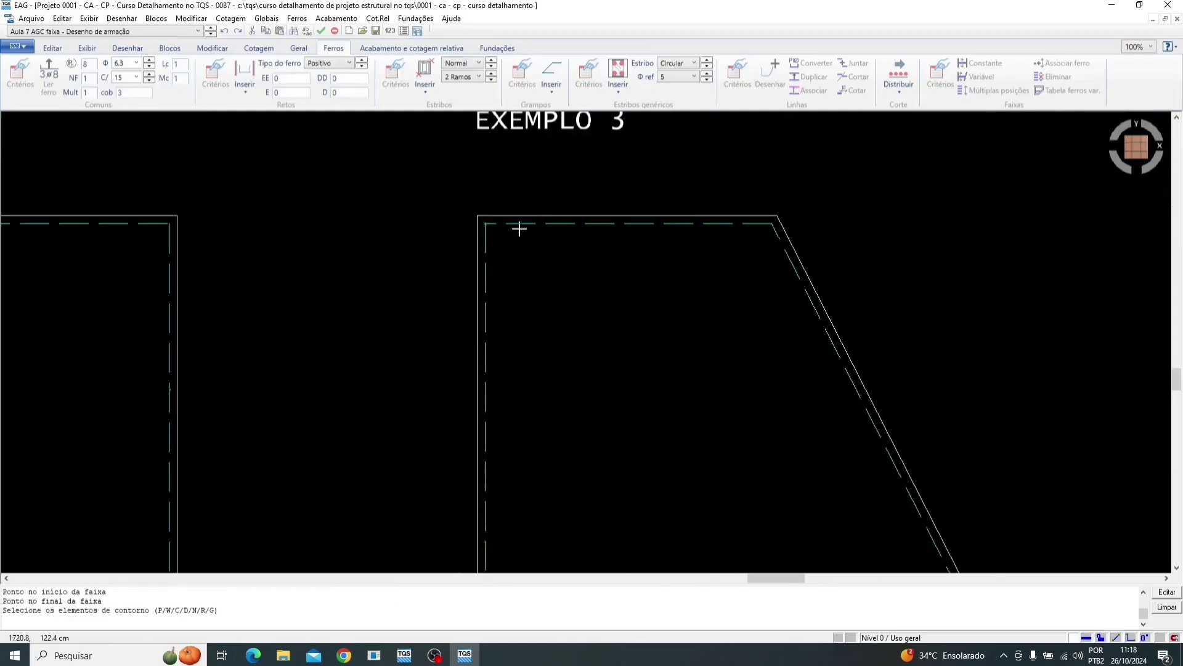
{"action": "scroll", "coordinate": [497, 253], "scroll_direction": "down", "scroll_amount": 2}
{"action": "scroll", "coordinate": [537, 249], "scroll_direction": "down", "scroll_amount": 1}
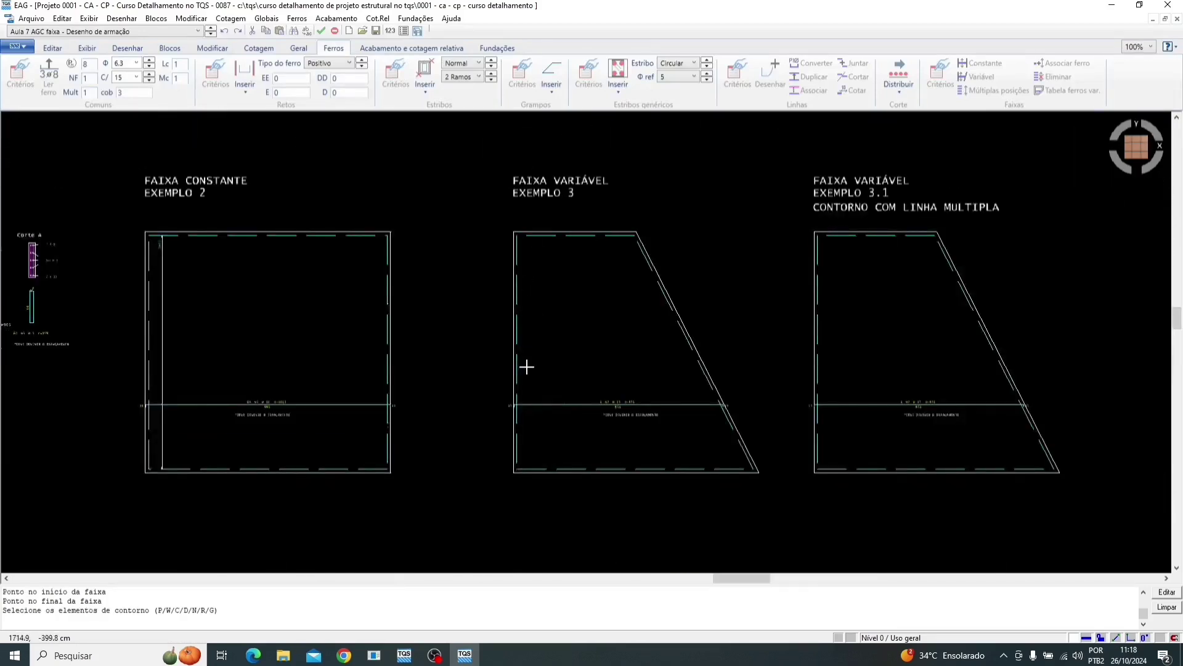
{"action": "scroll", "coordinate": [527, 363], "scroll_direction": "up", "scroll_amount": 2}
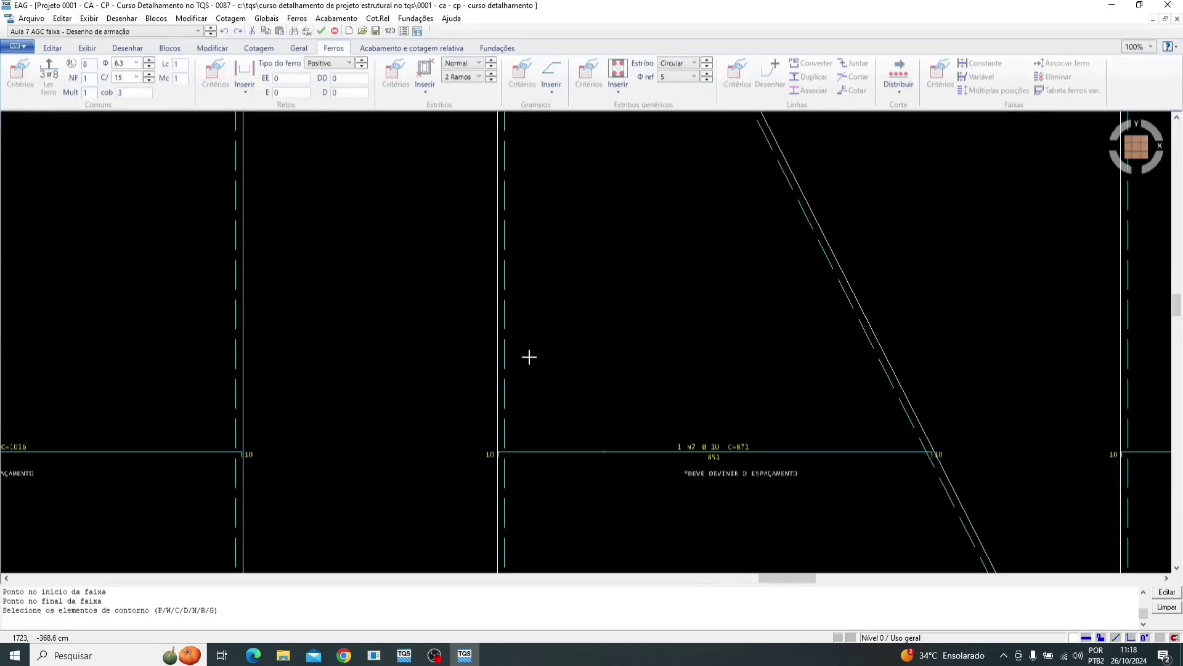
{"action": "left_click", "coordinate": [497, 328]}
{"action": "left_click", "coordinate": [862, 306]}
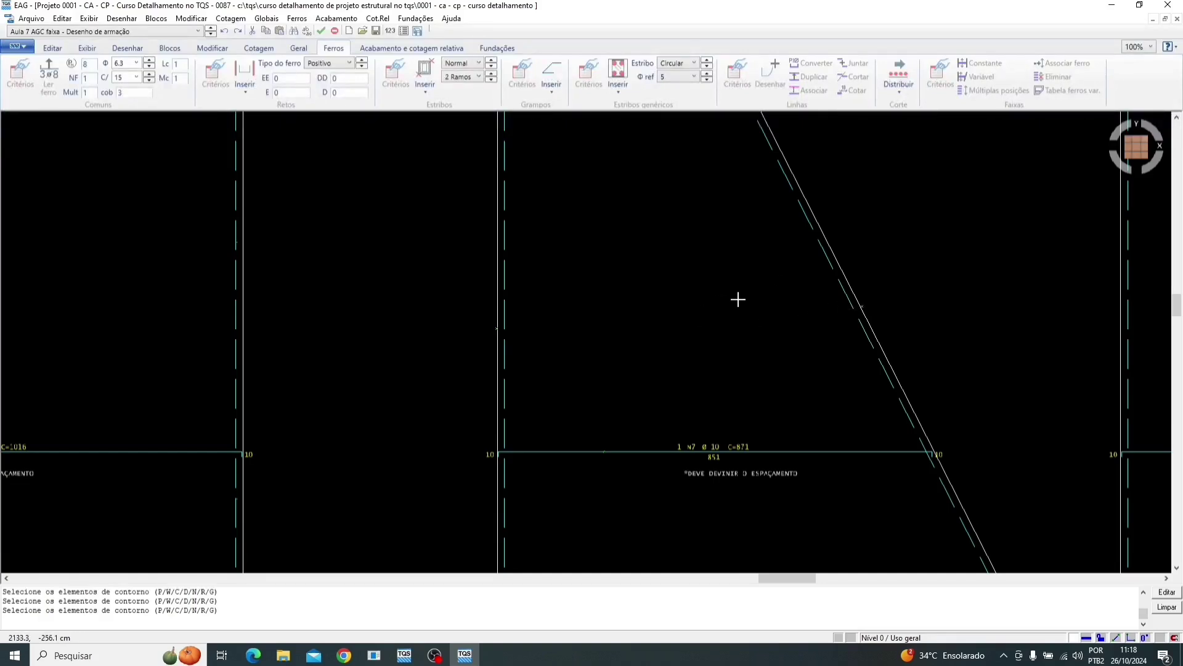
{"action": "key", "text": "Return"}
{"action": "key", "text": "Return"}
{"action": "scroll", "coordinate": [668, 320], "scroll_direction": "down", "scroll_amount": 3}
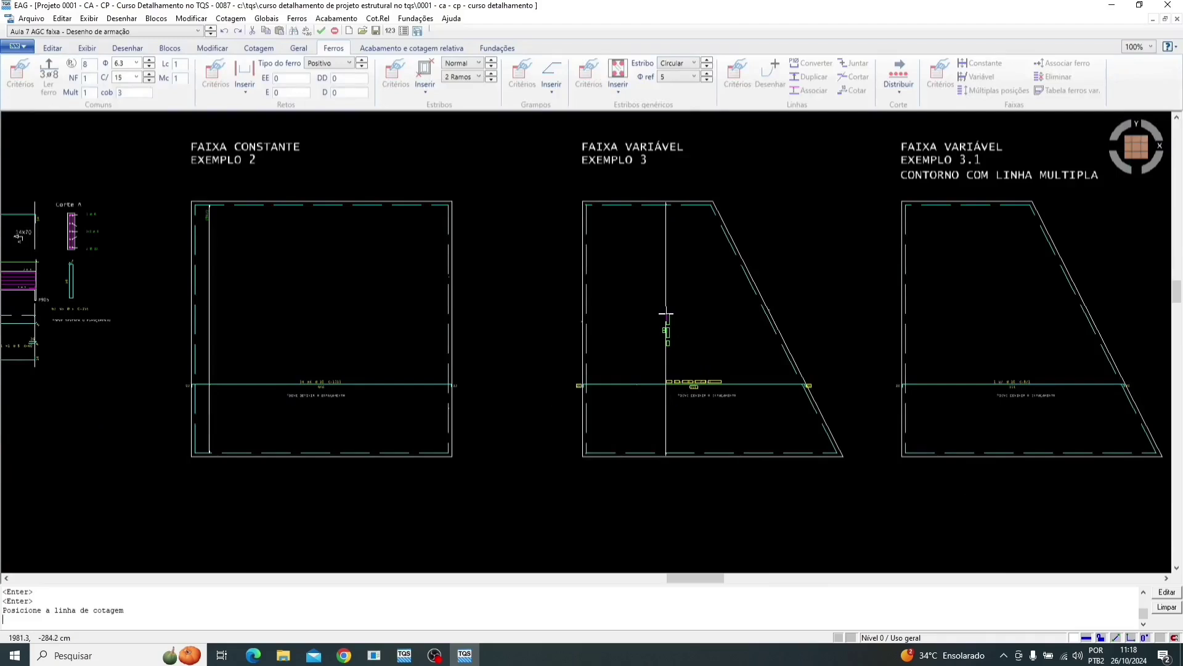
{"action": "key", "text": "Escape"}
Leave the pending strip command and set the example 3 N7 bar's spacing to 20 cm
{"action": "scroll", "coordinate": [718, 391], "scroll_direction": "up", "scroll_amount": 3}
{"action": "scroll", "coordinate": [663, 404], "scroll_direction": "up", "scroll_amount": 2}
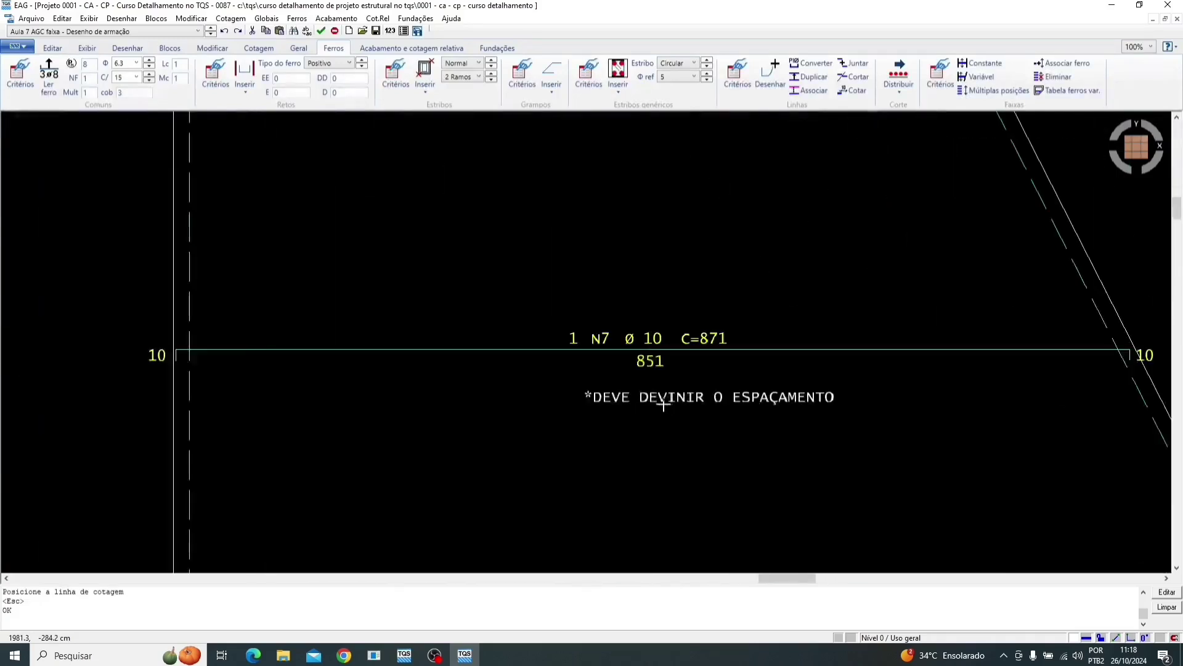
{"action": "double_click", "coordinate": [733, 352]}
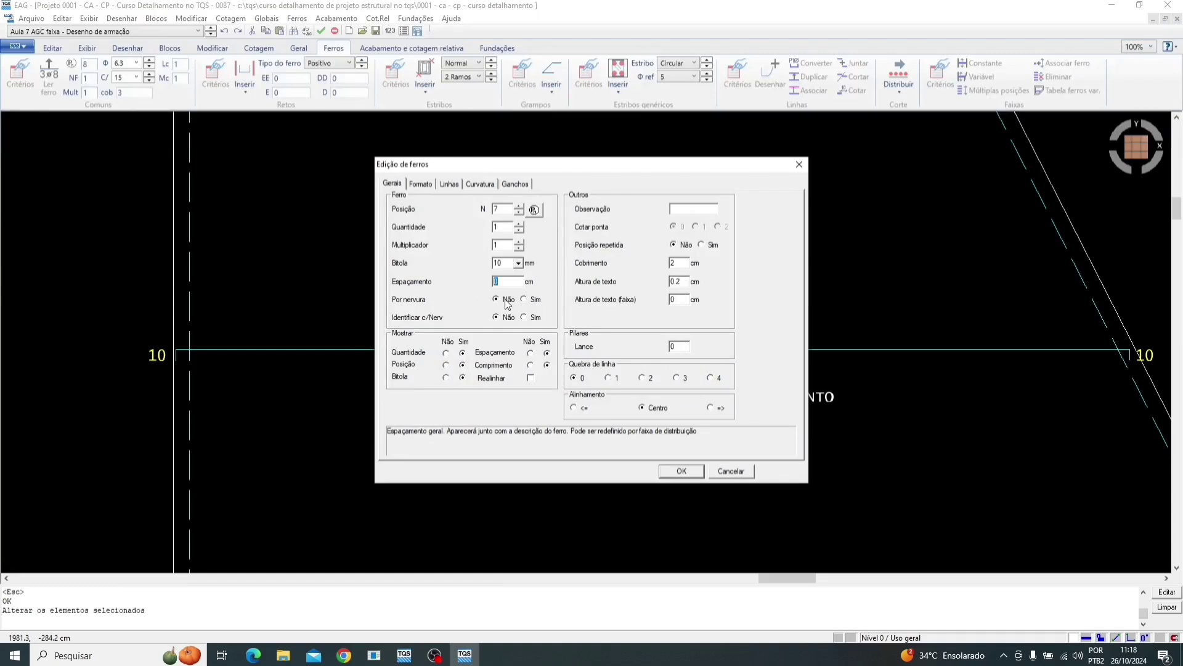
{"action": "type", "text": "20"}
{"action": "left_click", "coordinate": [681, 471]}
Start a variable distribution strip for the example 3 N7 bar, running vertically from the lower-left inner corner to the upper inner edge
{"action": "scroll", "coordinate": [544, 335], "scroll_direction": "down", "scroll_amount": 3}
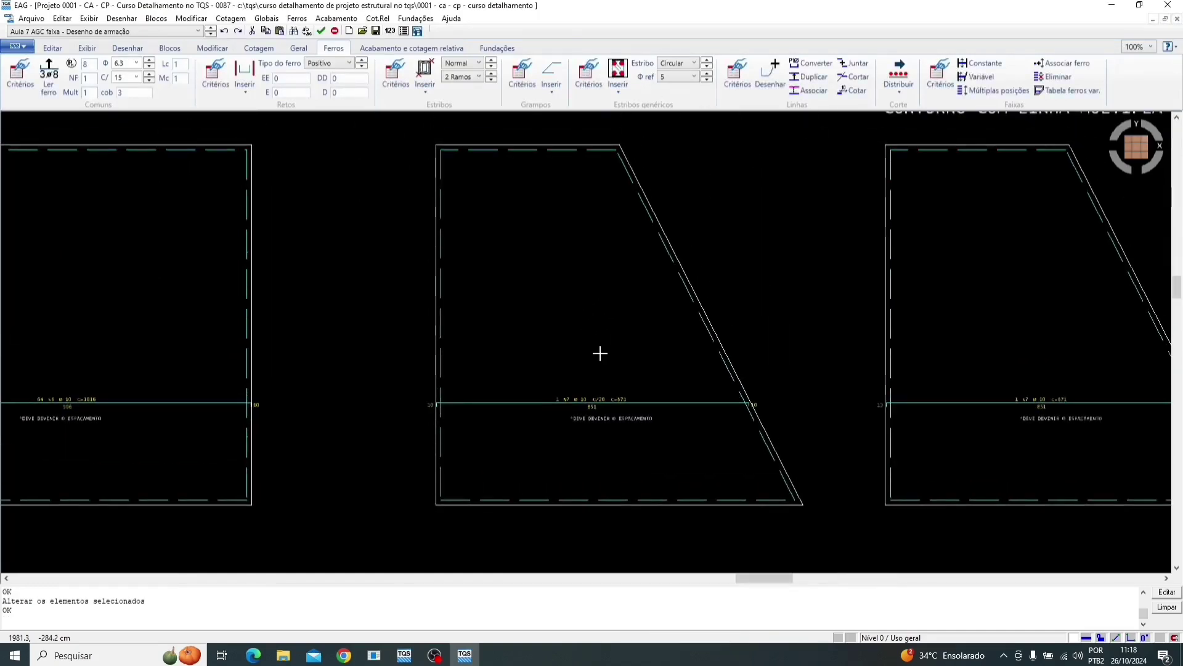
{"action": "left_click", "coordinate": [977, 76]}
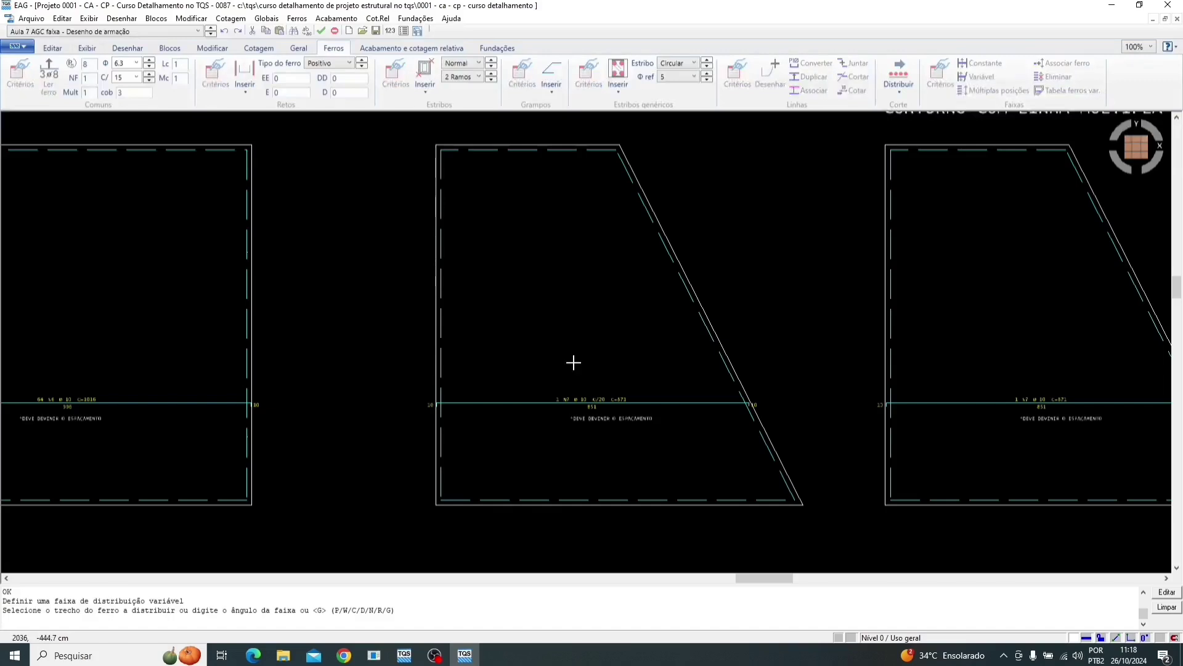
{"action": "left_click", "coordinate": [526, 403]}
{"action": "scroll", "coordinate": [472, 418], "scroll_direction": "up", "scroll_amount": 2}
{"action": "scroll", "coordinate": [395, 391], "scroll_direction": "up", "scroll_amount": 1}
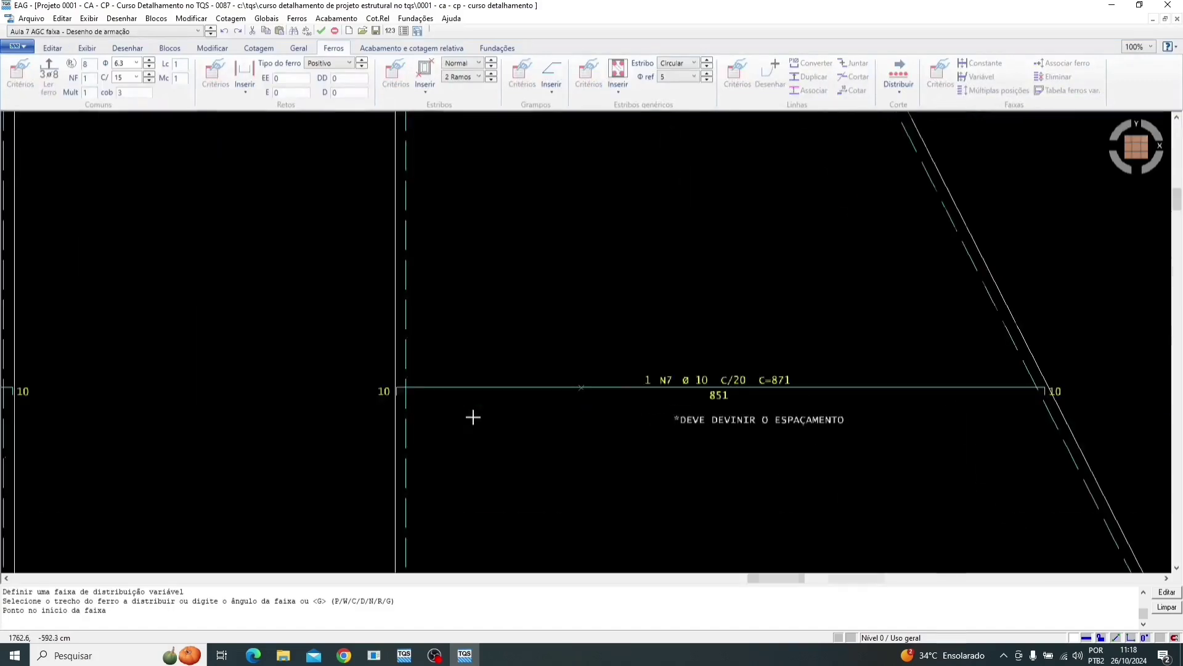
{"action": "scroll", "coordinate": [404, 389], "scroll_direction": "up", "scroll_amount": 2}
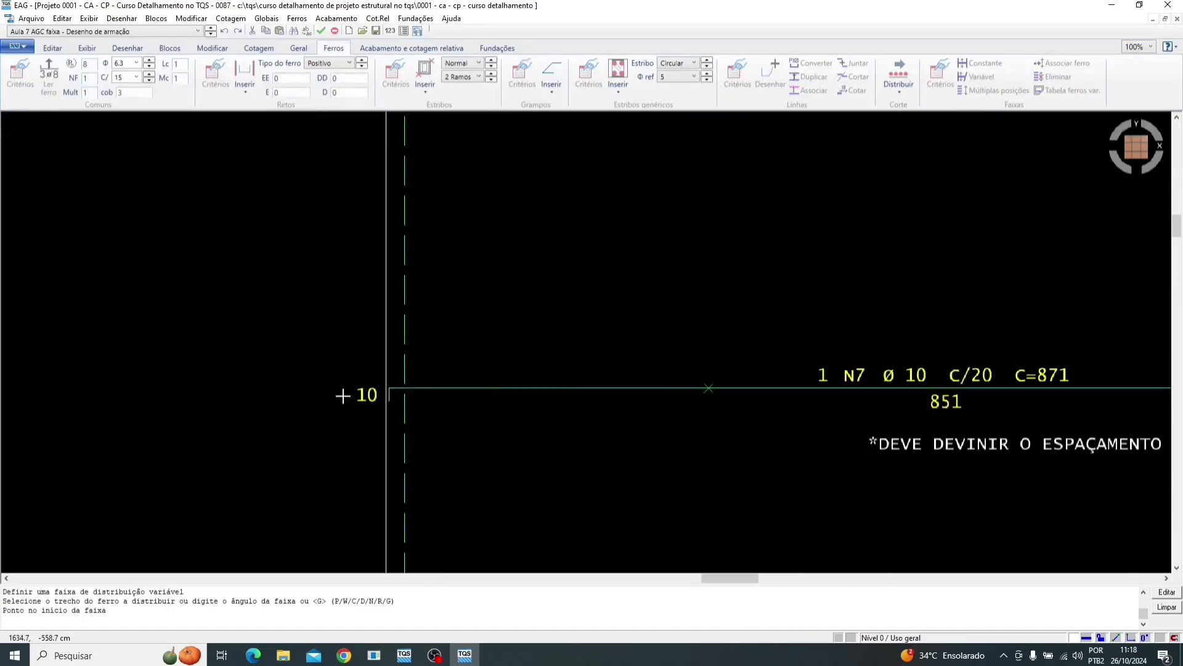
{"action": "scroll", "coordinate": [376, 388], "scroll_direction": "down", "scroll_amount": 2}
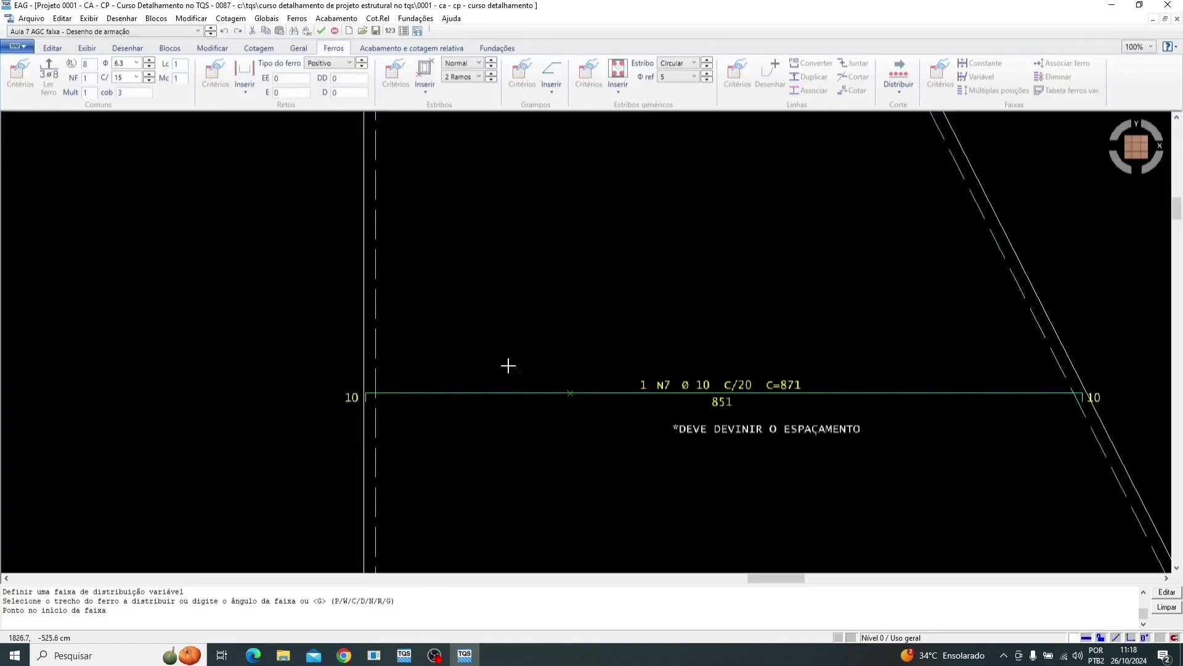
{"action": "scroll", "coordinate": [494, 374], "scroll_direction": "down", "scroll_amount": 1}
{"action": "left_click", "coordinate": [429, 520]}
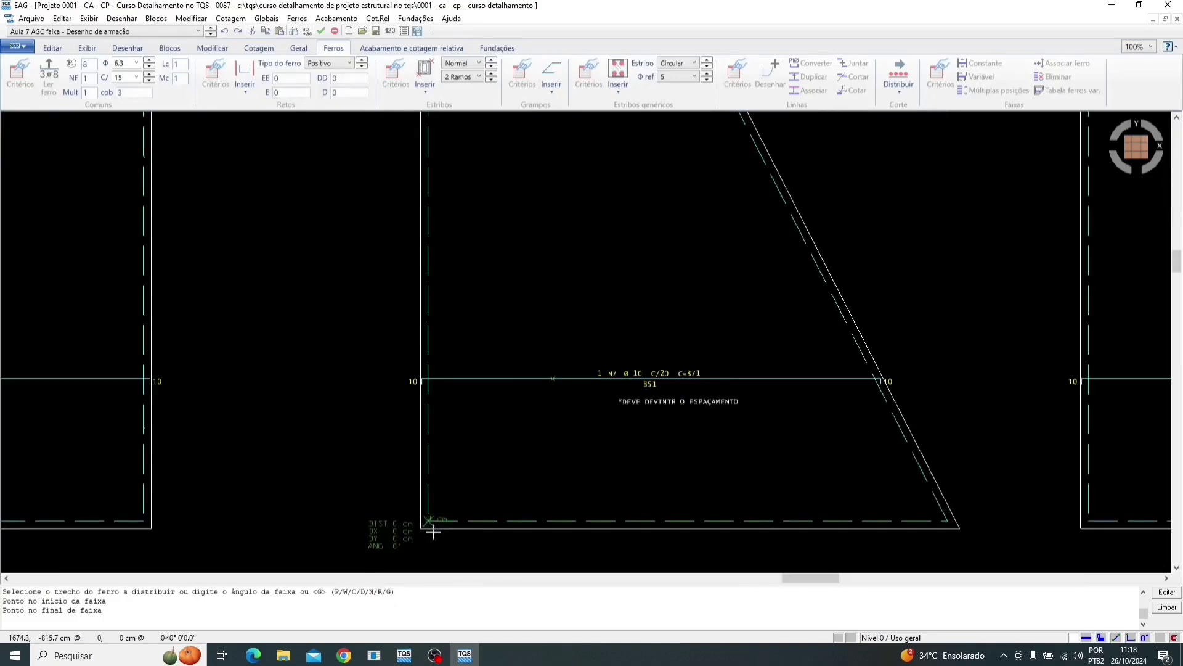
{"action": "scroll", "coordinate": [456, 455], "scroll_direction": "down", "scroll_amount": 3}
{"action": "scroll", "coordinate": [425, 302], "scroll_direction": "up", "scroll_amount": 5}
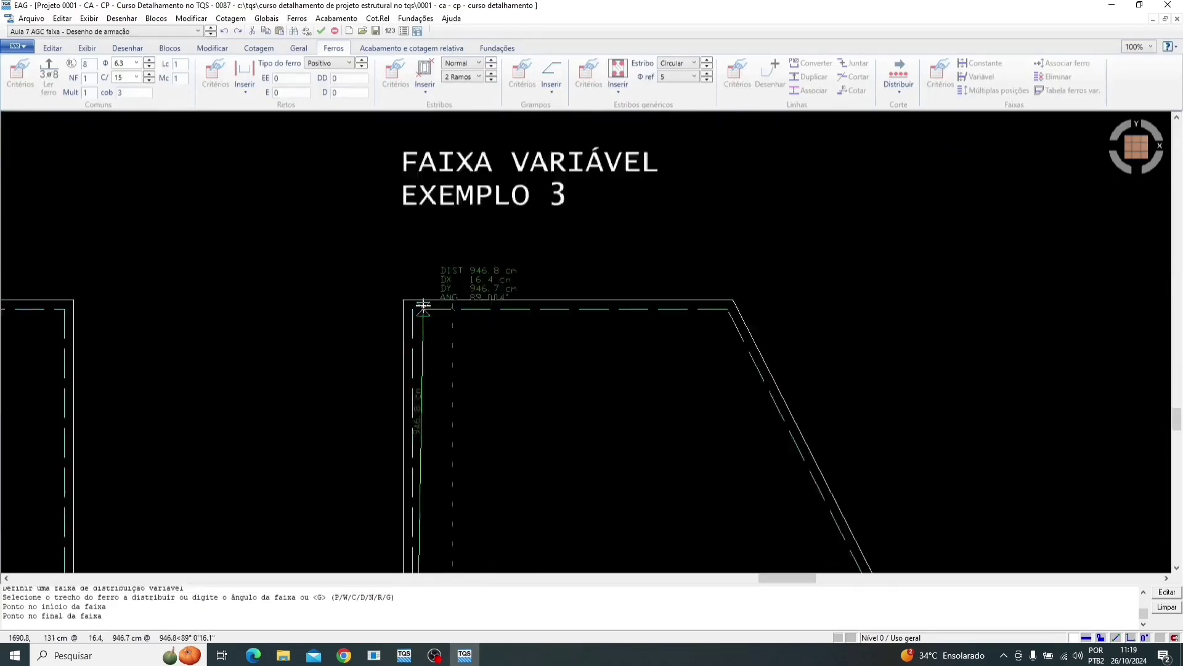
{"action": "left_click", "coordinate": [448, 297]}
Use the outer left edge and the outer slanted edge of example 3 as the strip's contour elements and accept the distribution
{"action": "scroll", "coordinate": [495, 248], "scroll_direction": "down", "scroll_amount": 3}
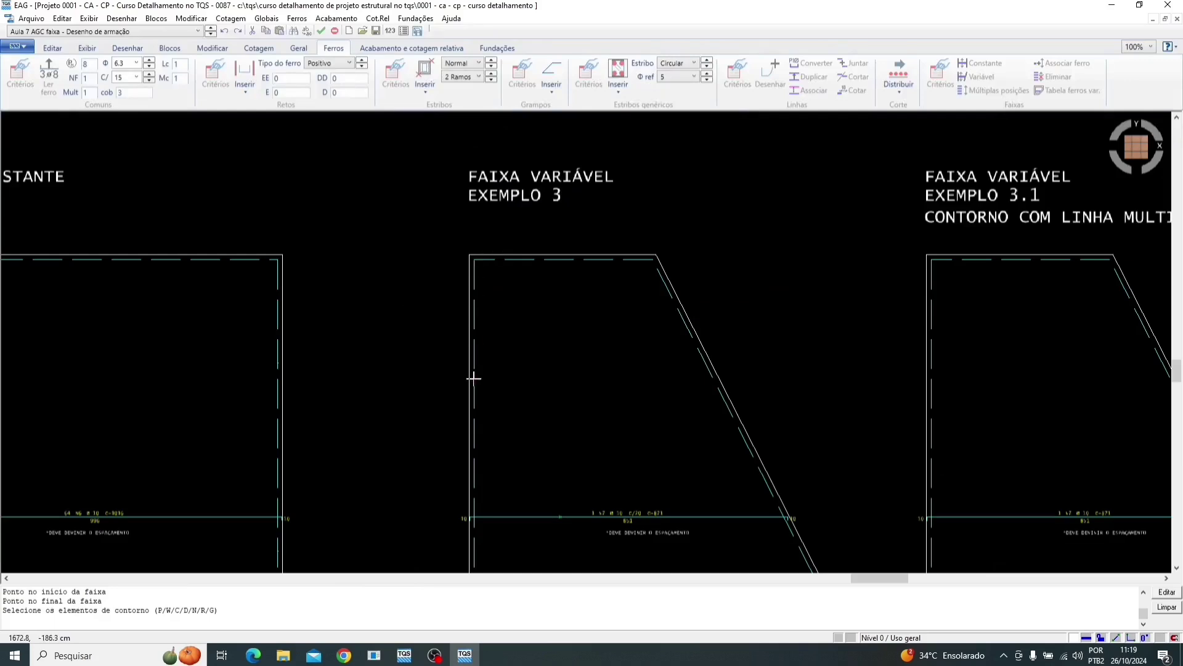
{"action": "scroll", "coordinate": [545, 435], "scroll_direction": "up", "scroll_amount": 3}
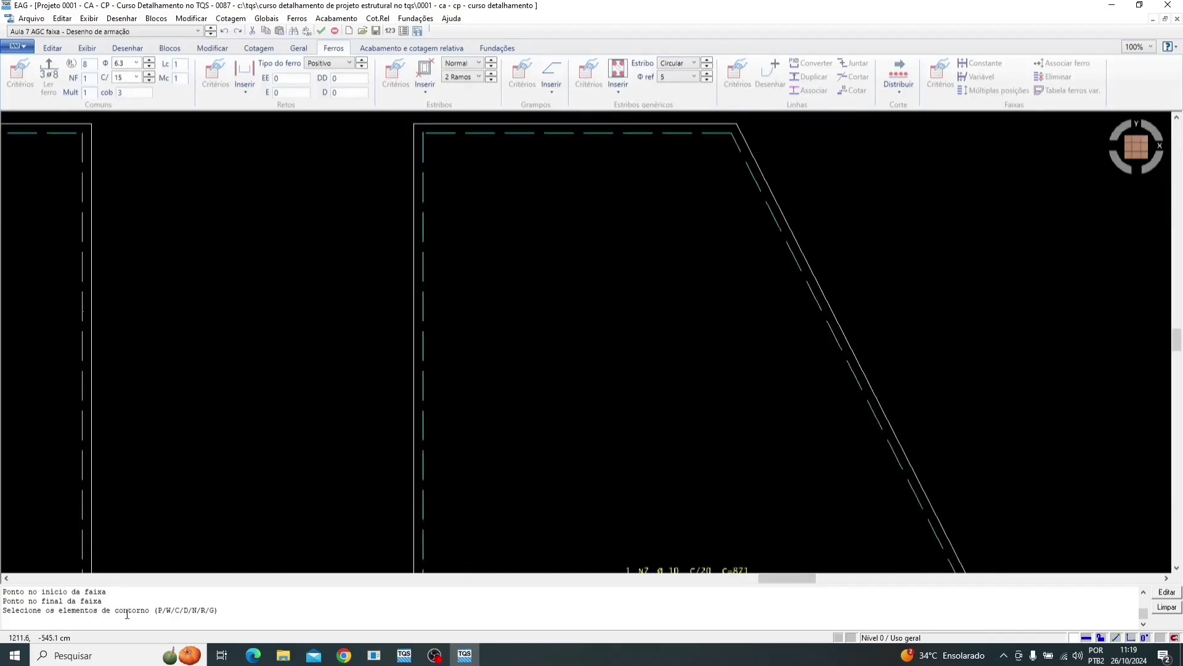
{"action": "left_click", "coordinate": [413, 393]}
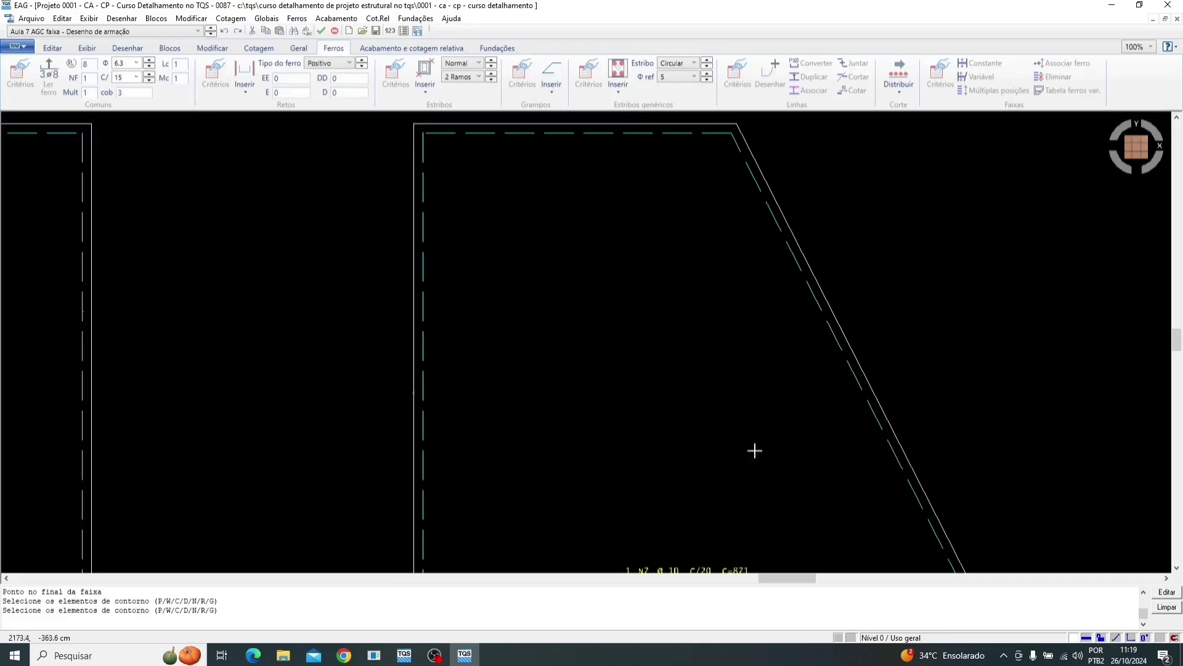
{"action": "left_click", "coordinate": [863, 372]}
{"action": "scroll", "coordinate": [620, 272], "scroll_direction": "down", "scroll_amount": 5}
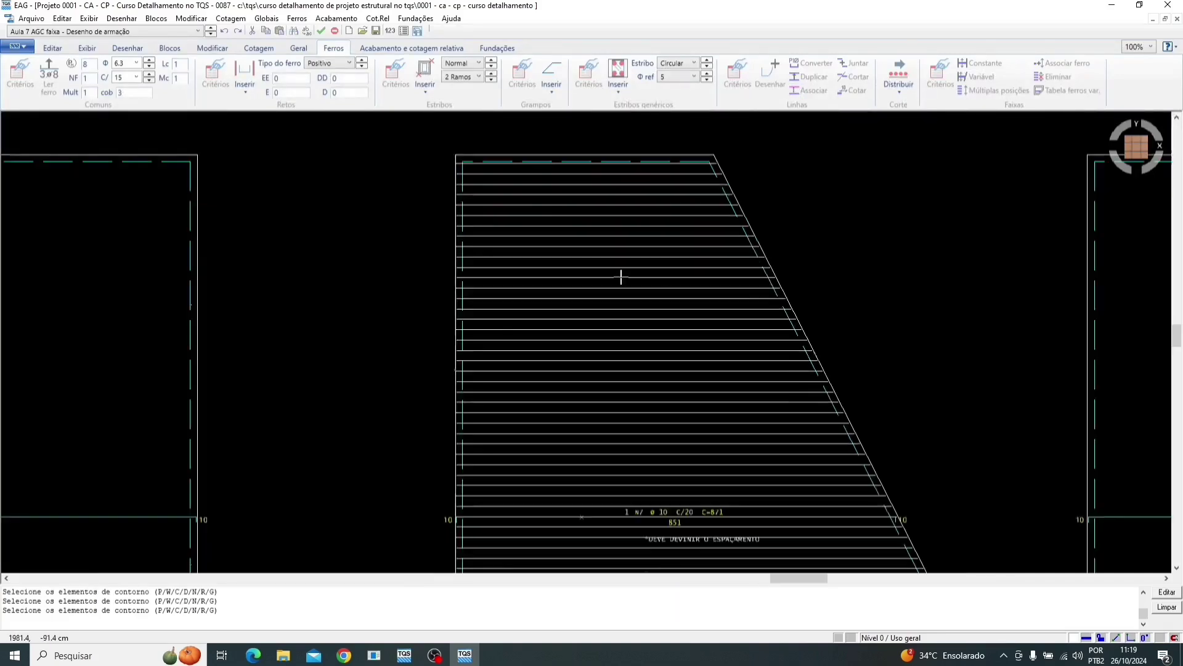
{"action": "scroll", "coordinate": [721, 511], "scroll_direction": "up", "scroll_amount": 5}
{"action": "scroll", "coordinate": [721, 510], "scroll_direction": "up", "scroll_amount": 1}
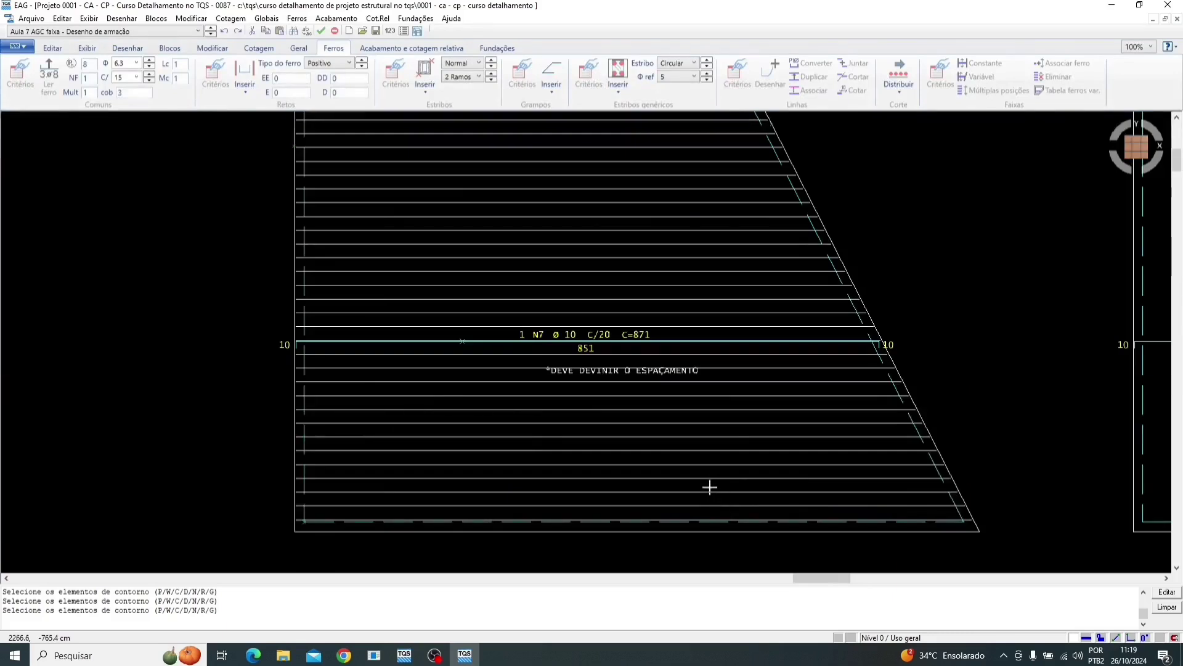
{"action": "scroll", "coordinate": [545, 465], "scroll_direction": "down", "scroll_amount": 2}
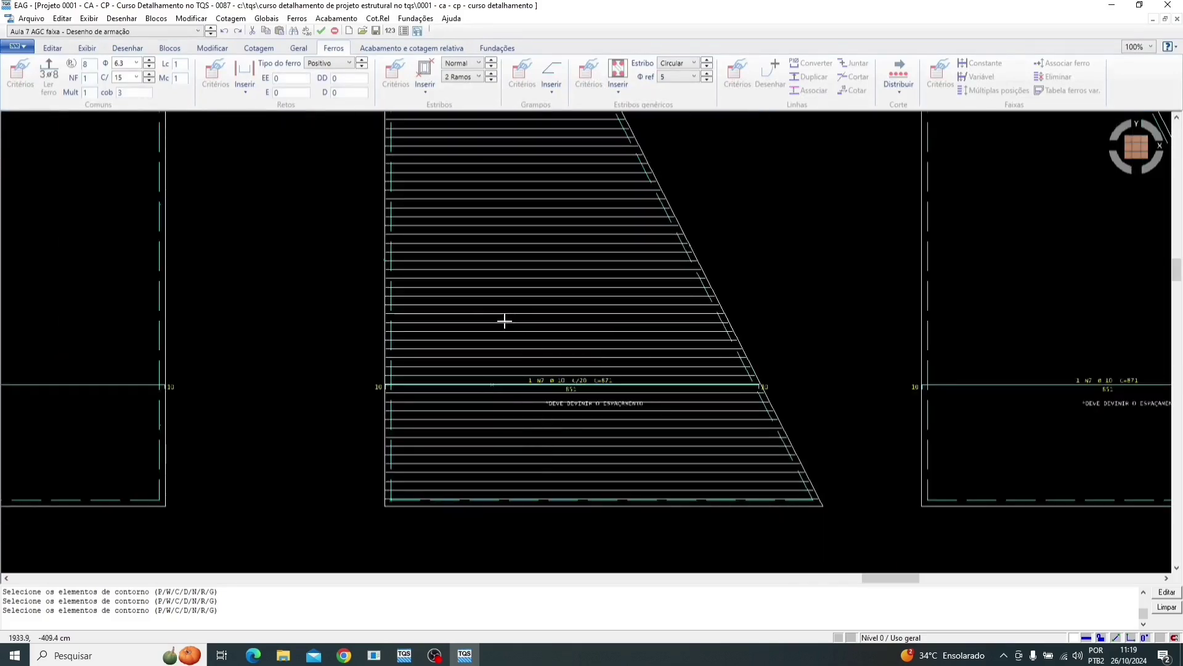
{"action": "key", "text": "Return"}
{"action": "key", "text": "Return"}
Place the variable strip's dimension line just inside the left edge of the example 3 contour
{"action": "scroll", "coordinate": [449, 361], "scroll_direction": "up", "scroll_amount": 2}
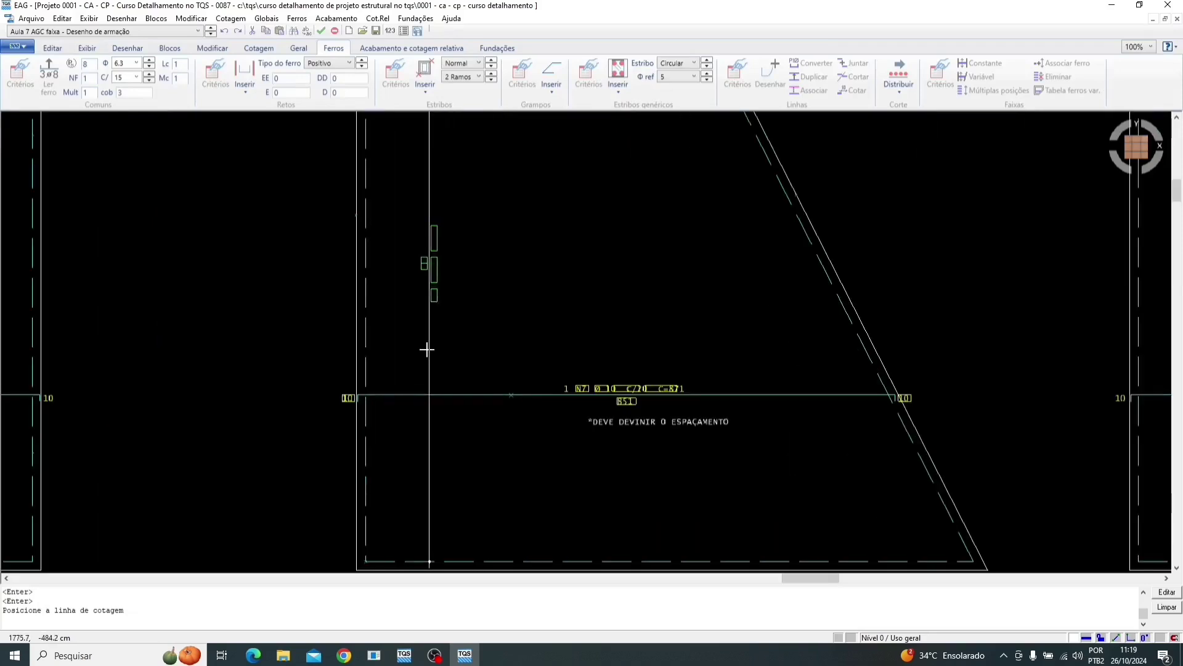
{"action": "left_click", "coordinate": [402, 331]}
{"action": "scroll", "coordinate": [414, 388], "scroll_direction": "down", "scroll_amount": 2}
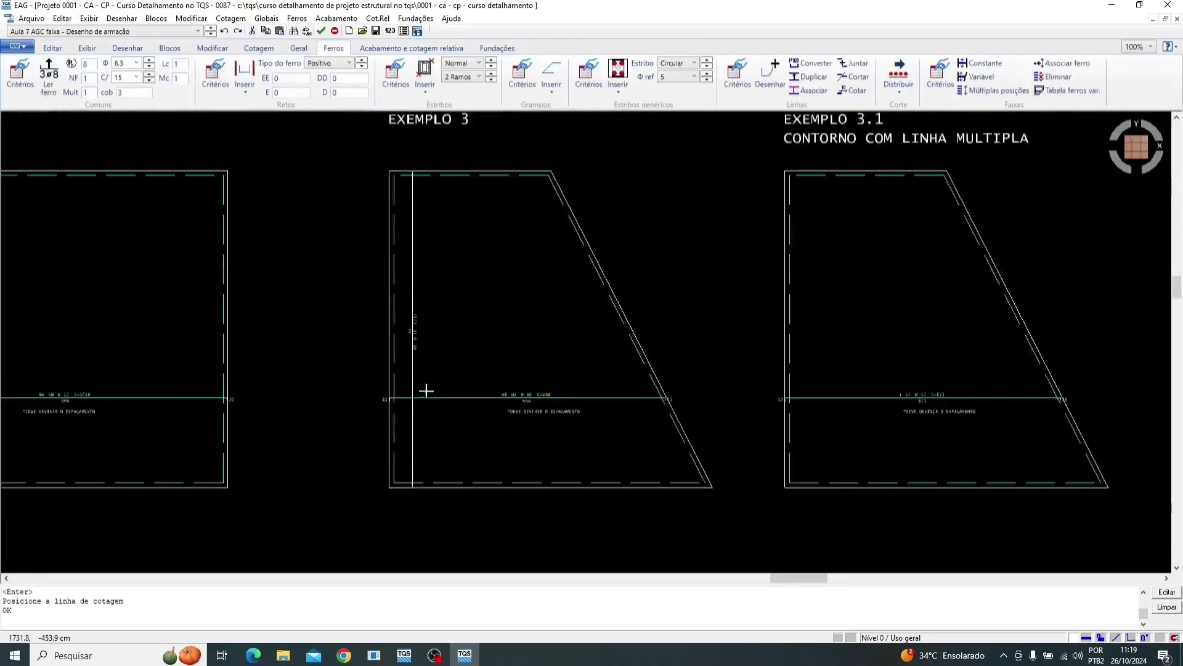
Apply the typical slab options (Lajes) to the example 3 N7 strip and set its tick to Traço
{"action": "scroll", "coordinate": [413, 369], "scroll_direction": "up", "scroll_amount": 2}
{"action": "left_click", "coordinate": [412, 363]}
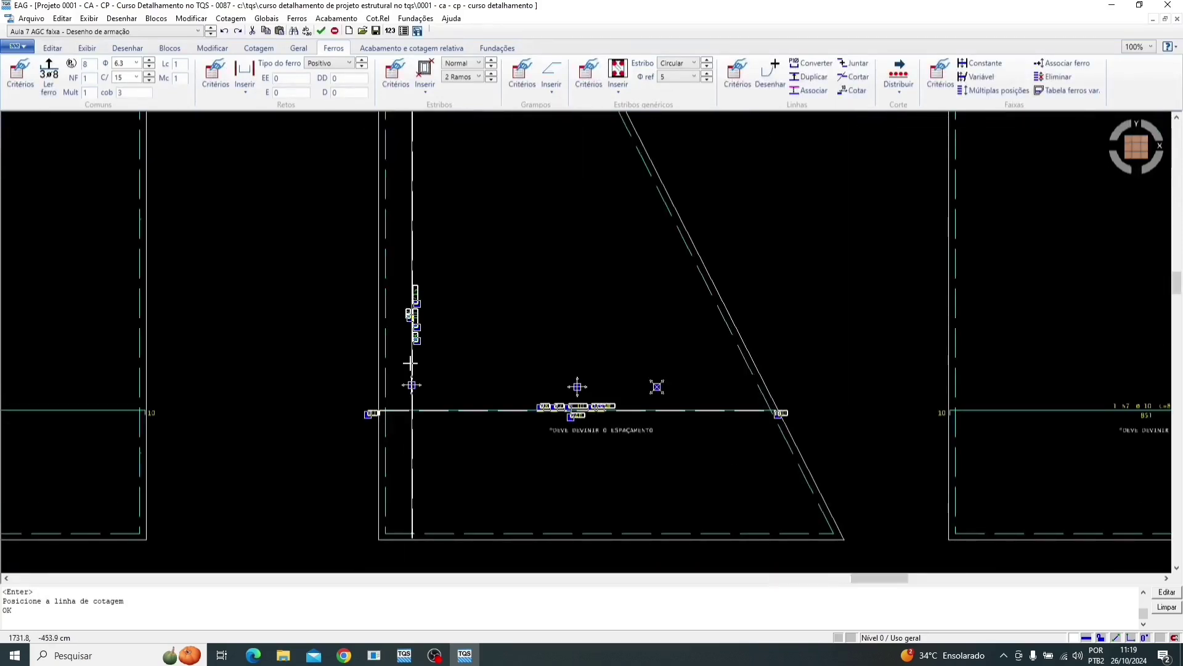
{"action": "double_click", "coordinate": [410, 364]}
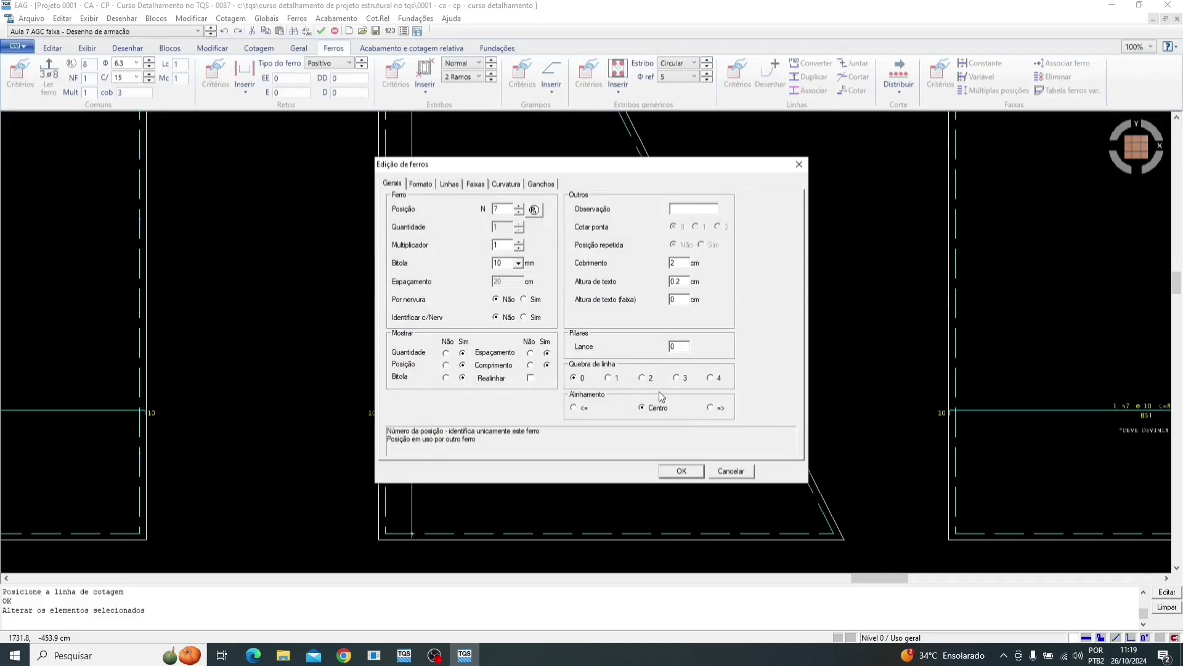
{"action": "left_click", "coordinate": [475, 184]}
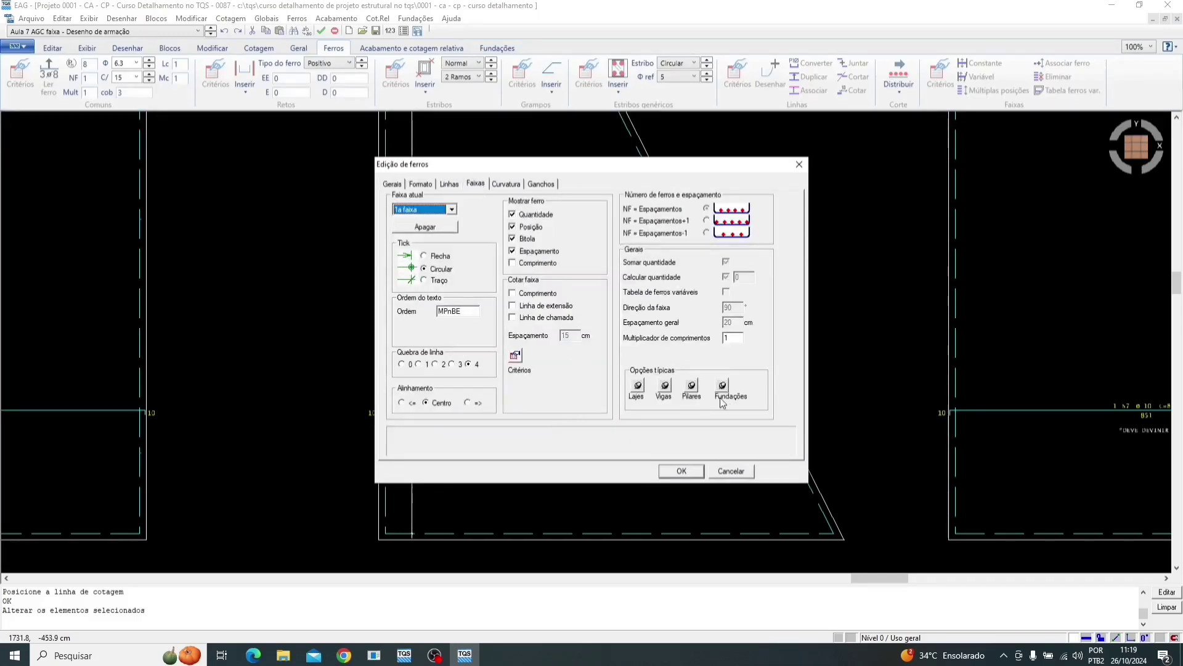
{"action": "left_click", "coordinate": [637, 392]}
{"action": "left_click", "coordinate": [424, 281]}
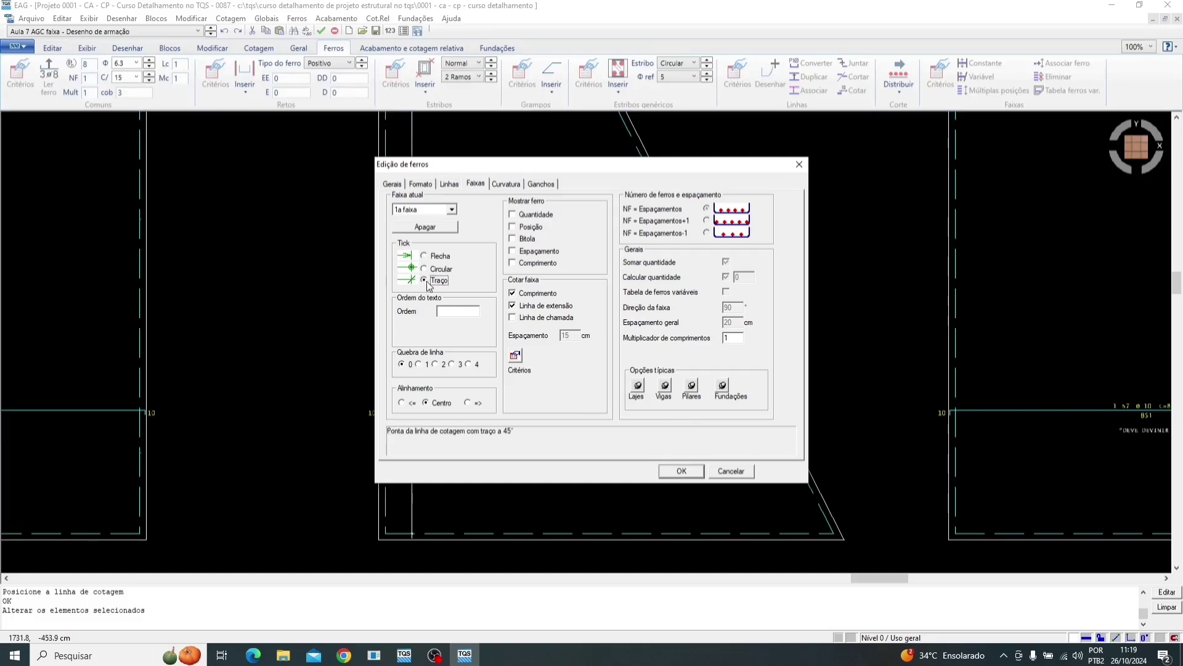
{"action": "left_click", "coordinate": [681, 470]}
Examine the variable strip's dimension line, ticks and N7 bar label in example 3
{"action": "scroll", "coordinate": [483, 528], "scroll_direction": "up", "scroll_amount": 6}
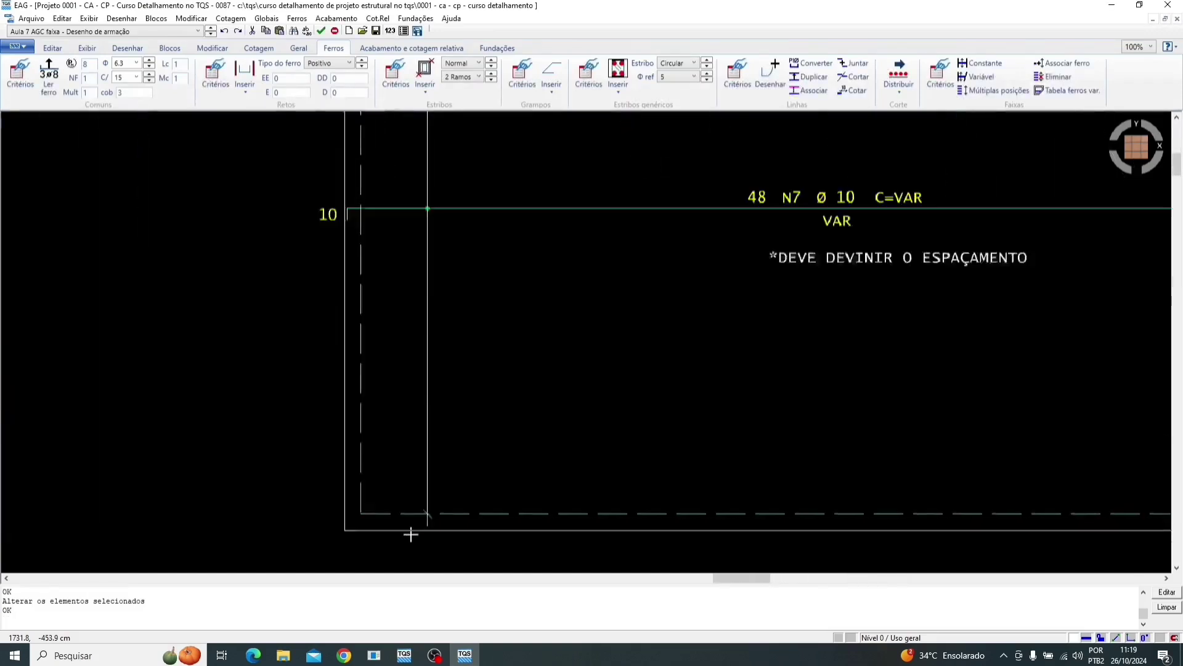
{"action": "scroll", "coordinate": [425, 516], "scroll_direction": "down", "scroll_amount": 8}
{"action": "scroll", "coordinate": [389, 377], "scroll_direction": "up", "scroll_amount": 2}
{"action": "scroll", "coordinate": [388, 377], "scroll_direction": "down", "scroll_amount": 3}
{"action": "scroll", "coordinate": [460, 389], "scroll_direction": "up", "scroll_amount": 3}
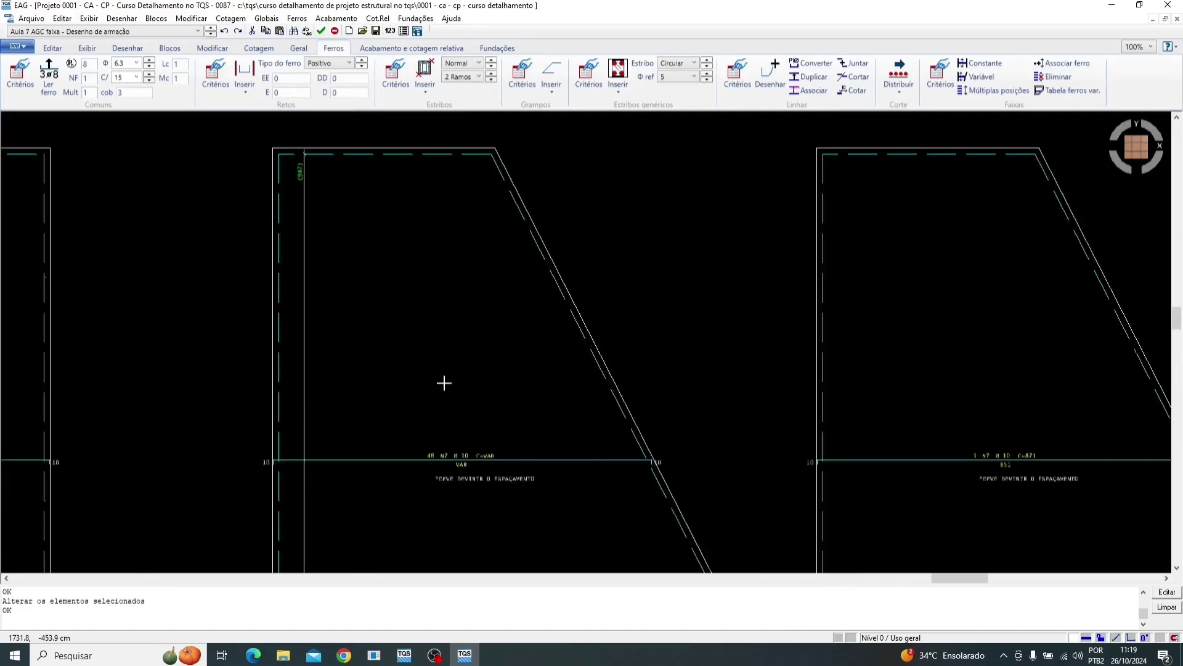
{"action": "scroll", "coordinate": [318, 373], "scroll_direction": "down", "scroll_amount": 2}
{"action": "scroll", "coordinate": [696, 414], "scroll_direction": "up", "scroll_amount": 2}
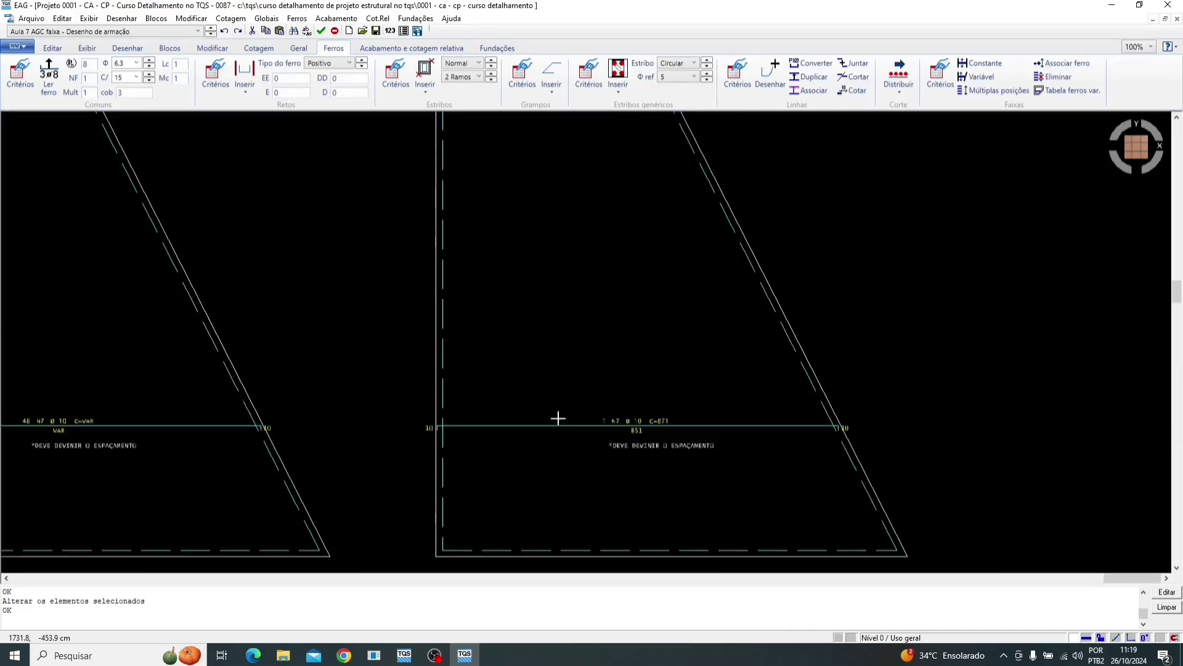
Select the outer contour of example 3.1 to check how its lines are joined, and clear the selection
{"action": "left_click", "coordinate": [436, 368]}
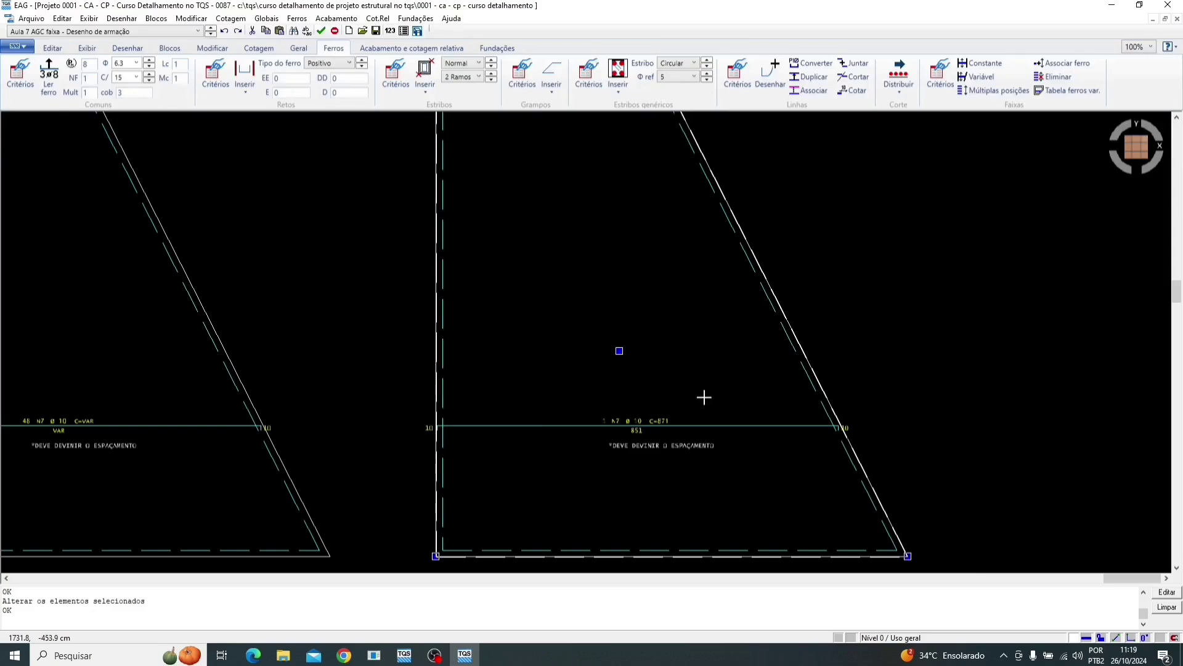
{"action": "scroll", "coordinate": [650, 400], "scroll_direction": "down", "scroll_amount": 2}
{"action": "left_click_drag", "start_coordinate": [809, 369], "coordinate": [783, 330]}
{"action": "scroll", "coordinate": [493, 334], "scroll_direction": "up", "scroll_amount": 2}
{"action": "scroll", "coordinate": [542, 294], "scroll_direction": "down", "scroll_amount": 1}
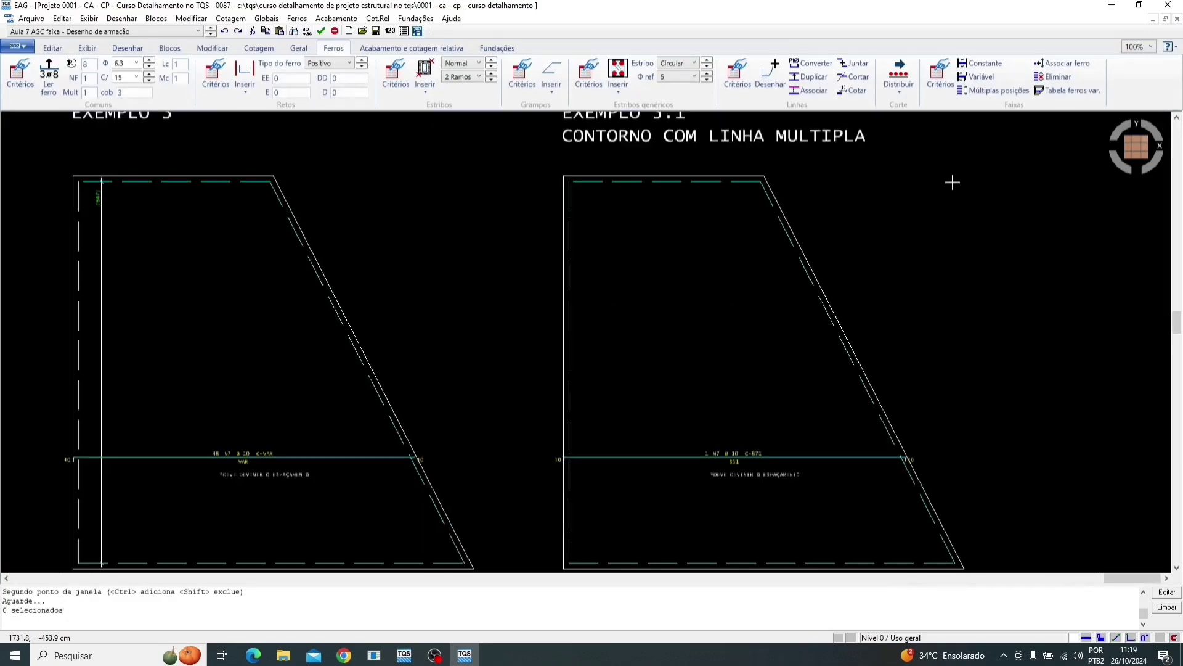
Start a variable distribution strip for the example 3.1 N7 bar from the lower-left to the upper-left inner corner
{"action": "left_click", "coordinate": [974, 82]}
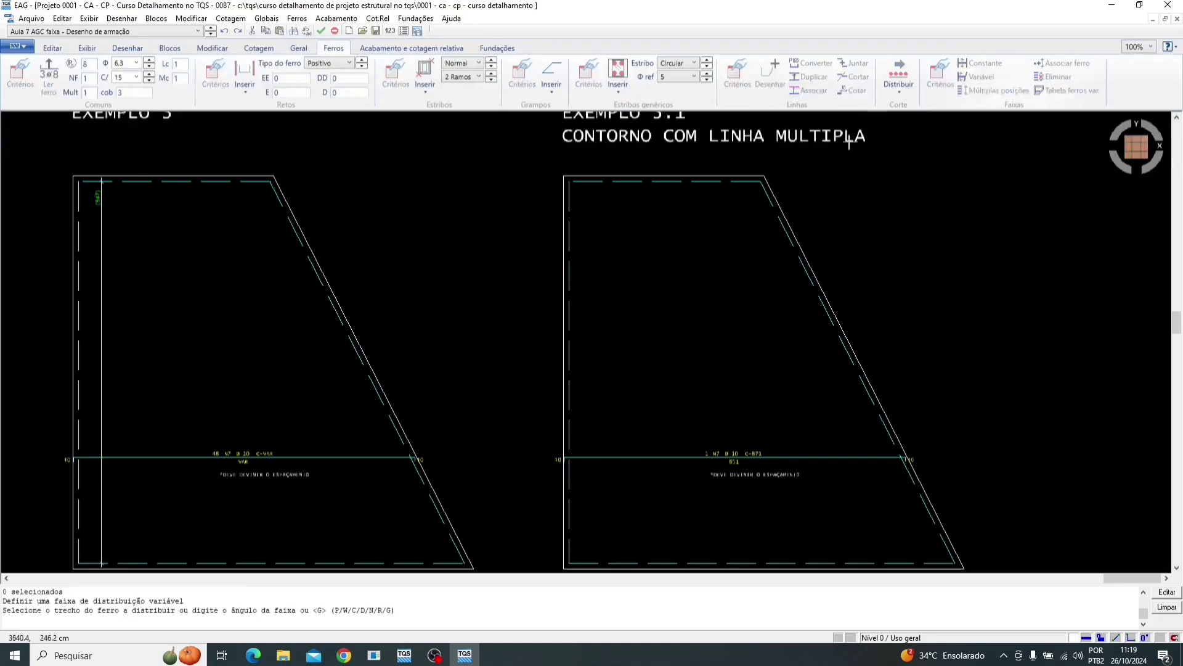
{"action": "scroll", "coordinate": [550, 282], "scroll_direction": "down", "scroll_amount": 3}
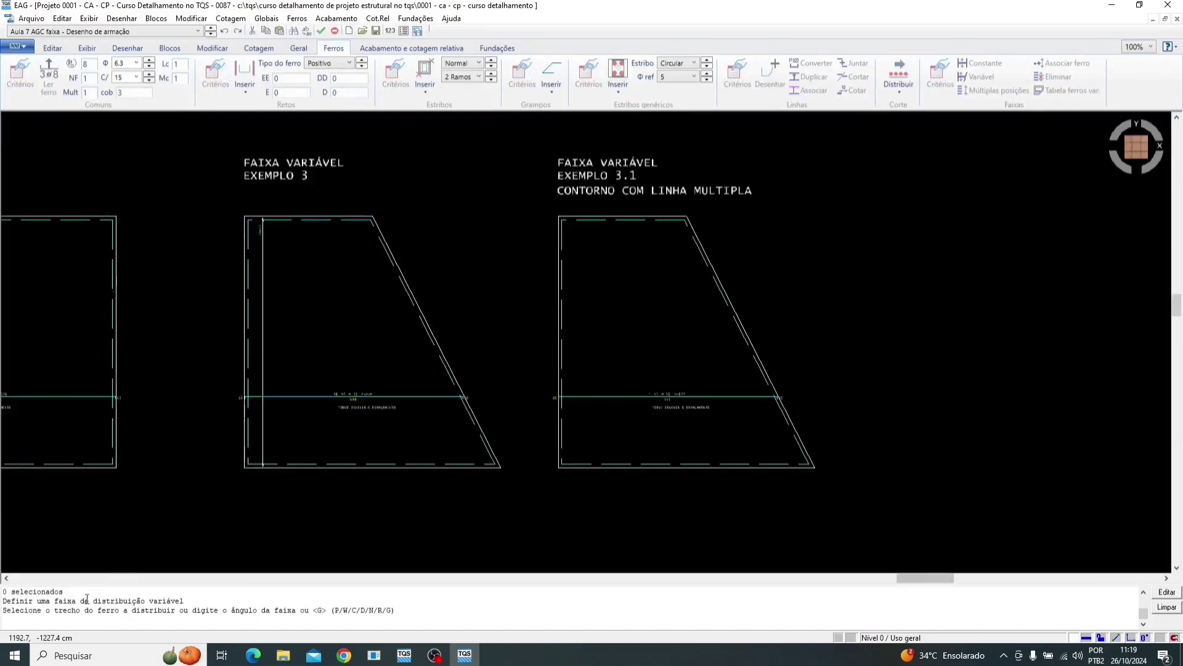
{"action": "scroll", "coordinate": [597, 391], "scroll_direction": "up", "scroll_amount": 4}
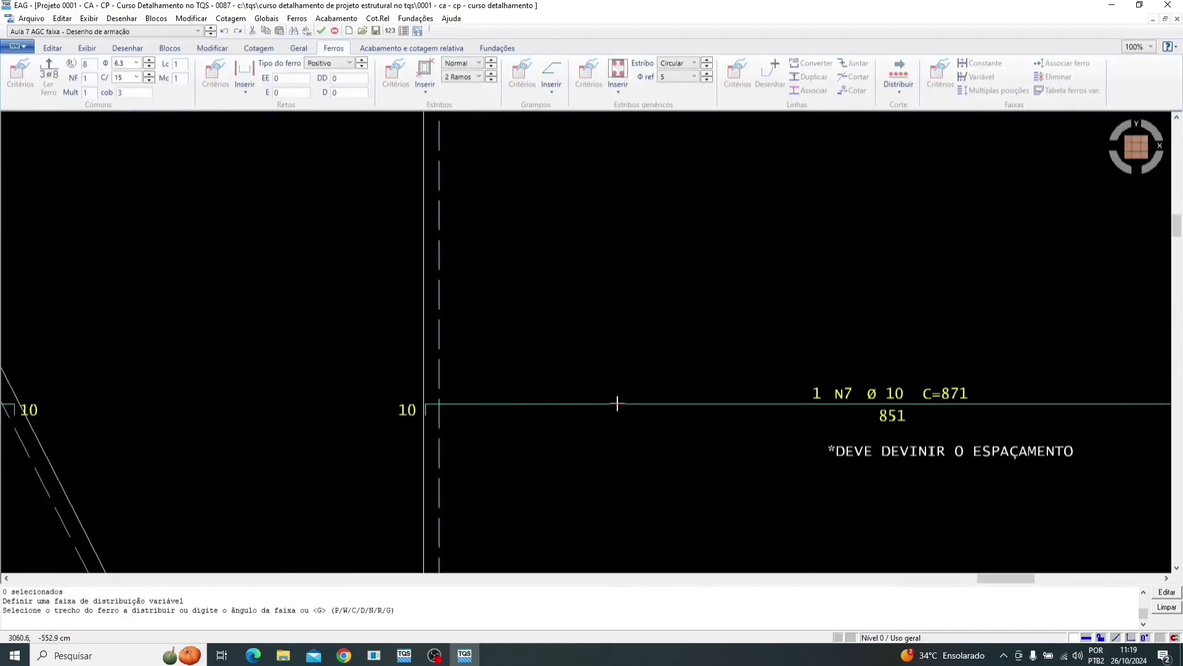
{"action": "left_click", "coordinate": [615, 404]}
{"action": "scroll", "coordinate": [565, 325], "scroll_direction": "down", "scroll_amount": 4}
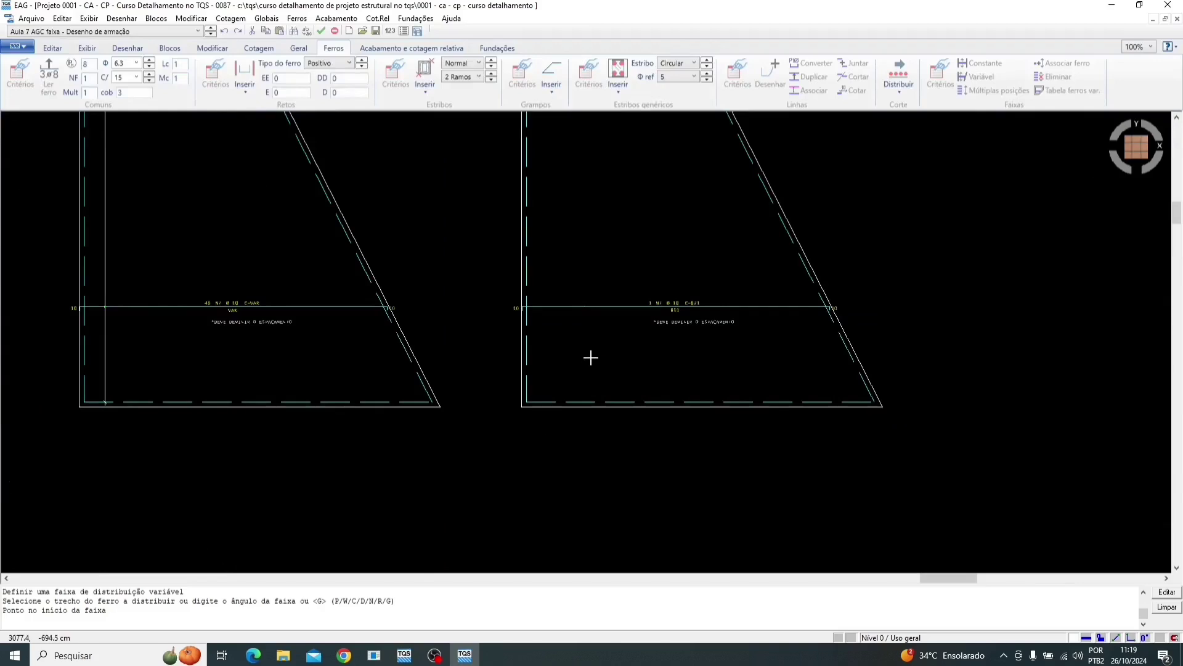
{"action": "scroll", "coordinate": [573, 372], "scroll_direction": "up", "scroll_amount": 2}
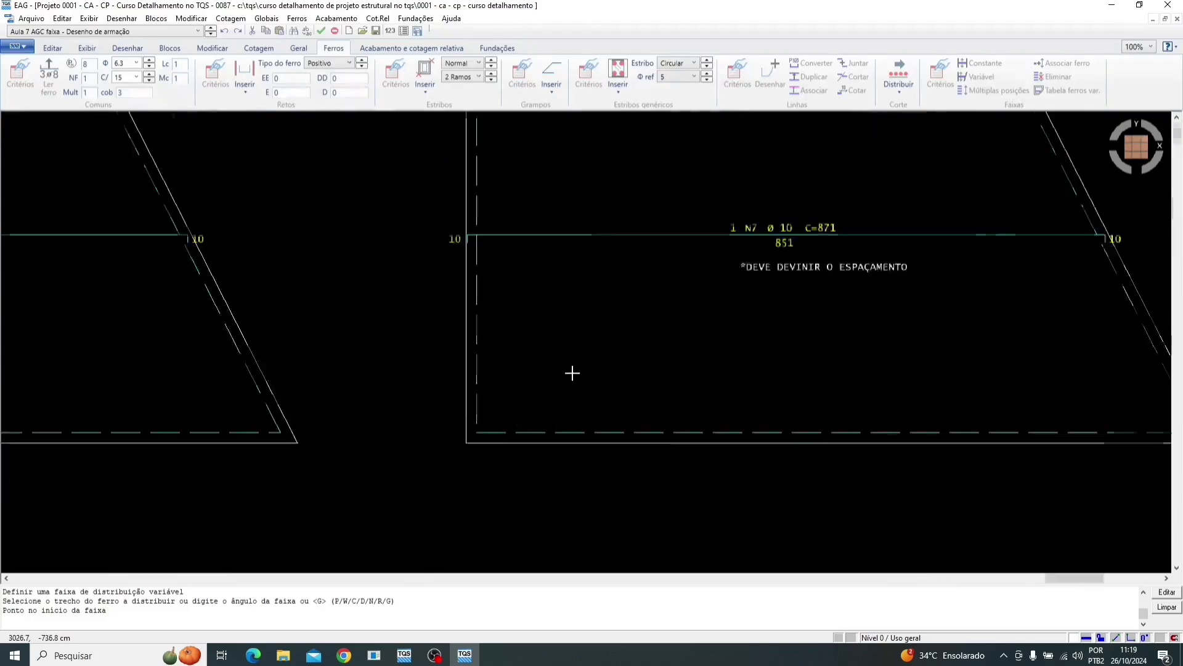
{"action": "left_click", "coordinate": [477, 429]}
{"action": "scroll", "coordinate": [477, 440], "scroll_direction": "down", "scroll_amount": 3}
{"action": "scroll", "coordinate": [478, 284], "scroll_direction": "up", "scroll_amount": 3}
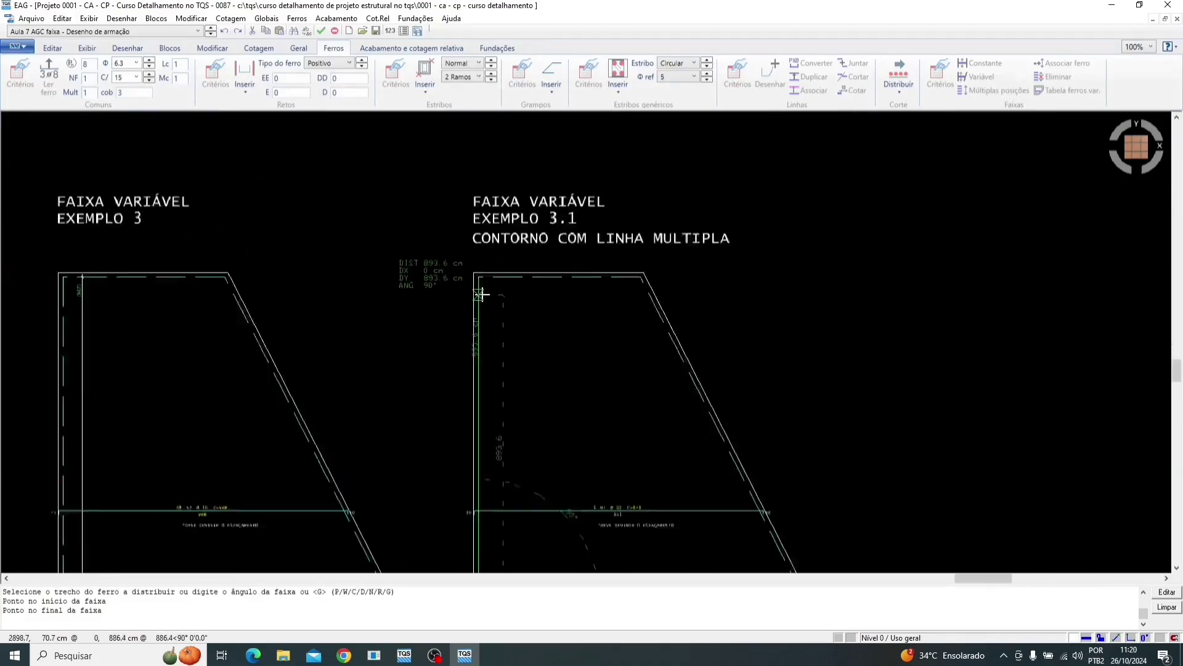
{"action": "left_click", "coordinate": [478, 273]}
Try to use the multiple-line outline of example 3.1 as the strip's contour element, and cancel the strip
{"action": "scroll", "coordinate": [528, 309], "scroll_direction": "down", "scroll_amount": 3}
{"action": "scroll", "coordinate": [502, 343], "scroll_direction": "up", "scroll_amount": 5}
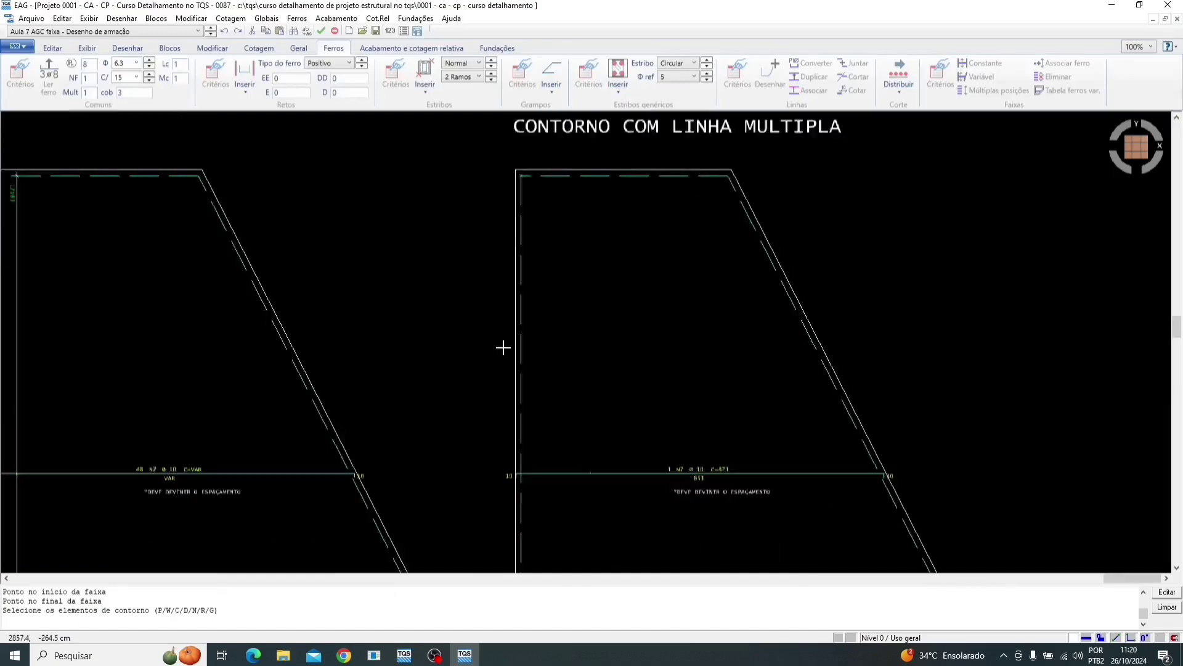
{"action": "left_click", "coordinate": [519, 333]}
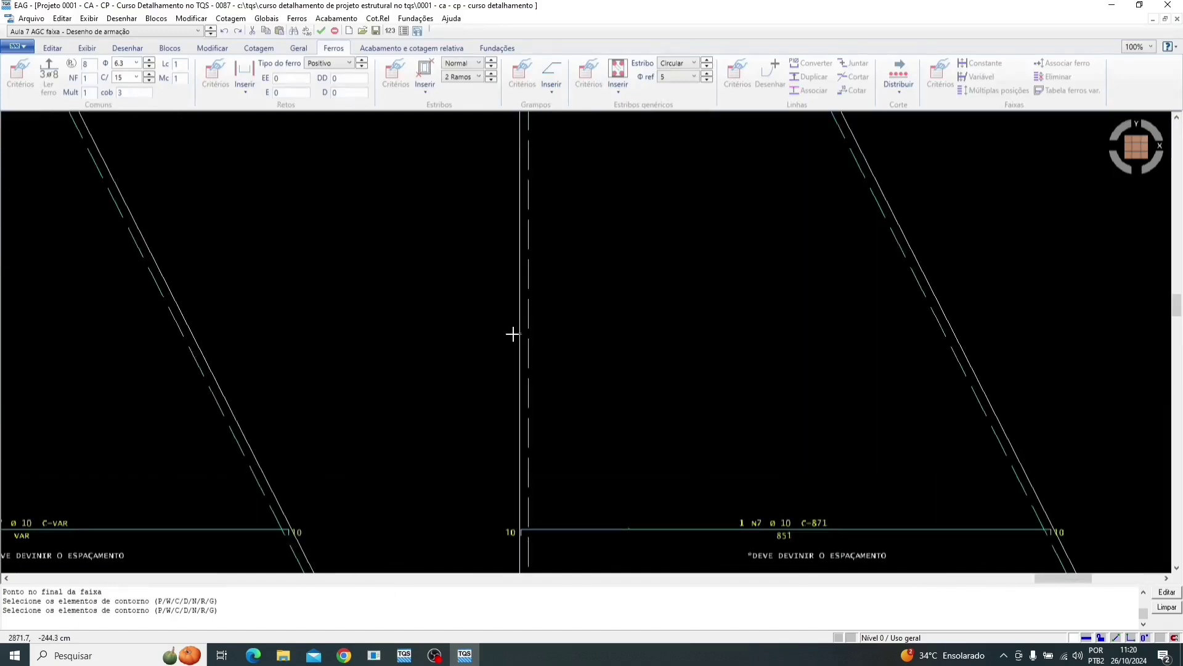
{"action": "scroll", "coordinate": [515, 334], "scroll_direction": "down", "scroll_amount": 5}
{"action": "scroll", "coordinate": [512, 333], "scroll_direction": "up", "scroll_amount": 4}
{"action": "key", "text": "Escape"}
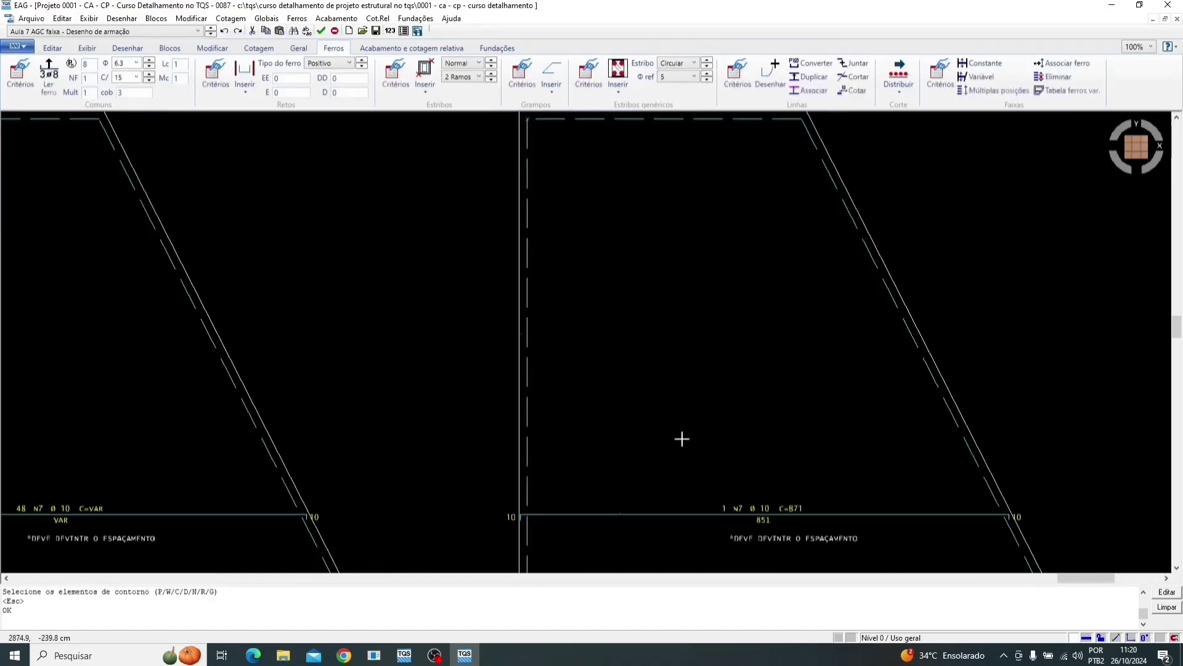
Set the spacing of the example 3.1 N7 bar to 20 cm
{"action": "double_click", "coordinate": [759, 504]}
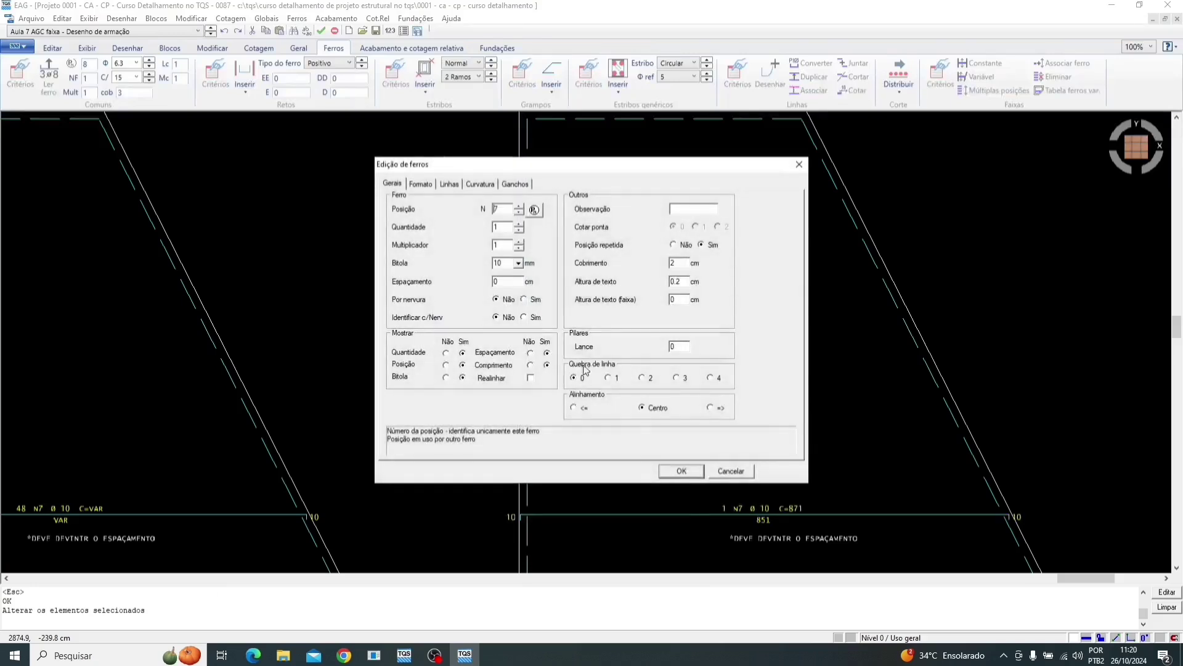
{"action": "double_click", "coordinate": [515, 283]}
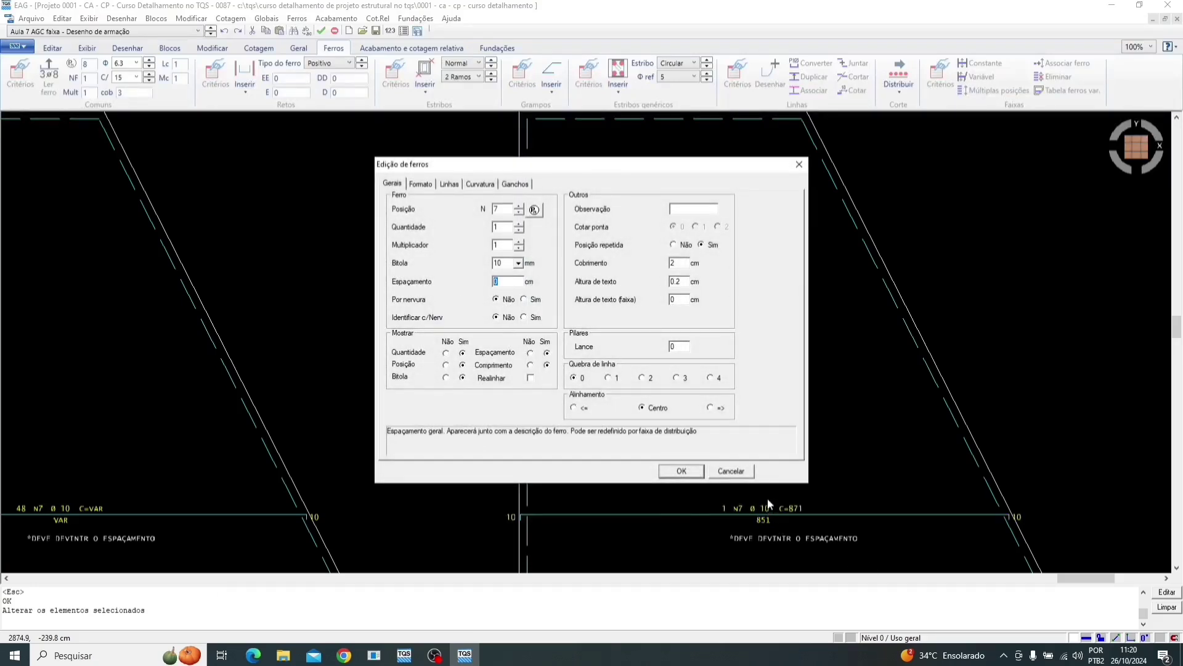
{"action": "type", "text": "20"}
{"action": "left_click", "coordinate": [684, 470]}
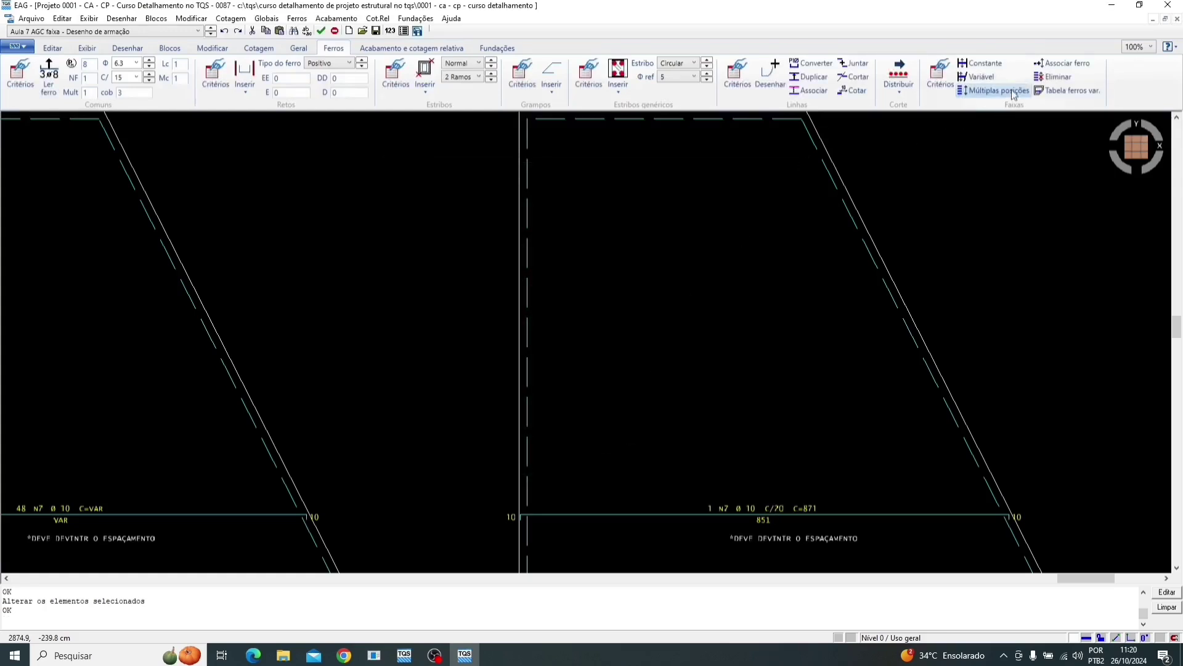
Start a variable distribution strip for the example 3.1 N7 bar, running from the lower-left inner corner to the upper-left inner corner
{"action": "left_click", "coordinate": [972, 79]}
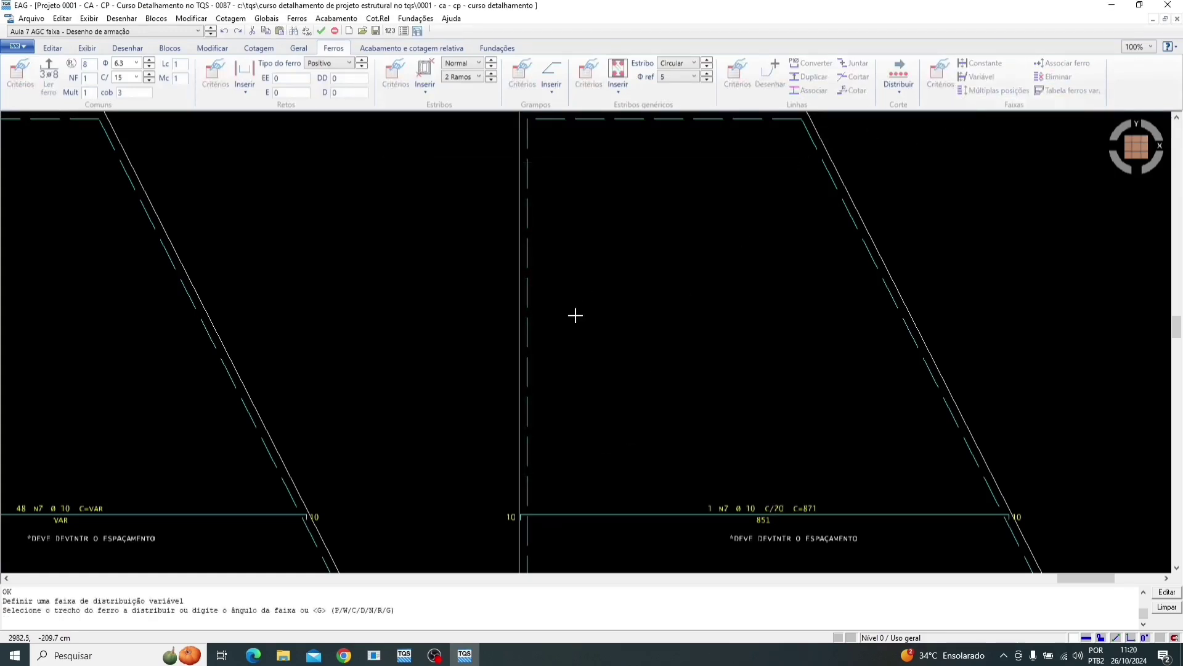
{"action": "scroll", "coordinate": [560, 449], "scroll_direction": "down", "scroll_amount": 3}
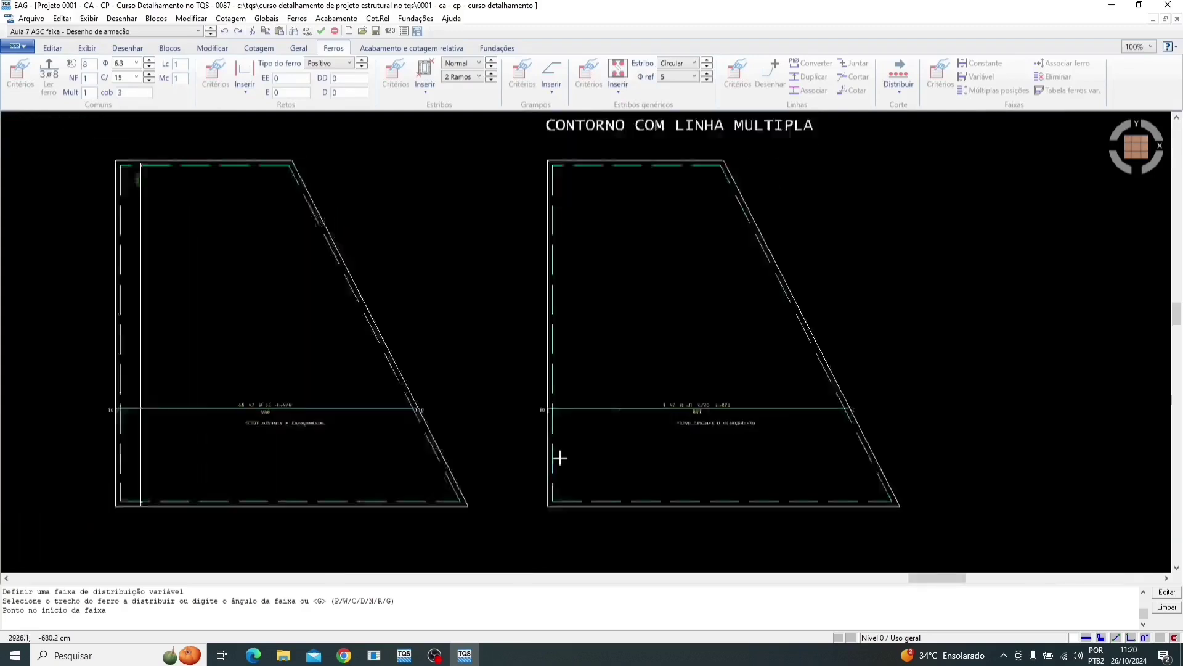
{"action": "scroll", "coordinate": [560, 454], "scroll_direction": "up", "scroll_amount": 3}
{"action": "left_click", "coordinate": [546, 520]}
{"action": "scroll", "coordinate": [546, 519], "scroll_direction": "down", "scroll_amount": 3}
{"action": "scroll", "coordinate": [553, 348], "scroll_direction": "up", "scroll_amount": 4}
{"action": "left_click", "coordinate": [552, 343]}
{"action": "scroll", "coordinate": [530, 262], "scroll_direction": "down", "scroll_amount": 3}
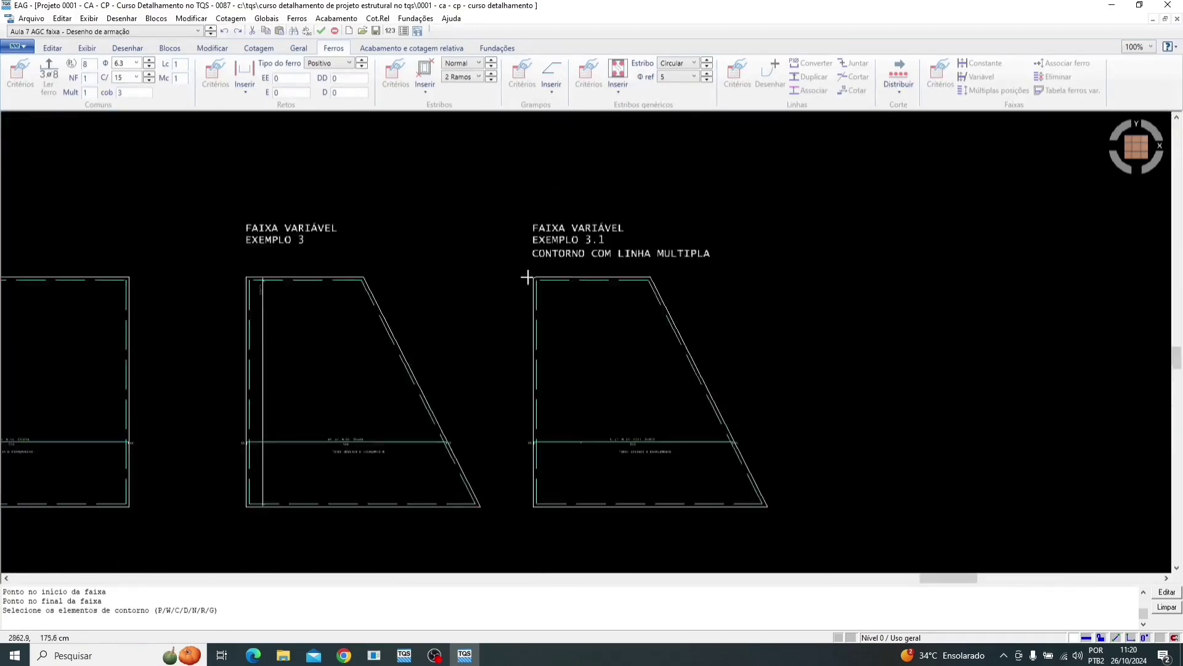
Use the multiple-line outline of example 3.1 as the strip's contour and place the strip's dimension line just inside the left edge
{"action": "scroll", "coordinate": [535, 371], "scroll_direction": "up", "scroll_amount": 2}
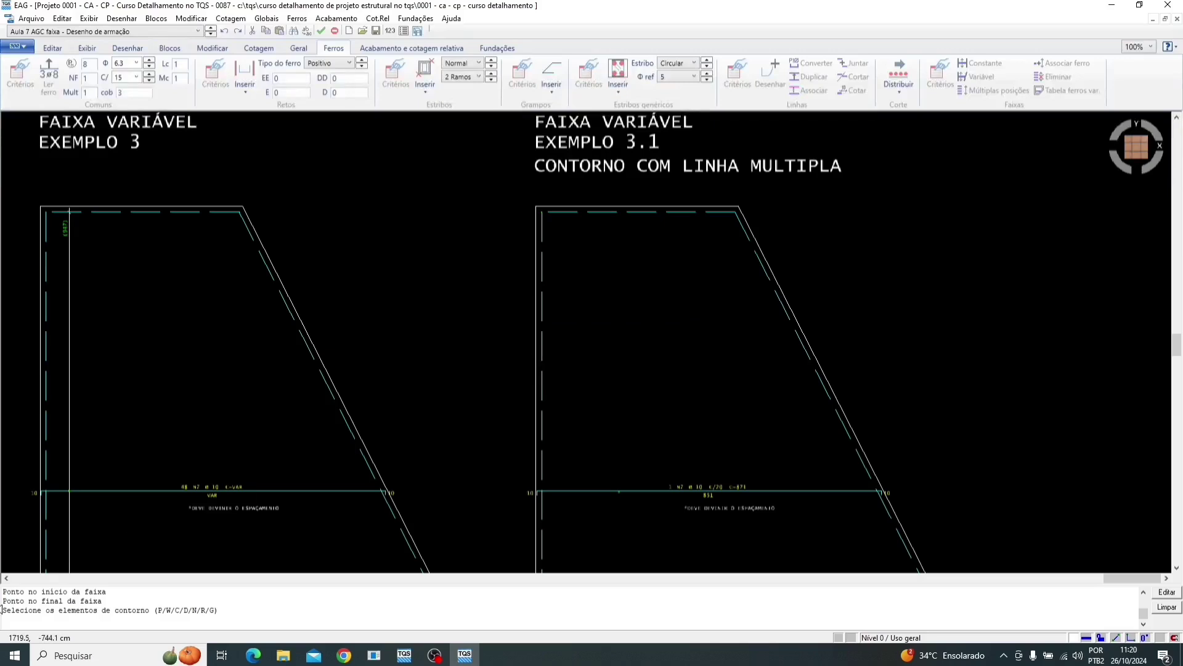
{"action": "left_click", "coordinate": [535, 378]}
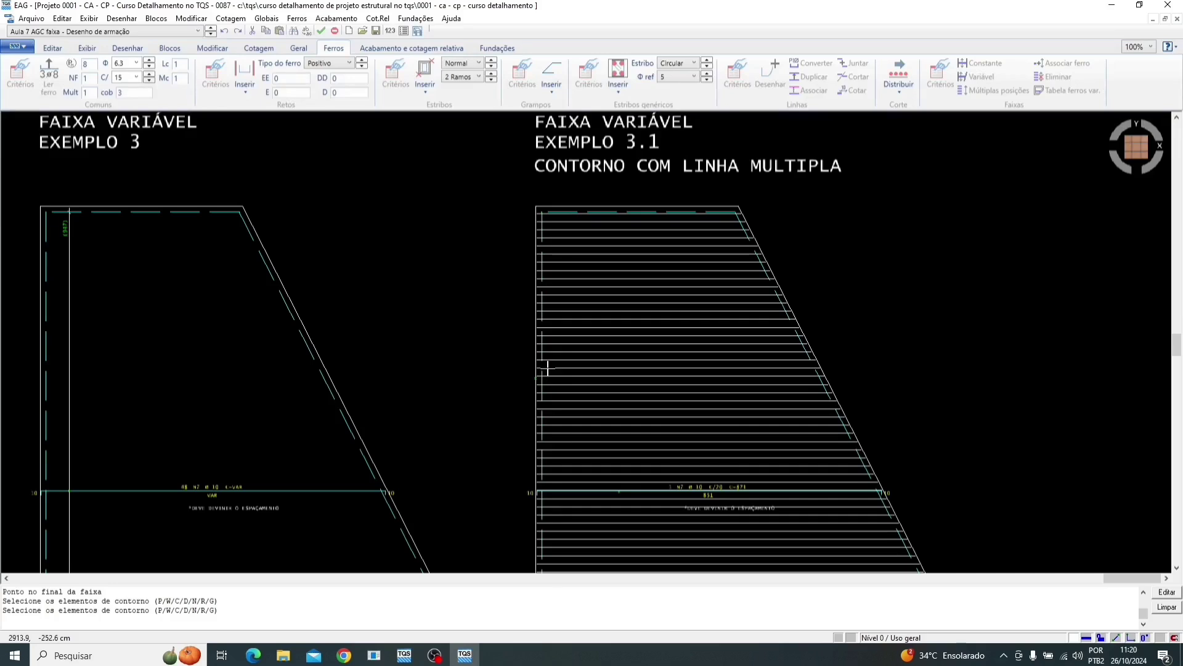
{"action": "scroll", "coordinate": [617, 315], "scroll_direction": "down", "scroll_amount": 3}
{"action": "scroll", "coordinate": [618, 377], "scroll_direction": "up", "scroll_amount": 5}
{"action": "scroll", "coordinate": [627, 406], "scroll_direction": "up", "scroll_amount": 2}
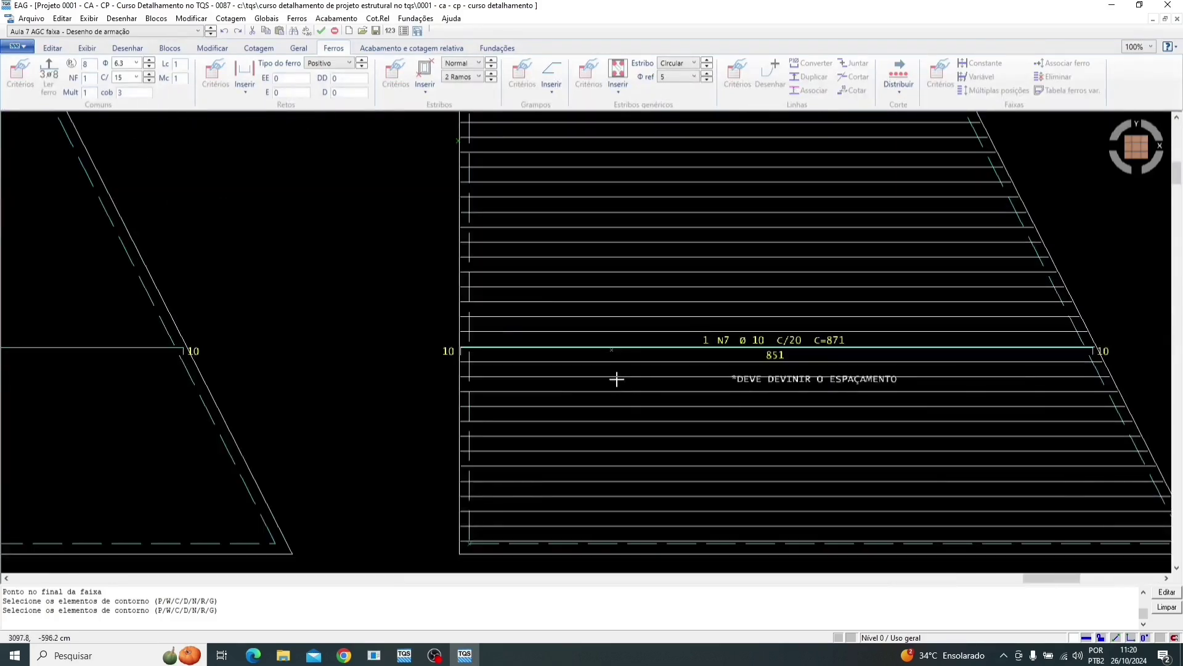
{"action": "scroll", "coordinate": [618, 379], "scroll_direction": "down", "scroll_amount": 4}
{"action": "scroll", "coordinate": [607, 402], "scroll_direction": "down", "scroll_amount": 1}
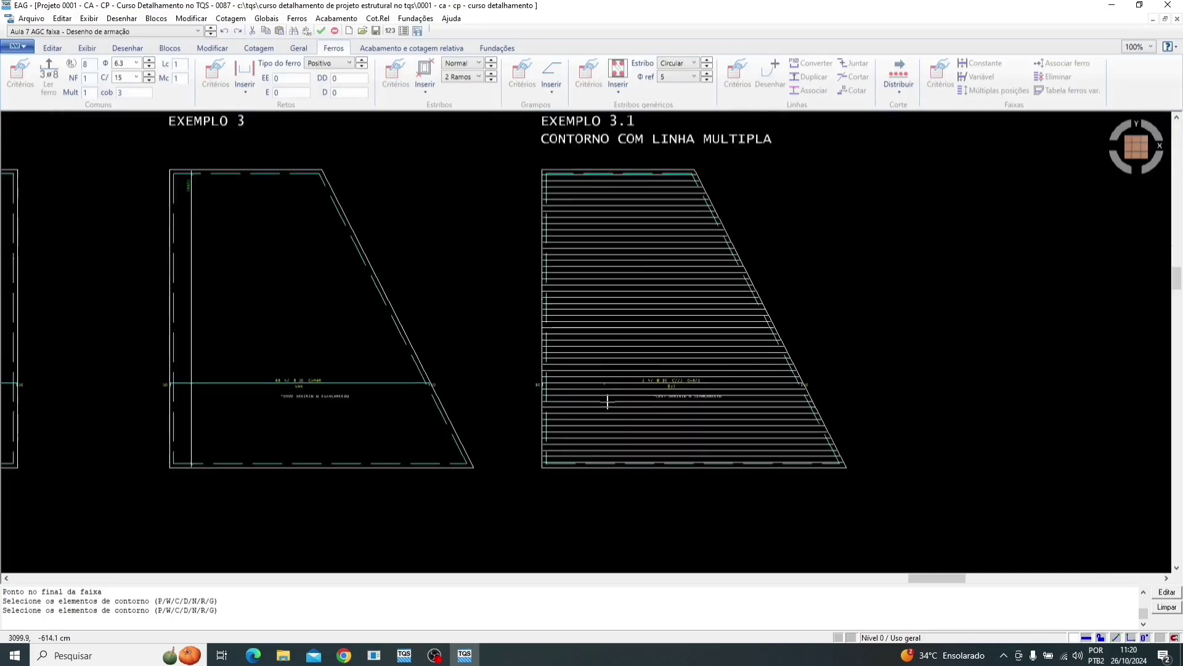
{"action": "scroll", "coordinate": [627, 211], "scroll_direction": "up", "scroll_amount": 3}
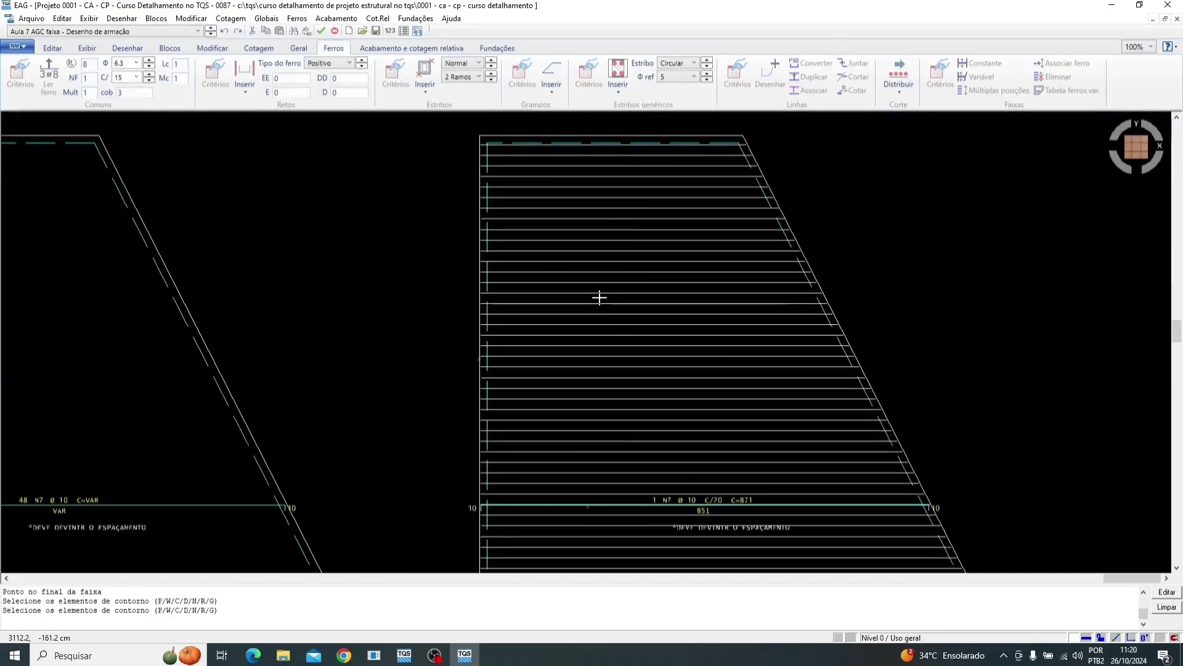
{"action": "key", "text": "Return"}
{"action": "scroll", "coordinate": [577, 296], "scroll_direction": "down", "scroll_amount": 3}
{"action": "left_click", "coordinate": [535, 286]}
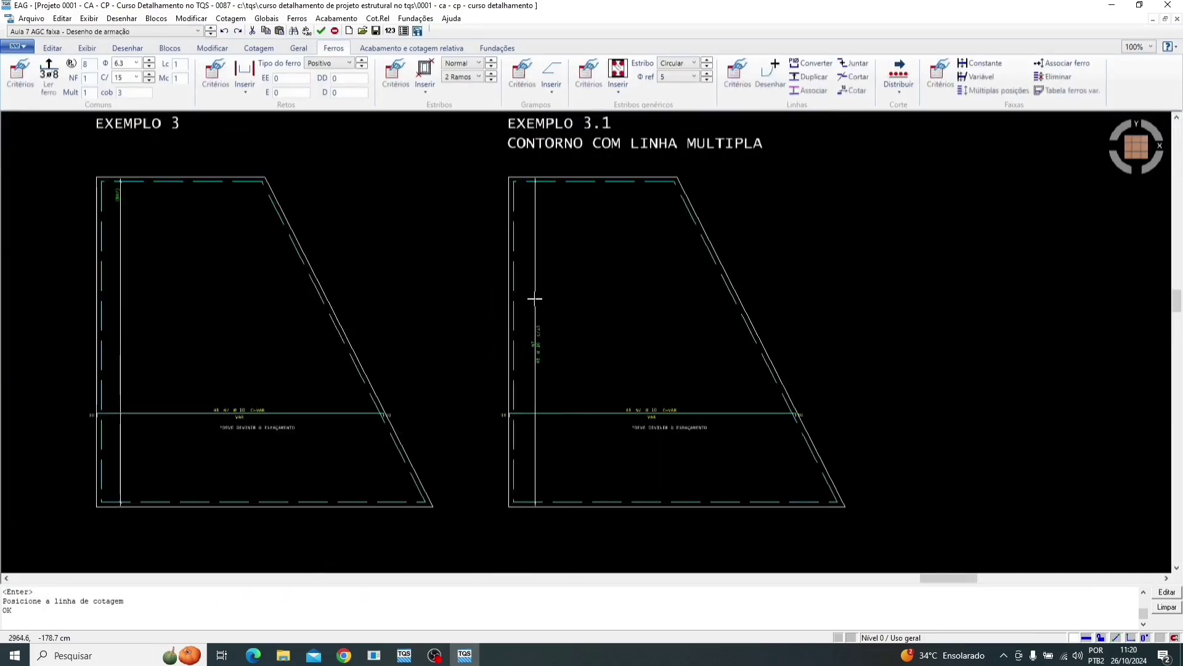
Apply the typical slab options to the example 3.1 strip and set its dimension line tick to Traço
{"action": "scroll", "coordinate": [539, 320], "scroll_direction": "up", "scroll_amount": 4}
{"action": "scroll", "coordinate": [527, 399], "scroll_direction": "up", "scroll_amount": 2}
{"action": "left_click", "coordinate": [518, 403]}
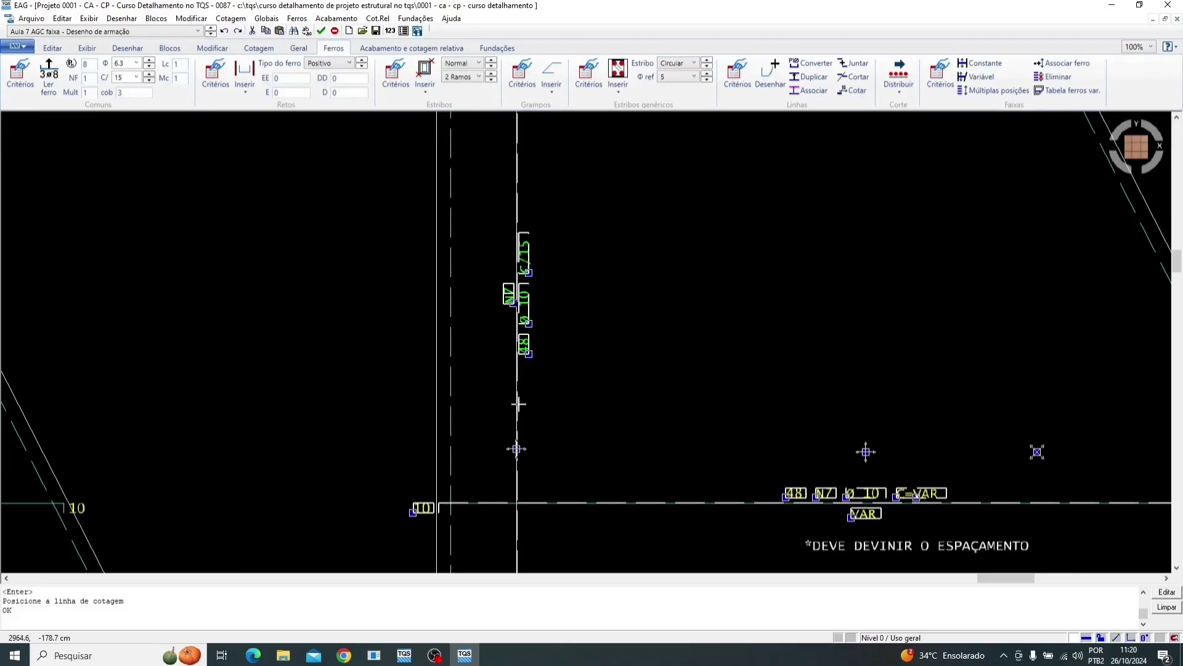
{"action": "double_click", "coordinate": [519, 403]}
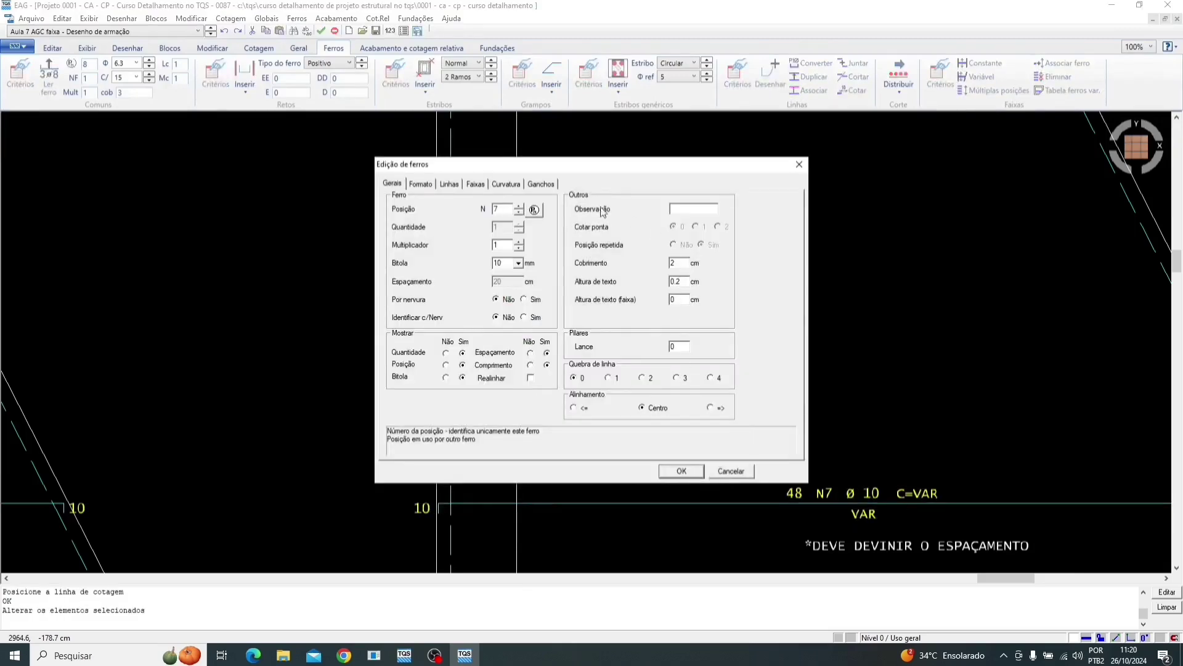
{"action": "left_click", "coordinate": [475, 185]}
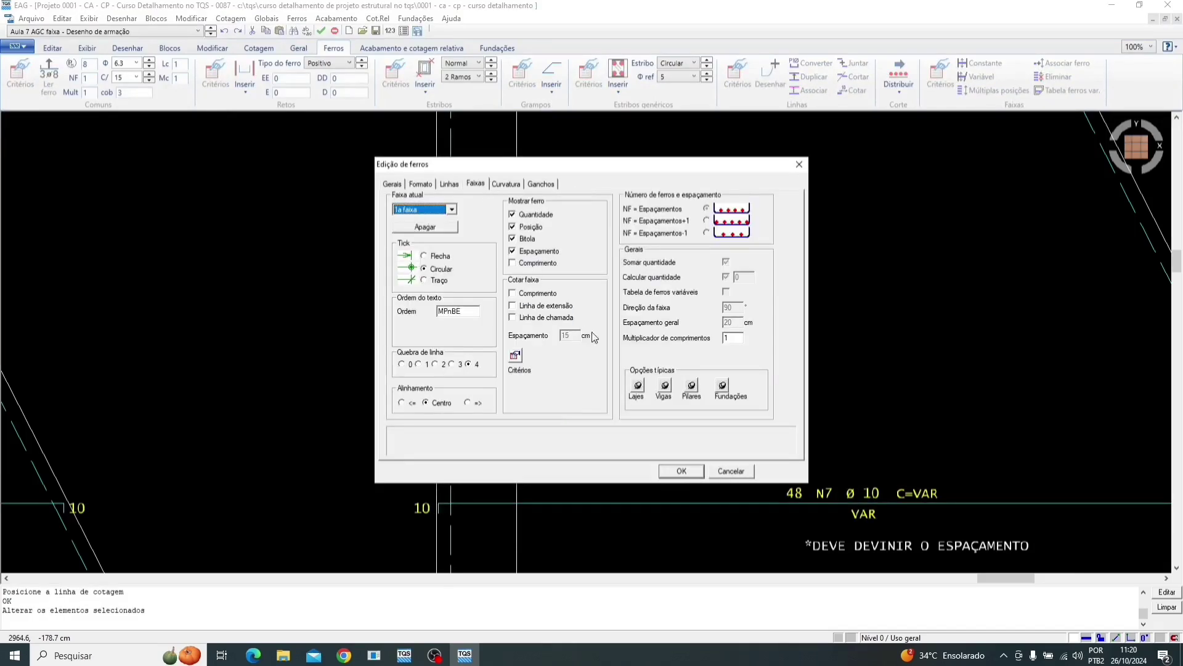
{"action": "left_click", "coordinate": [639, 388]}
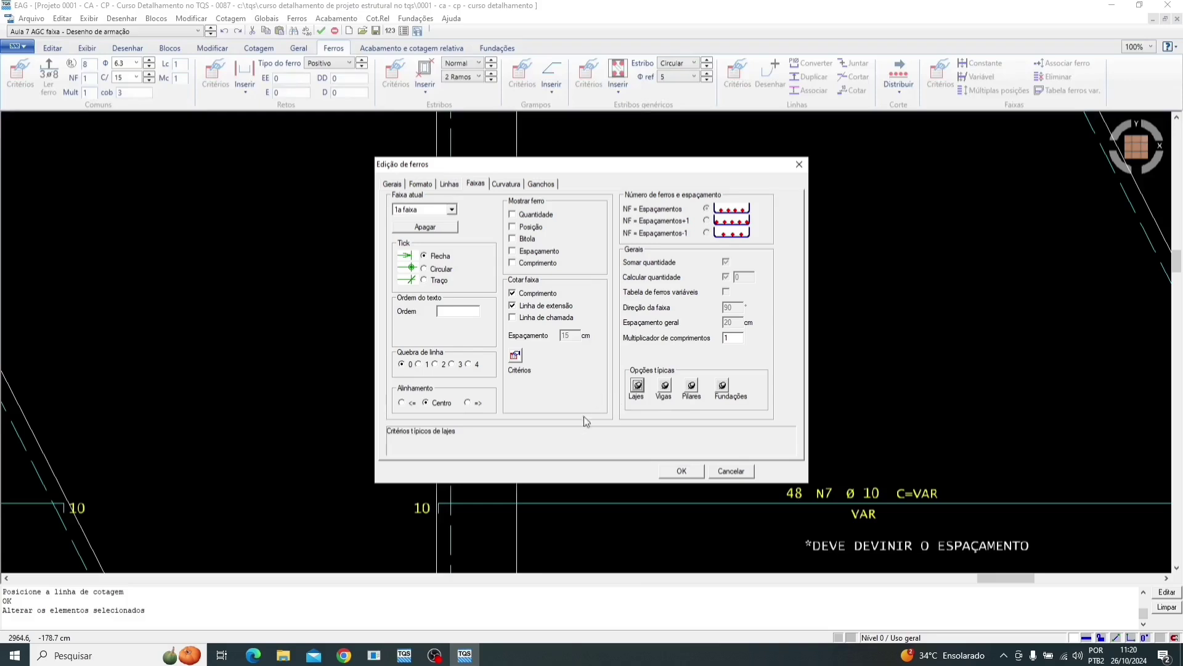
{"action": "left_click", "coordinate": [424, 281]}
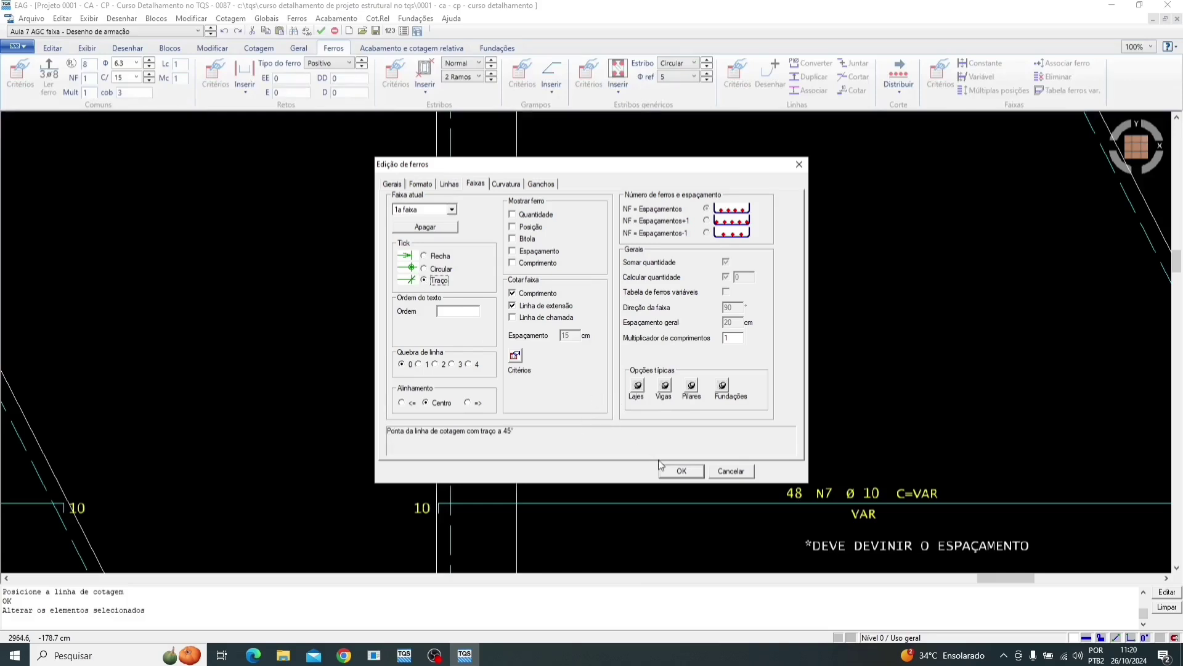
{"action": "left_click", "coordinate": [674, 473]}
Examine the four distribution strip examples across the whole drawing
{"action": "scroll", "coordinate": [510, 353], "scroll_direction": "down", "scroll_amount": 3}
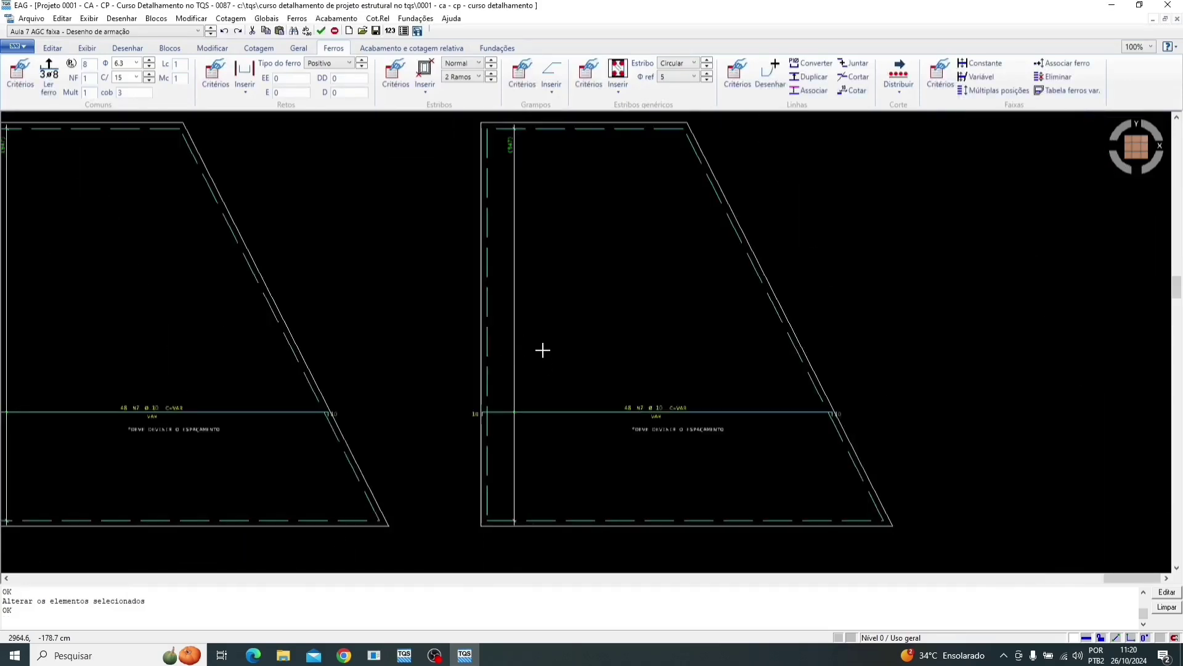
{"action": "scroll", "coordinate": [541, 330], "scroll_direction": "down", "scroll_amount": 1}
{"action": "key", "text": "F8"}
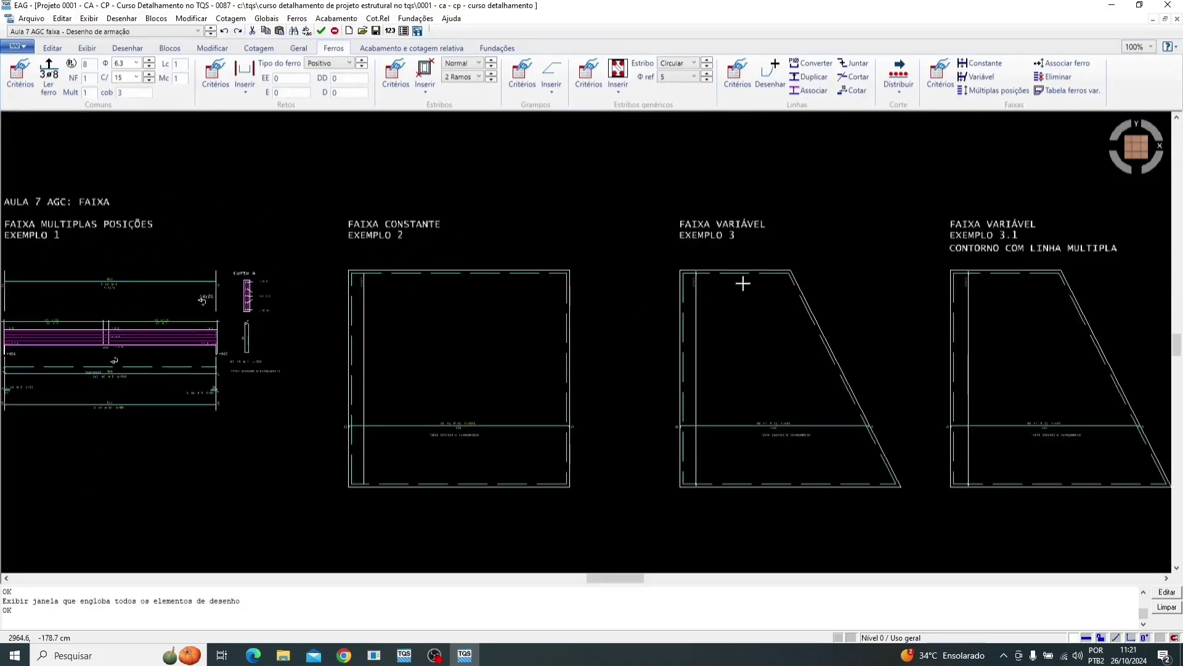
{"action": "scroll", "coordinate": [554, 284], "scroll_direction": "down", "scroll_amount": 2}
{"action": "scroll", "coordinate": [758, 282], "scroll_direction": "up", "scroll_amount": 2}
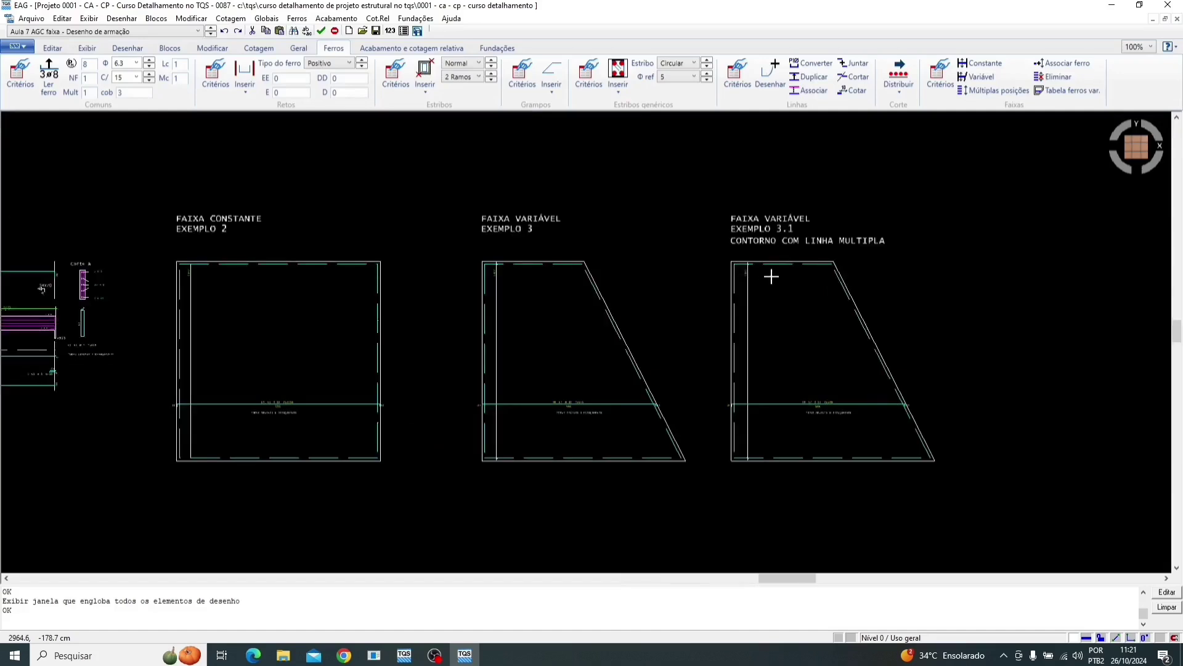
{"action": "scroll", "coordinate": [818, 345], "scroll_direction": "up", "scroll_amount": 1}
{"action": "scroll", "coordinate": [808, 330], "scroll_direction": "down", "scroll_amount": 2}
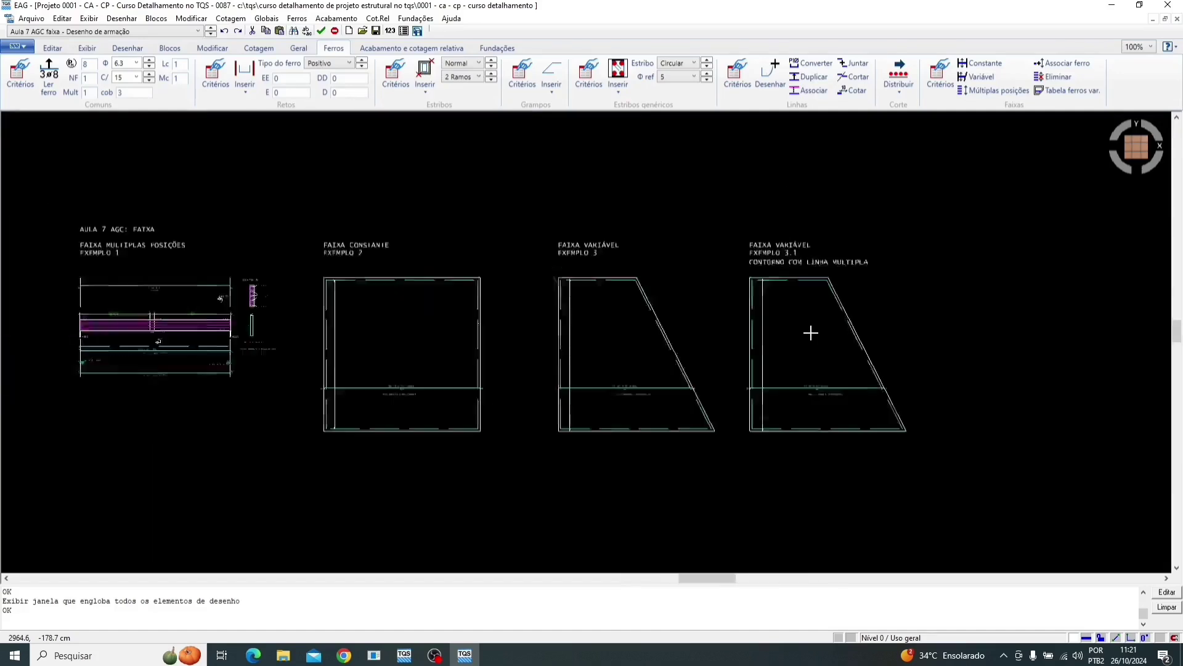
{"action": "scroll", "coordinate": [378, 290], "scroll_direction": "up", "scroll_amount": 1}
{"action": "scroll", "coordinate": [331, 301], "scroll_direction": "up", "scroll_amount": 1}
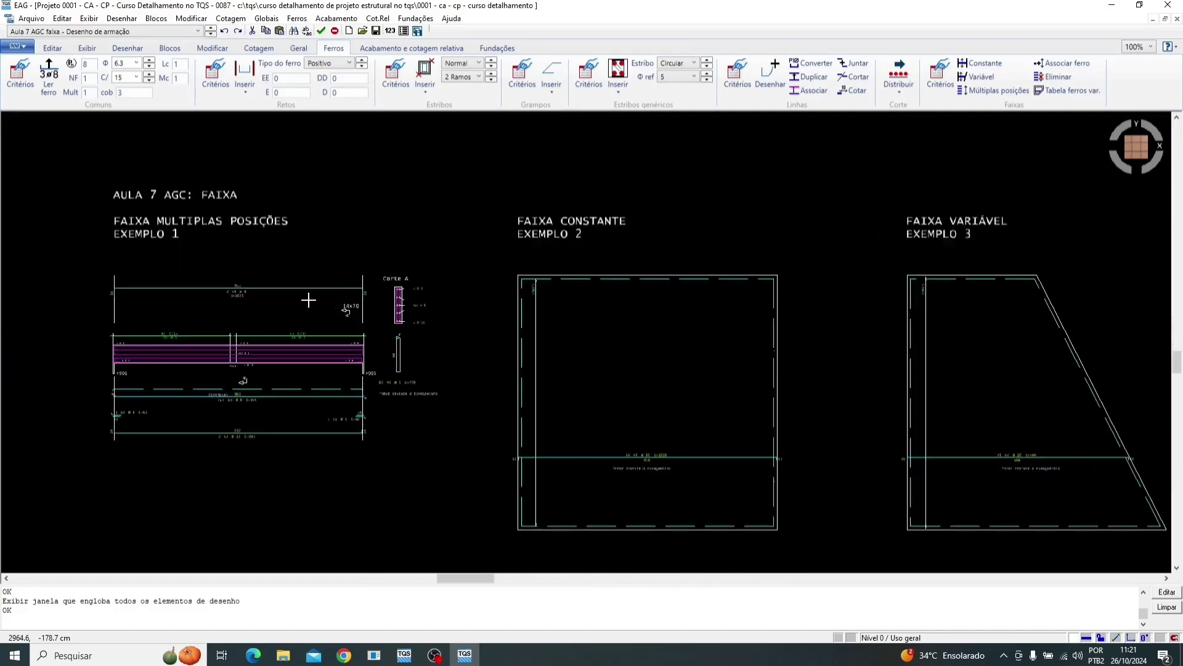
Renumber and compact the rebar positions in the drawing
{"action": "left_click", "coordinate": [393, 49]}
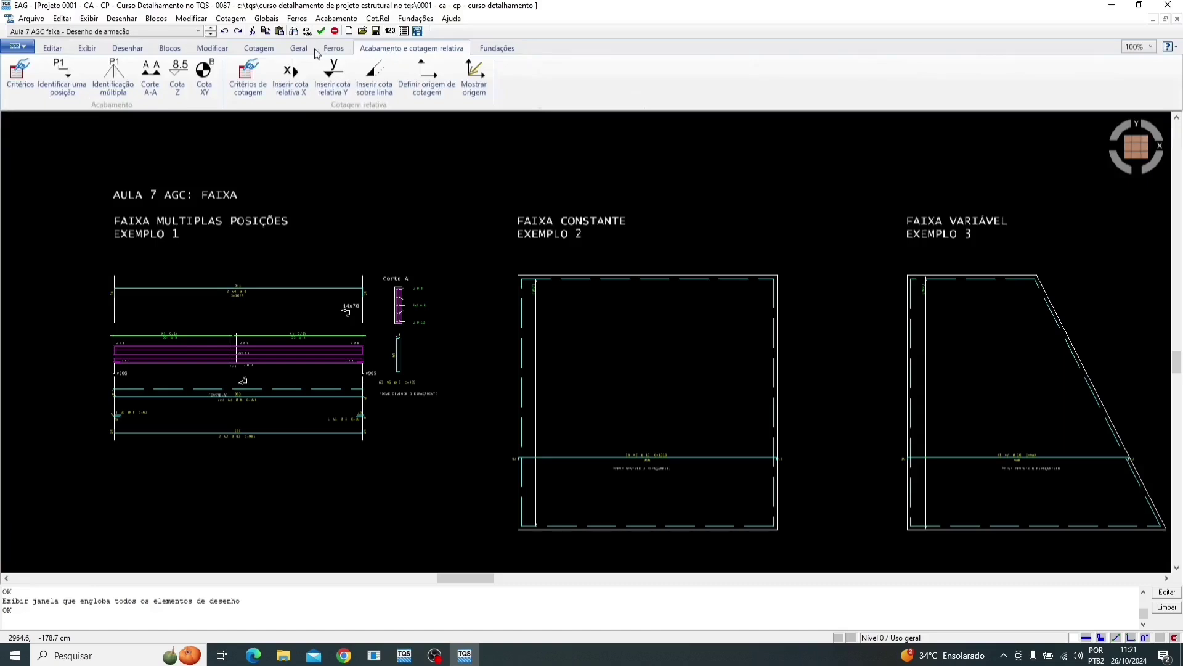
{"action": "left_click", "coordinate": [299, 49]}
{"action": "left_click", "coordinate": [416, 94]}
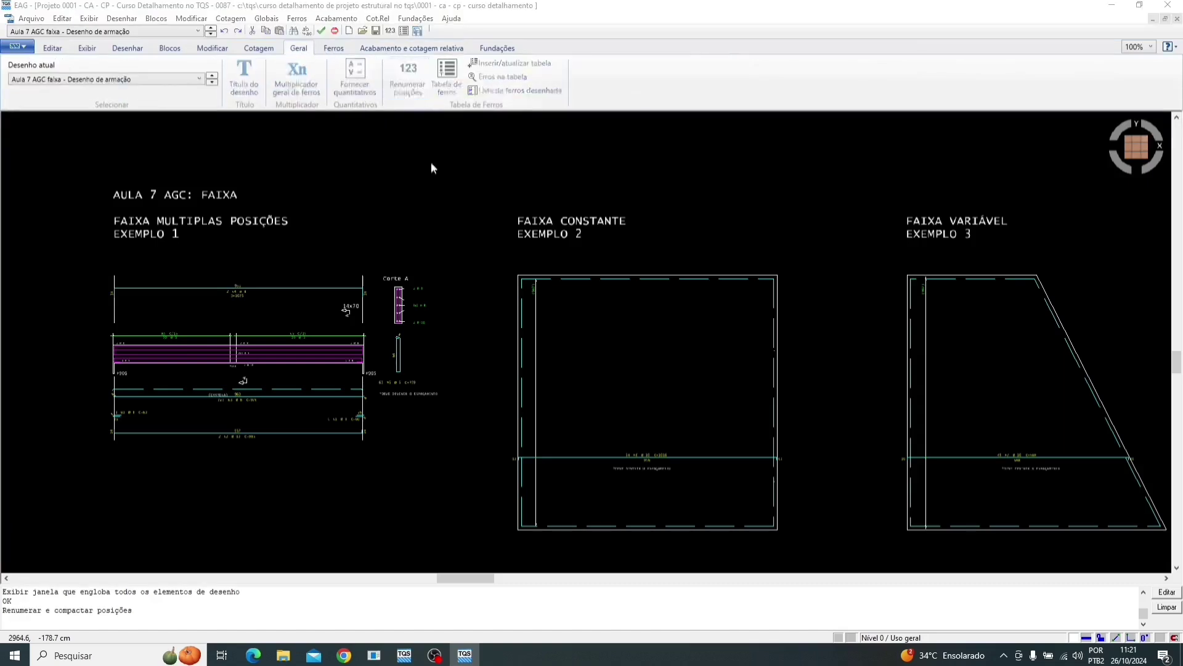
{"action": "left_click", "coordinate": [605, 366]}
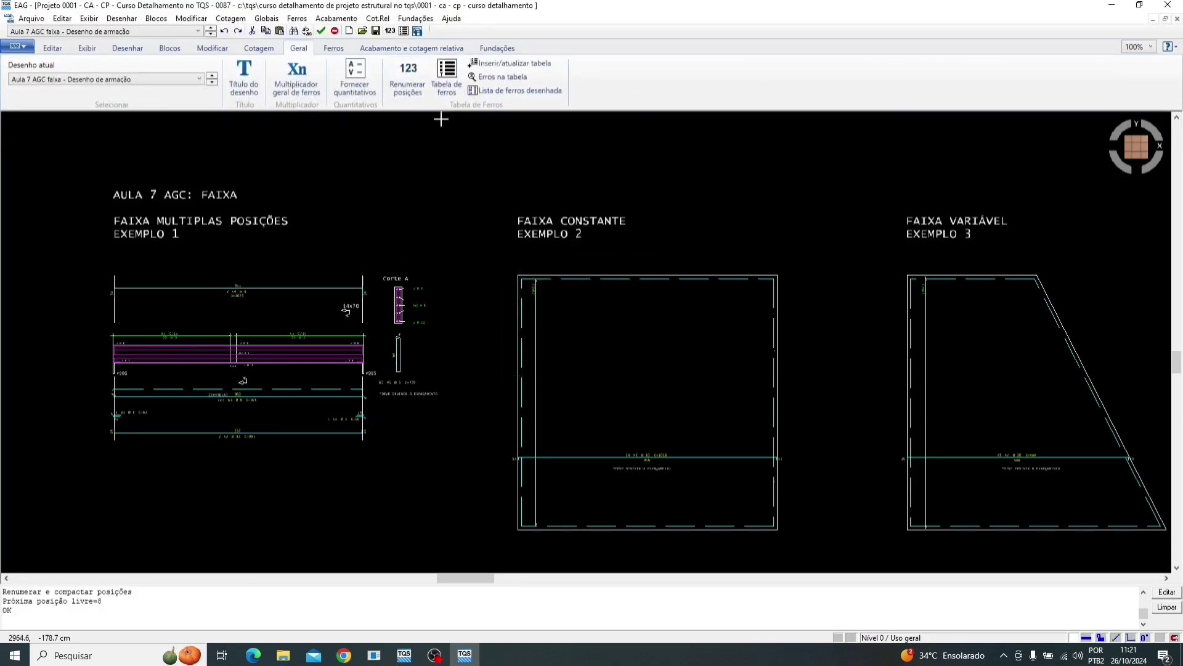
Generate the rebar table listing, check the row for position 7 and close the listing
{"action": "left_click", "coordinate": [445, 87]}
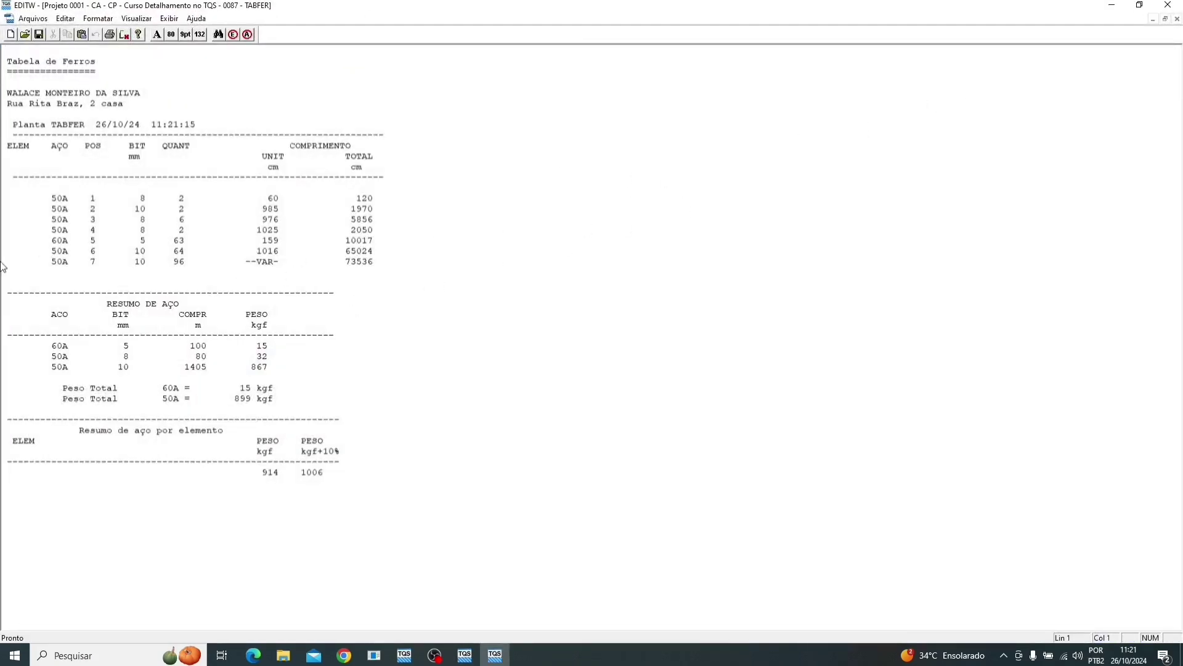
{"action": "left_click_drag", "start_coordinate": [51, 263], "coordinate": [331, 262]}
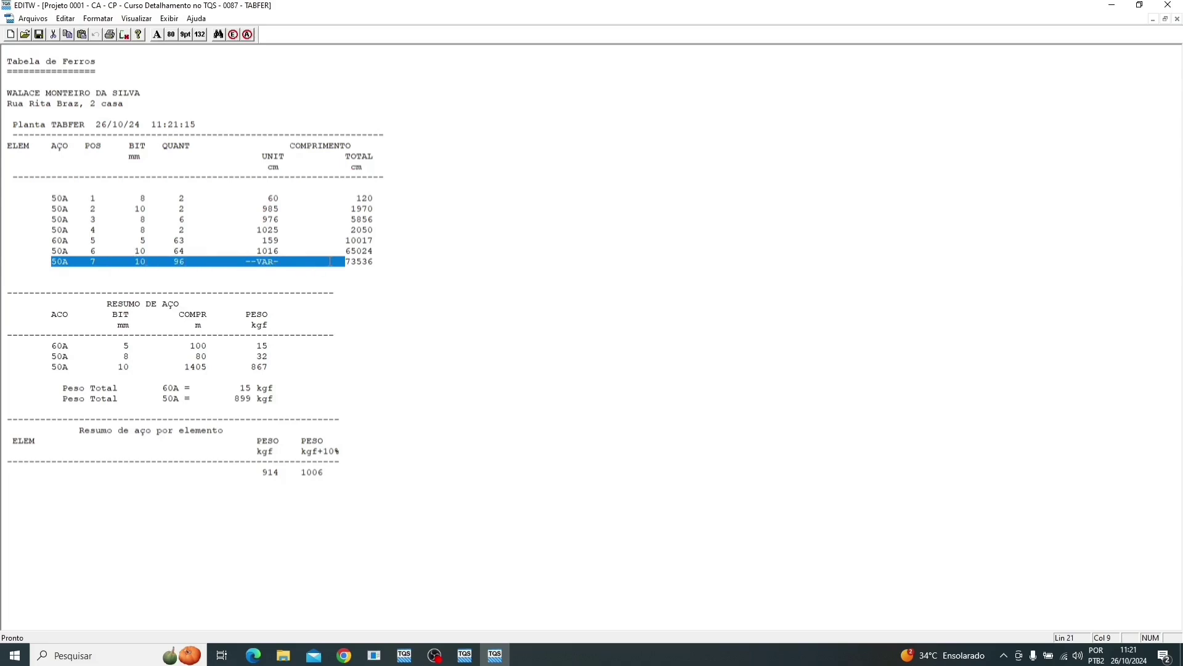
{"action": "left_click", "coordinate": [1168, 5]}
{"action": "scroll", "coordinate": [854, 418], "scroll_direction": "up", "scroll_amount": 10}
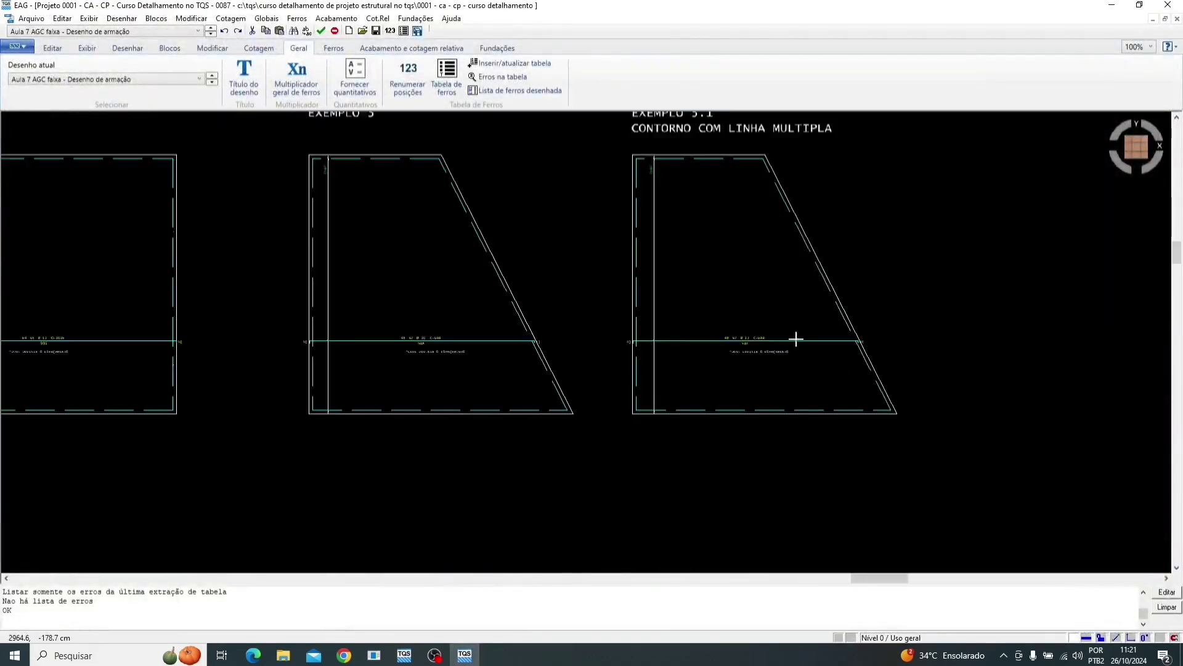
{"action": "scroll", "coordinate": [910, 361], "scroll_direction": "down", "scroll_amount": 3}
{"action": "scroll", "coordinate": [262, 367], "scroll_direction": "up", "scroll_amount": 3}
{"action": "scroll", "coordinate": [378, 349], "scroll_direction": "up", "scroll_amount": 2}
{"action": "scroll", "coordinate": [491, 382], "scroll_direction": "down", "scroll_amount": 5}
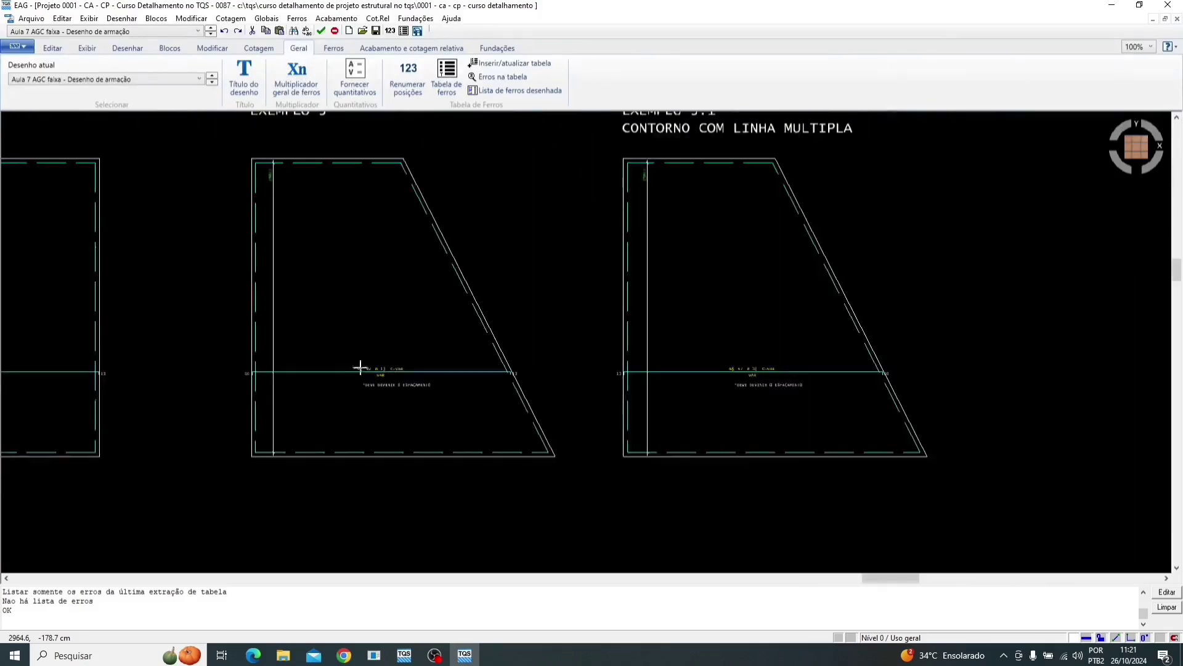
Insert the rebar table into the drawing below example 1 and check its position 7 row
{"action": "left_click", "coordinate": [512, 63]}
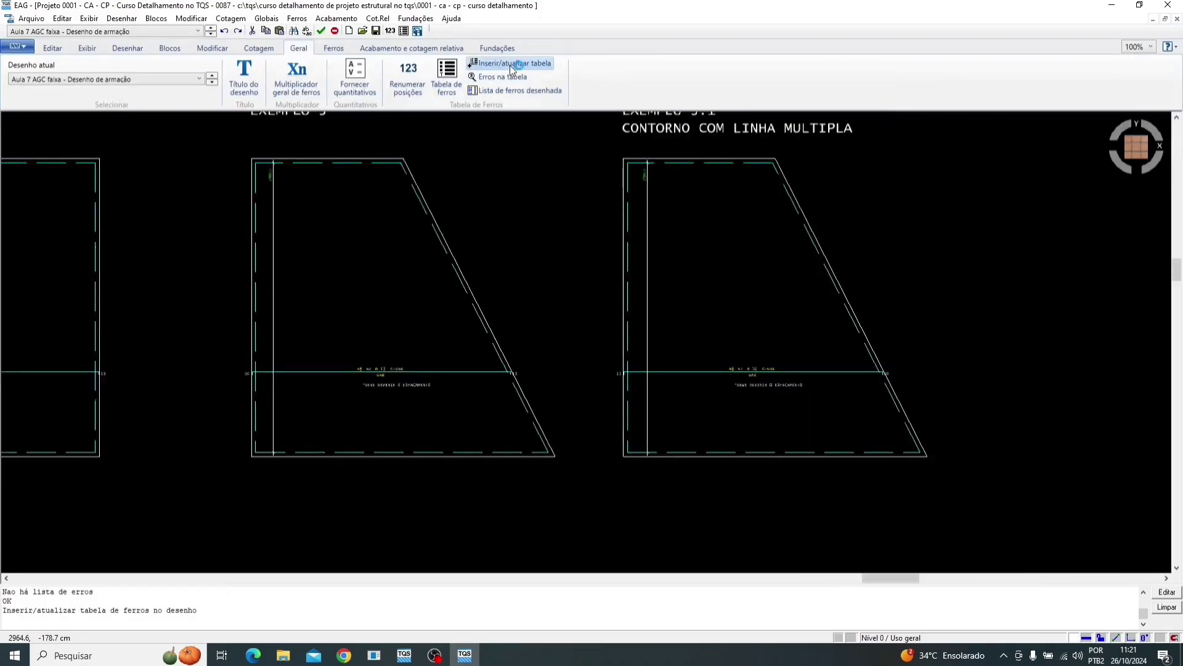
{"action": "scroll", "coordinate": [419, 147], "scroll_direction": "down", "scroll_amount": 4}
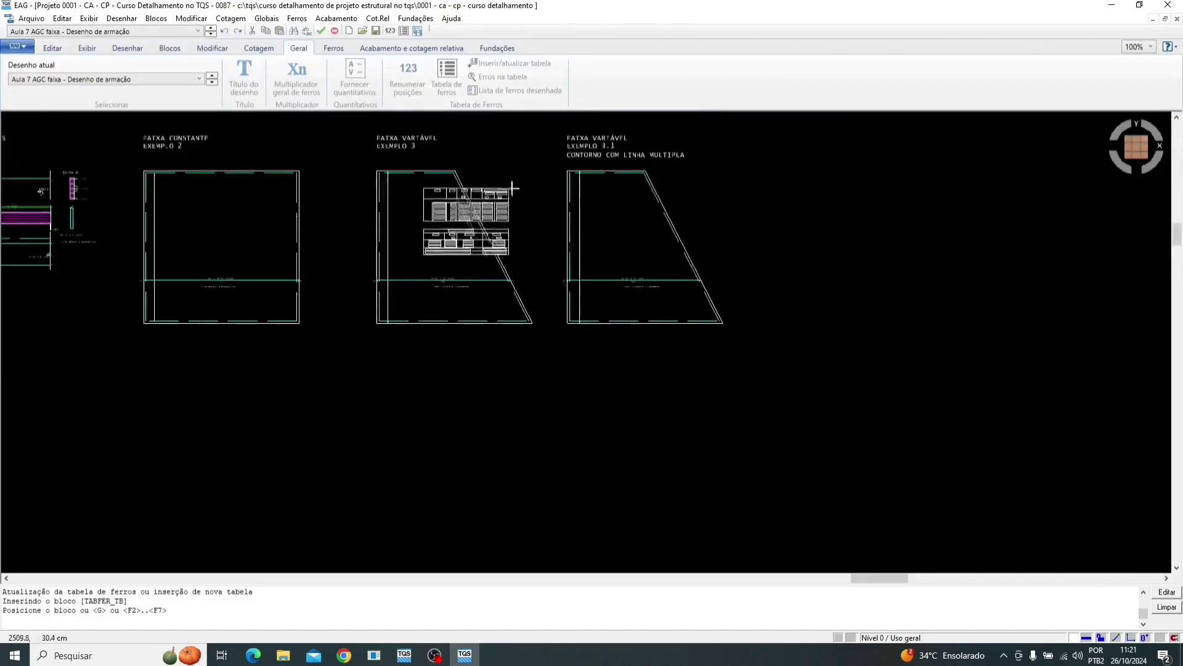
{"action": "scroll", "coordinate": [461, 193], "scroll_direction": "up", "scroll_amount": 2}
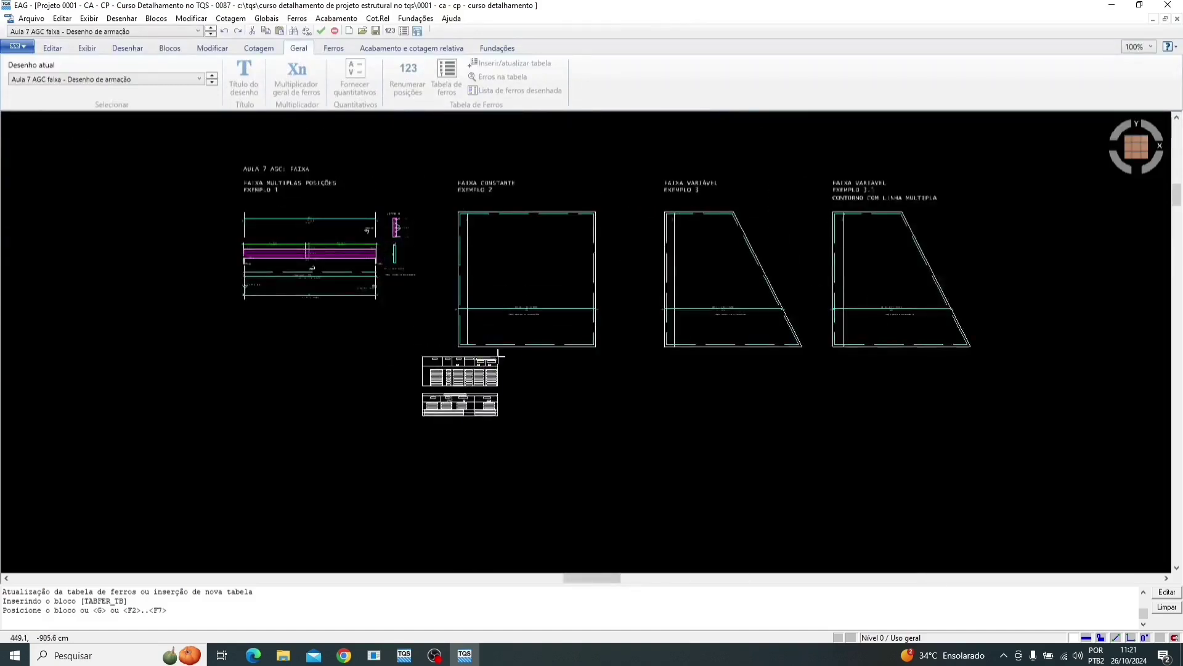
{"action": "left_click", "coordinate": [329, 316]}
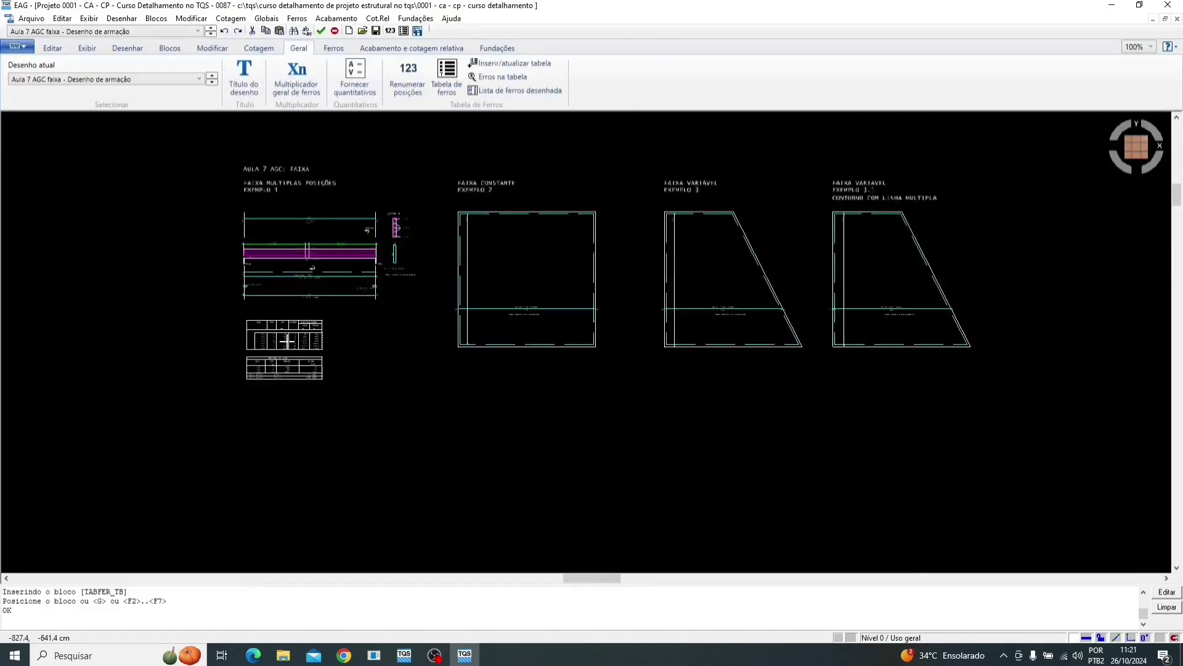
{"action": "scroll", "coordinate": [255, 350], "scroll_direction": "up", "scroll_amount": 4}
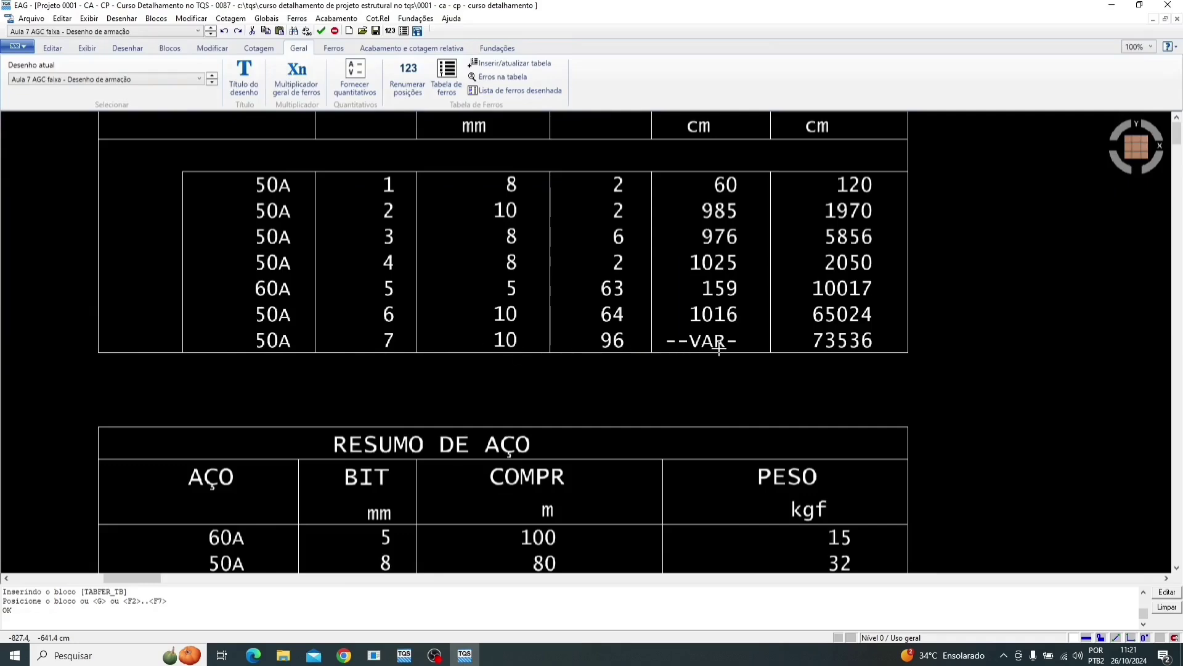
{"action": "scroll", "coordinate": [408, 342], "scroll_direction": "down", "scroll_amount": 2}
{"action": "scroll", "coordinate": [407, 342], "scroll_direction": "up", "scroll_amount": 3}
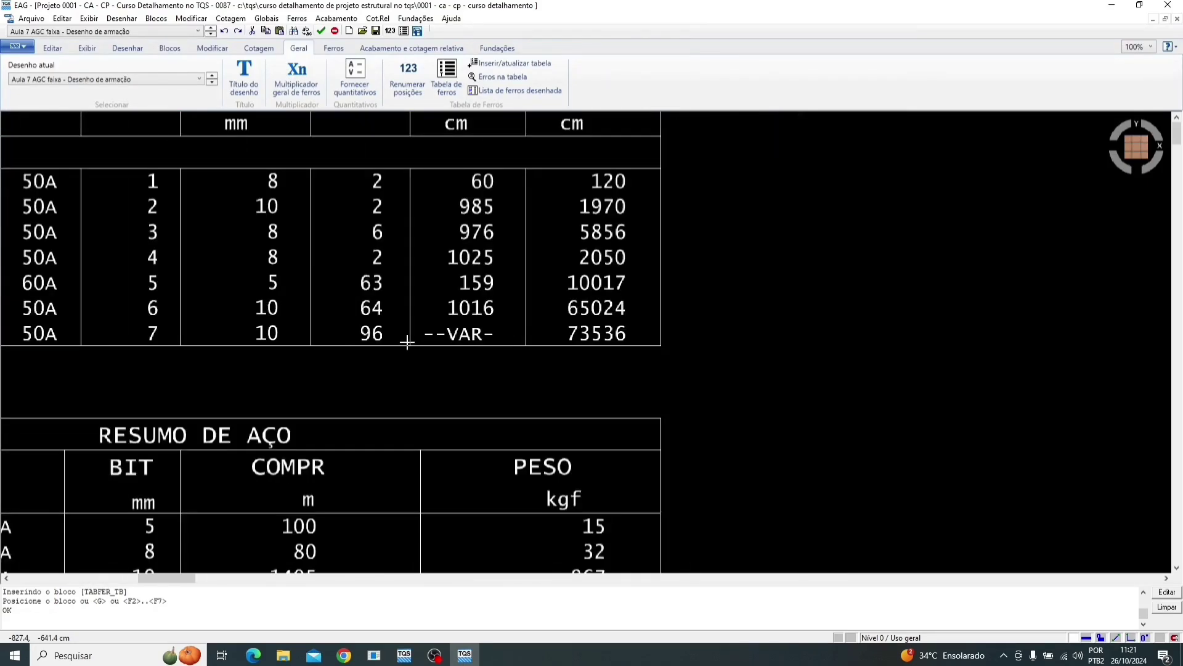
Insert the variable-bar table for the N7 bar of example 3.1 beside its sloped outline and check its rows
{"action": "scroll", "coordinate": [407, 343], "scroll_direction": "down", "scroll_amount": 4}
{"action": "scroll", "coordinate": [970, 265], "scroll_direction": "up", "scroll_amount": 2}
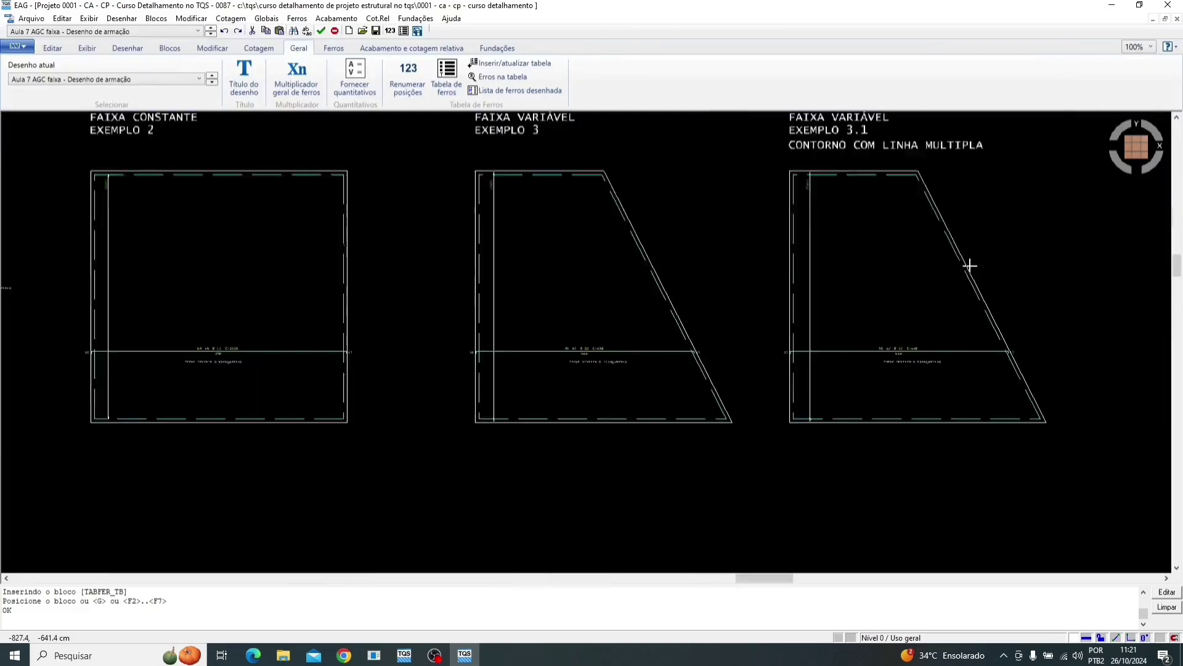
{"action": "scroll", "coordinate": [521, 307], "scroll_direction": "down", "scroll_amount": 1}
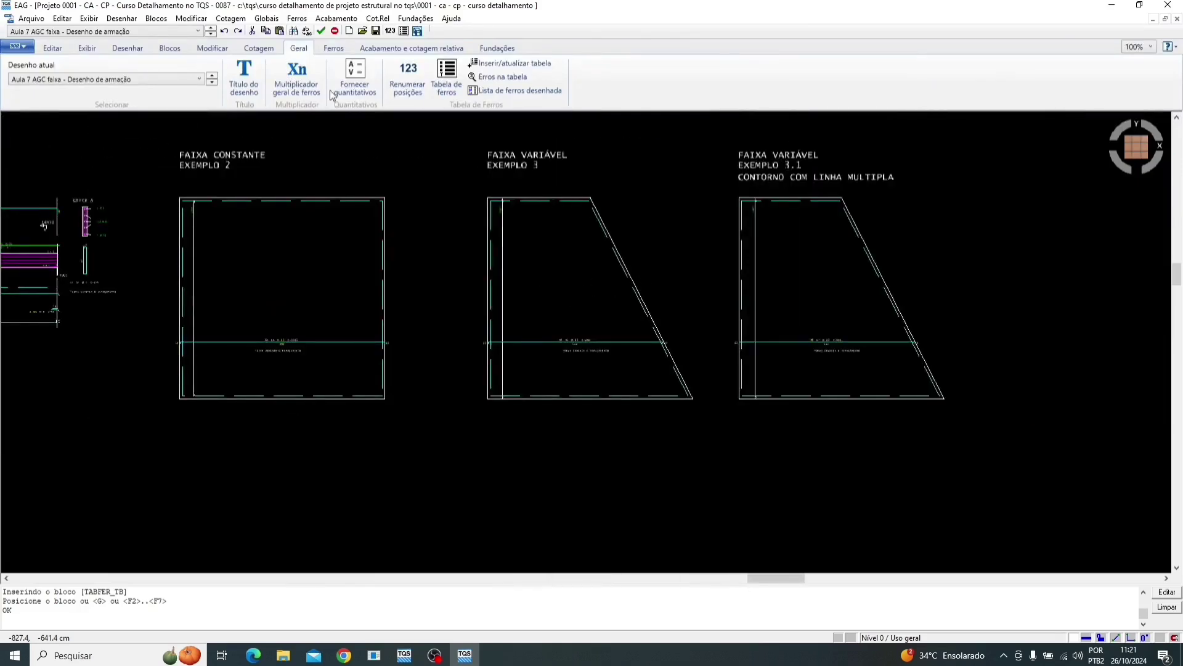
{"action": "left_click", "coordinate": [334, 48]}
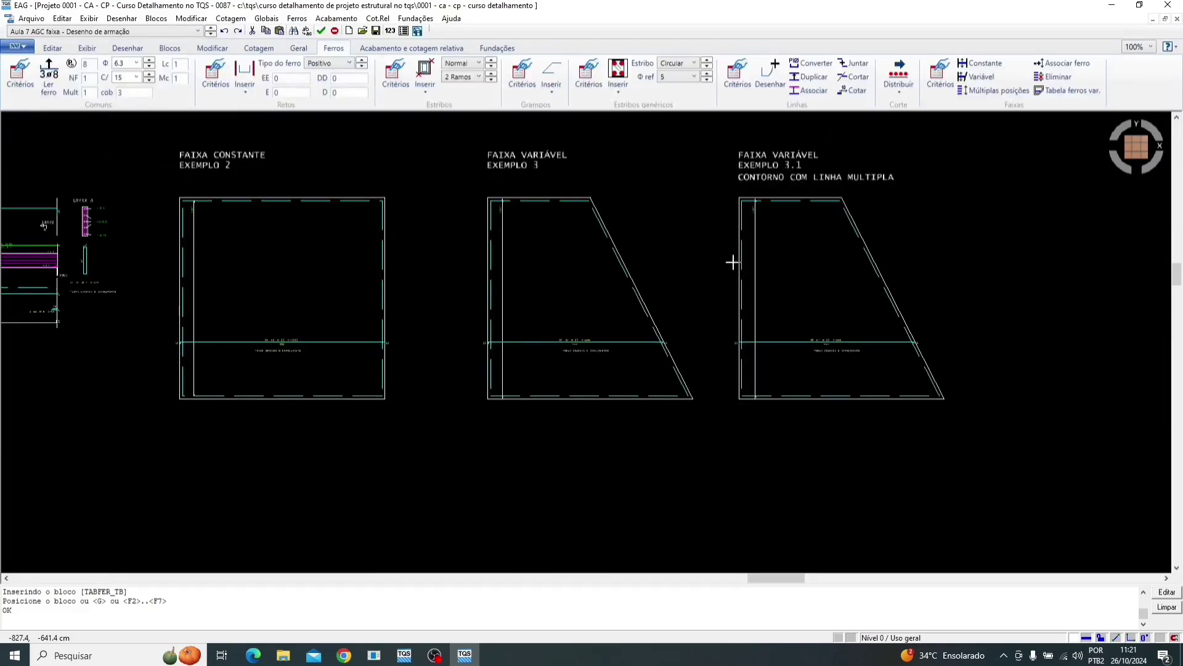
{"action": "scroll", "coordinate": [936, 332], "scroll_direction": "up", "scroll_amount": 2}
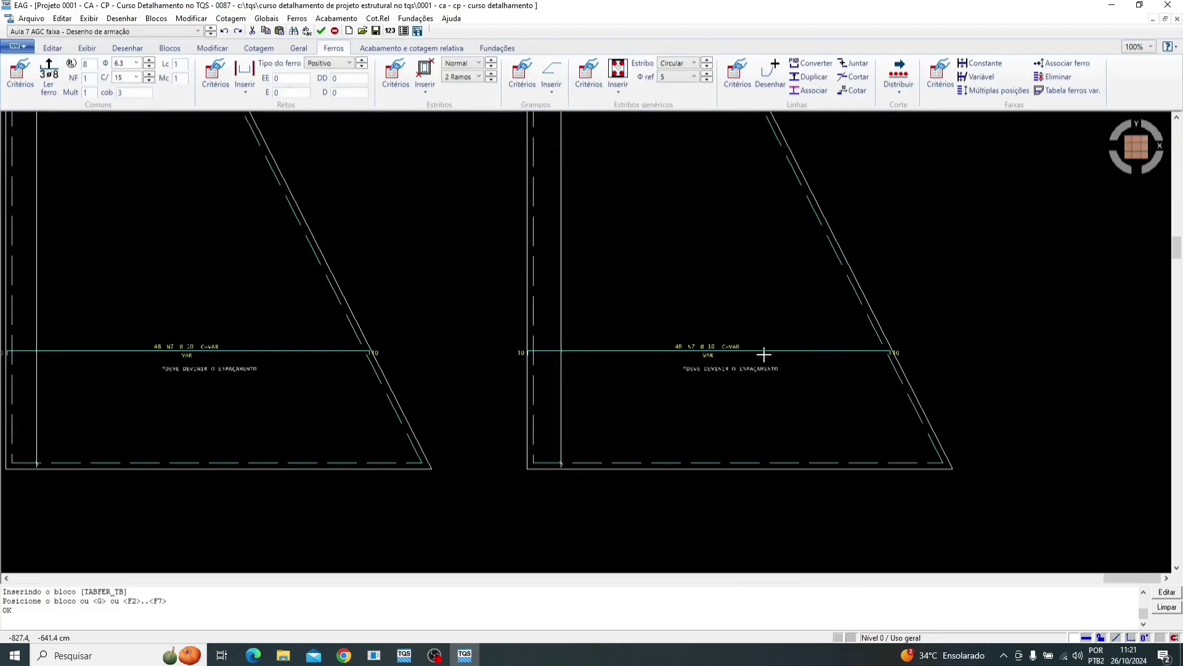
{"action": "scroll", "coordinate": [657, 388], "scroll_direction": "down", "scroll_amount": 2}
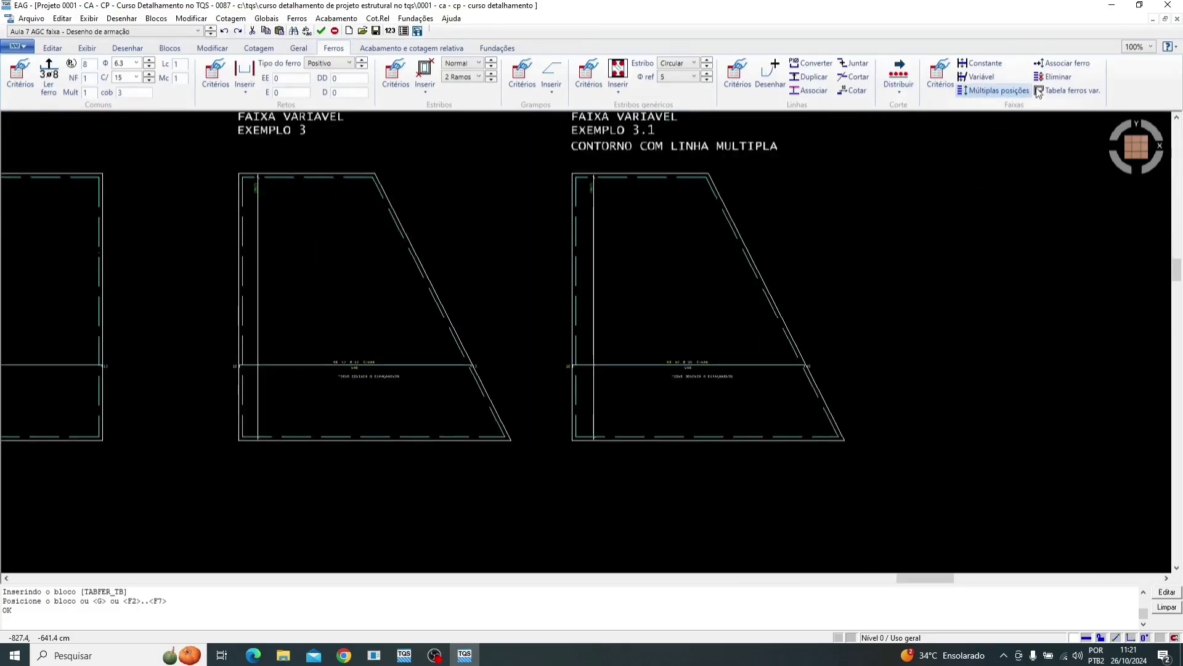
{"action": "left_click", "coordinate": [1063, 91]}
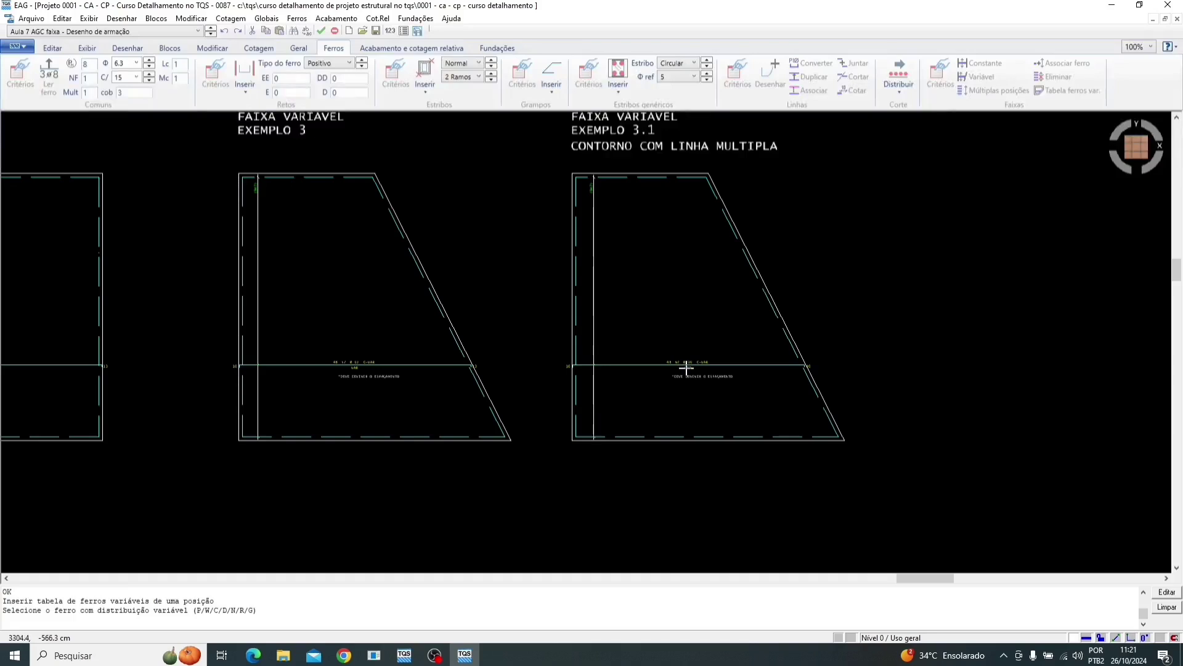
{"action": "scroll", "coordinate": [687, 368], "scroll_direction": "up", "scroll_amount": 1}
{"action": "left_click", "coordinate": [718, 358]}
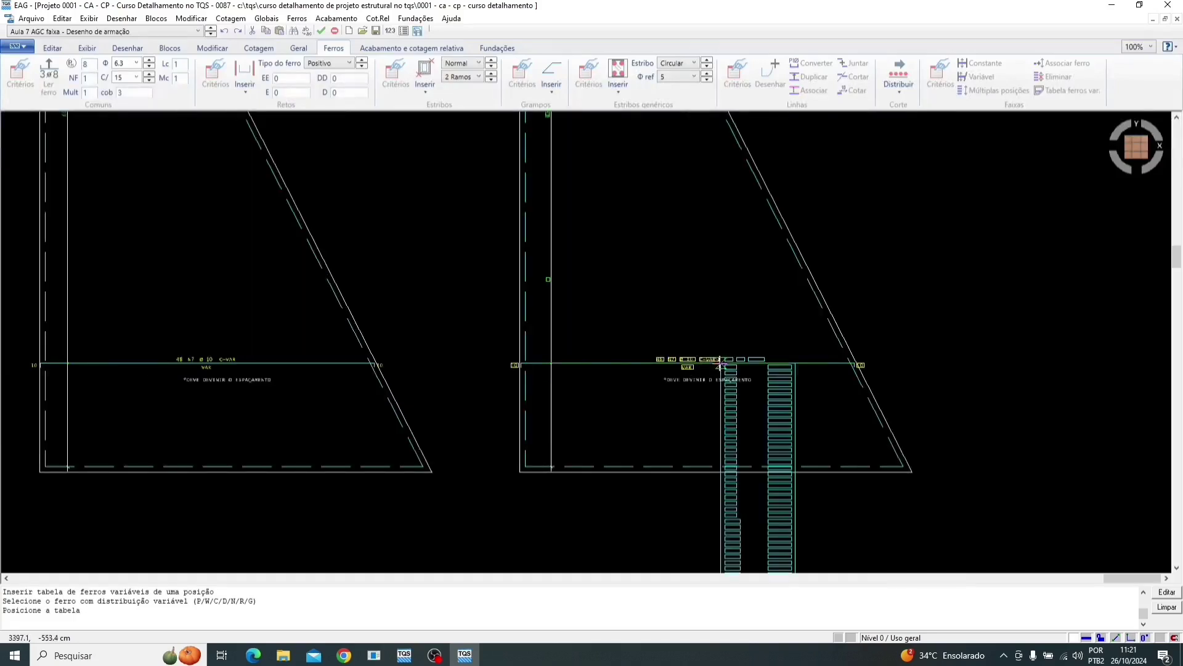
{"action": "scroll", "coordinate": [641, 387], "scroll_direction": "down", "scroll_amount": 2}
{"action": "scroll", "coordinate": [802, 250], "scroll_direction": "up", "scroll_amount": 2}
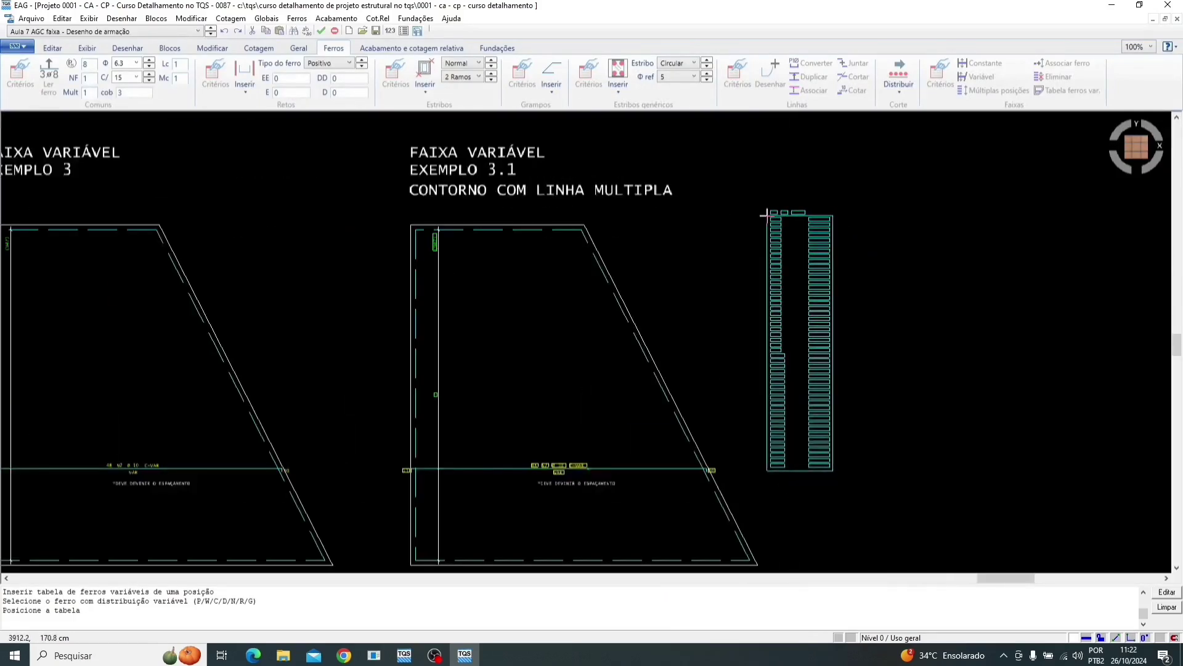
{"action": "left_click", "coordinate": [761, 240]}
{"action": "scroll", "coordinate": [789, 276], "scroll_direction": "up", "scroll_amount": 2}
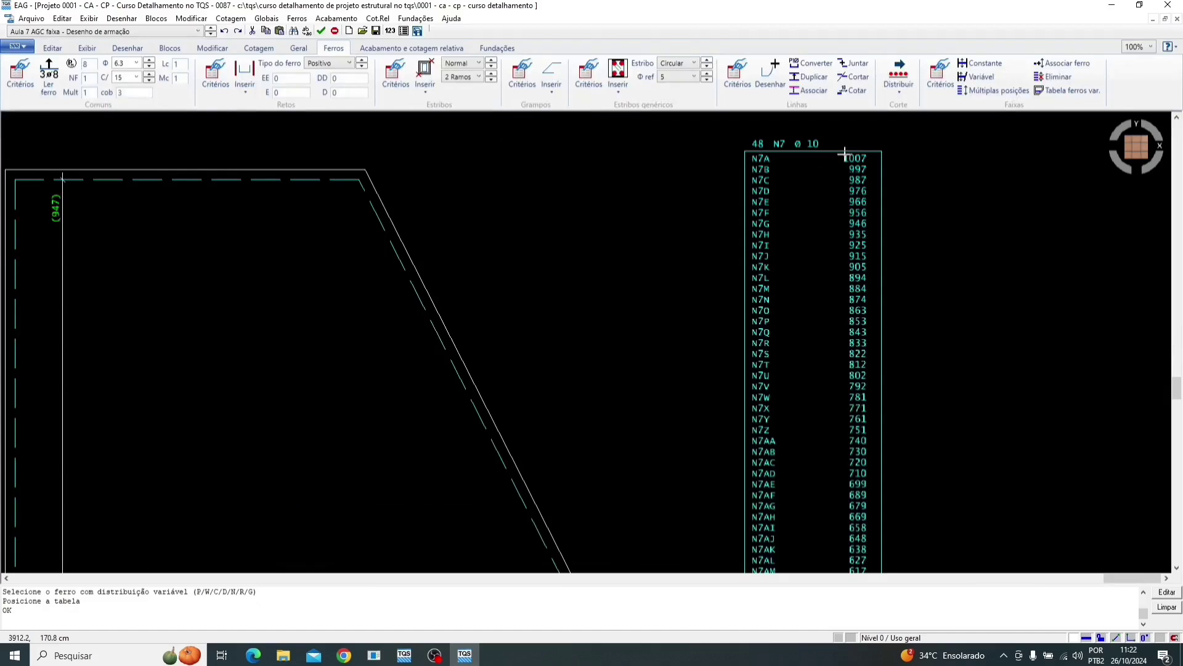
{"action": "scroll", "coordinate": [843, 162], "scroll_direction": "down", "scroll_amount": 1}
{"action": "scroll", "coordinate": [846, 205], "scroll_direction": "down", "scroll_amount": 1}
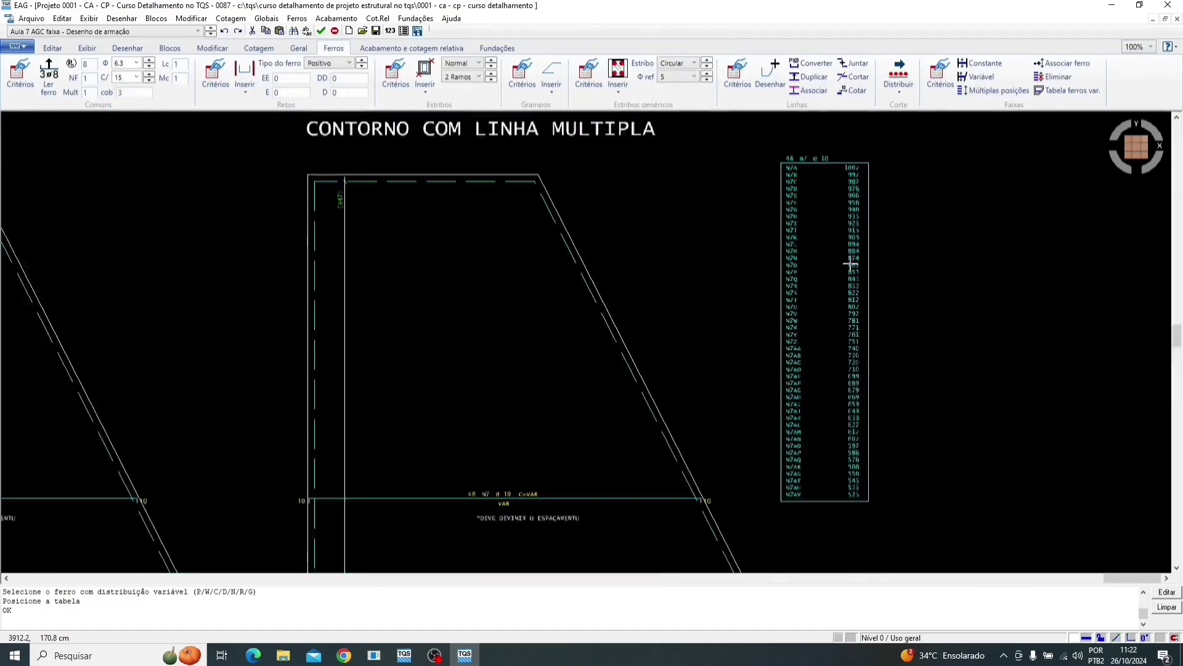
{"action": "scroll", "coordinate": [851, 479], "scroll_direction": "up", "scroll_amount": 1}
{"action": "scroll", "coordinate": [851, 482], "scroll_direction": "down", "scroll_amount": 3}
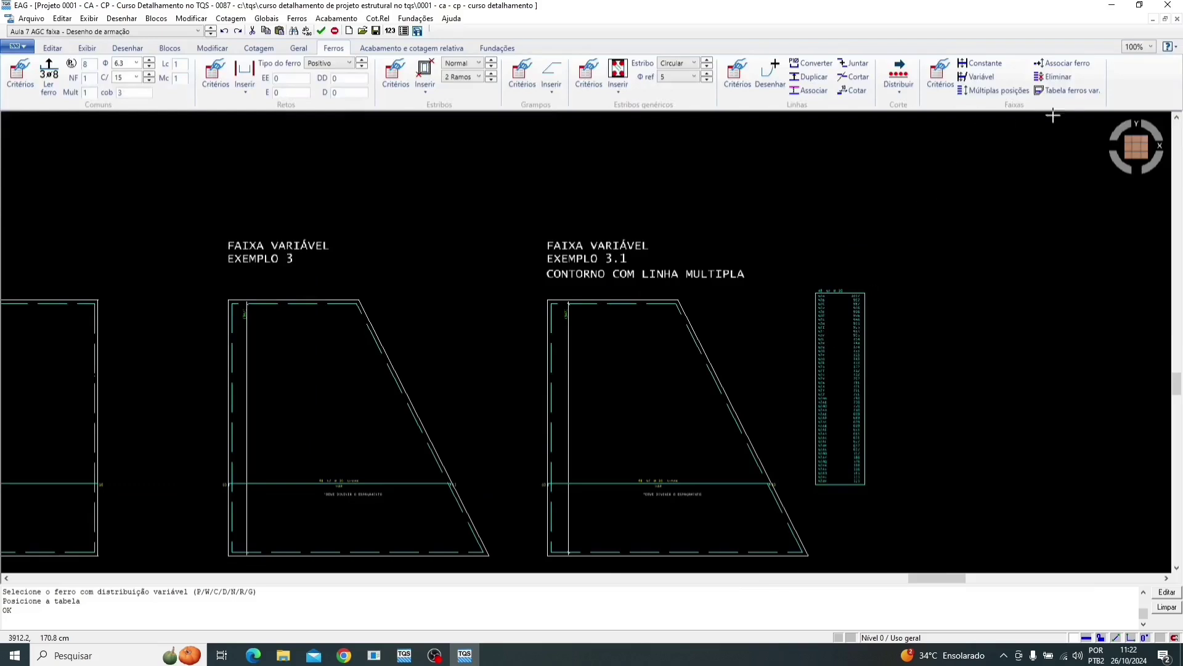
Insert the variable-bar table for example 3 beside its sloped outline, aligned orthogonally with the corner of the example 3.1 table
{"action": "left_click", "coordinate": [1066, 92]}
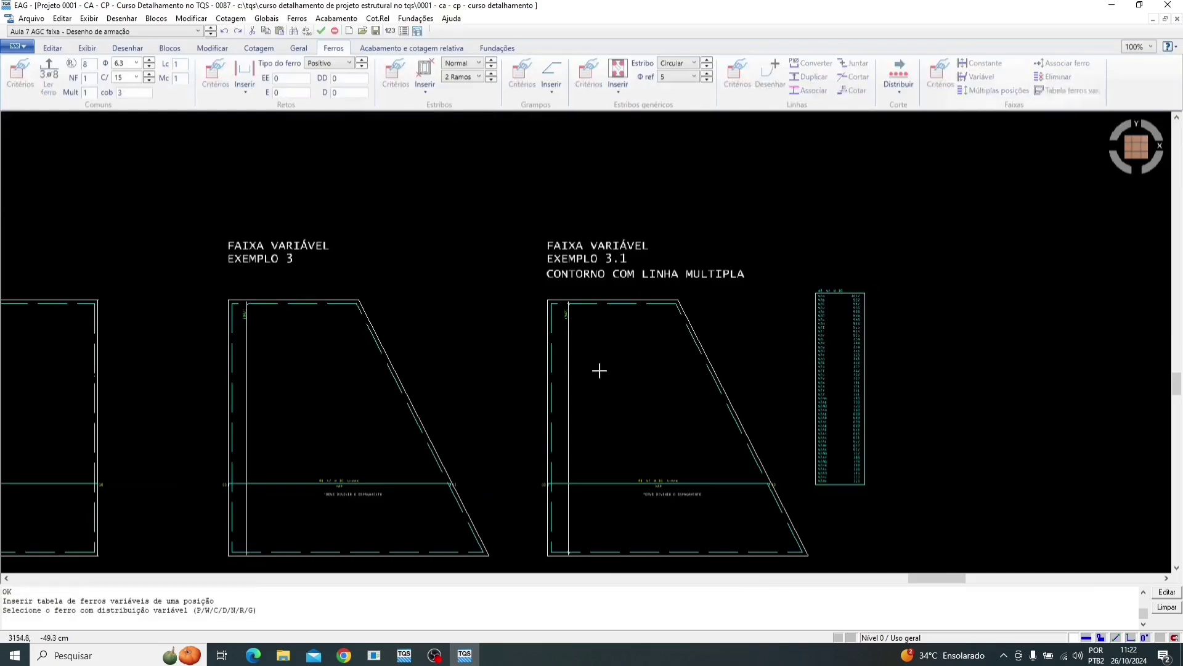
{"action": "left_click", "coordinate": [372, 482]}
{"action": "scroll", "coordinate": [462, 284], "scroll_direction": "up", "scroll_amount": 1}
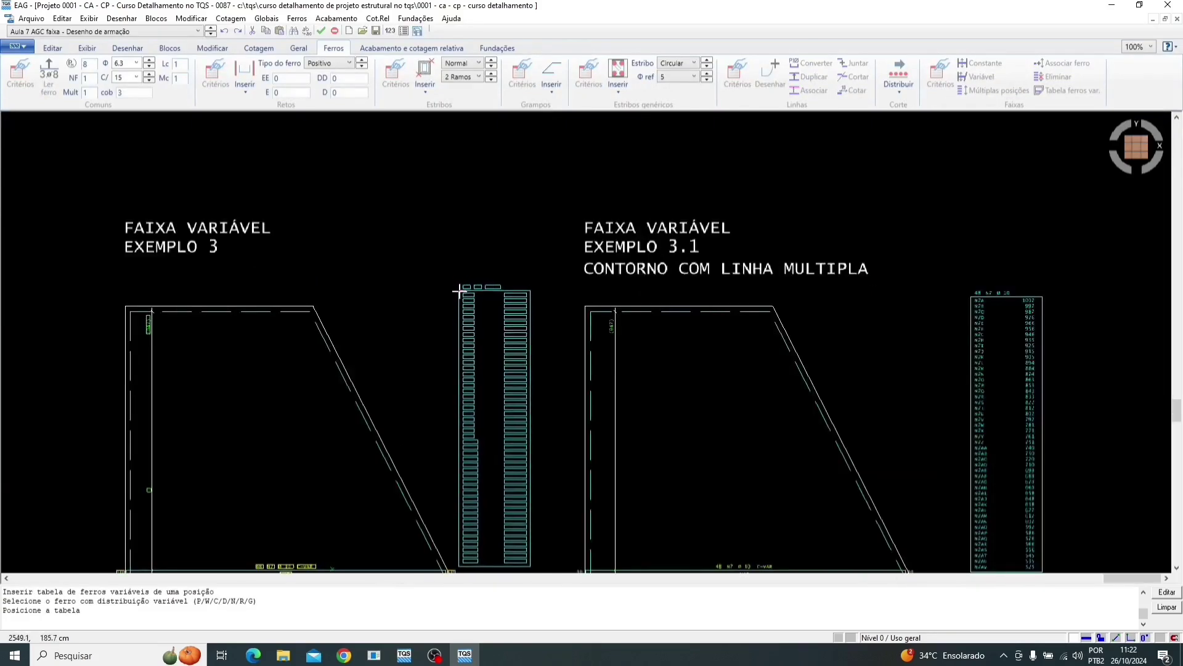
{"action": "scroll", "coordinate": [865, 300], "scroll_direction": "up", "scroll_amount": 2}
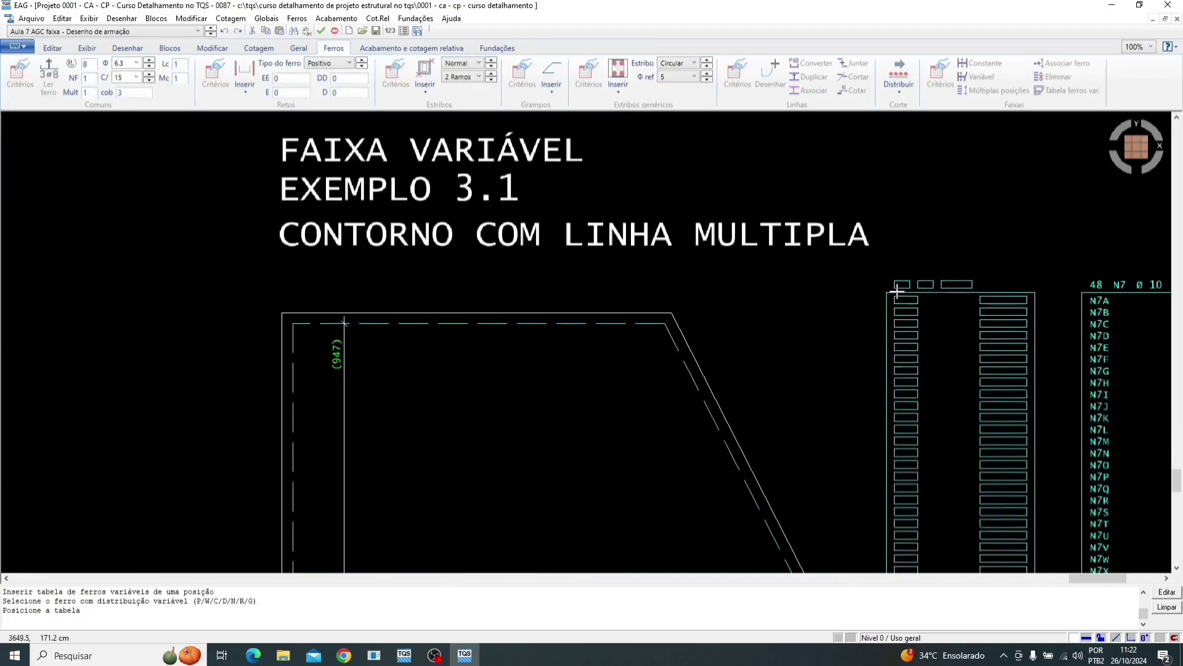
{"action": "scroll", "coordinate": [1062, 294], "scroll_direction": "up", "scroll_amount": 3}
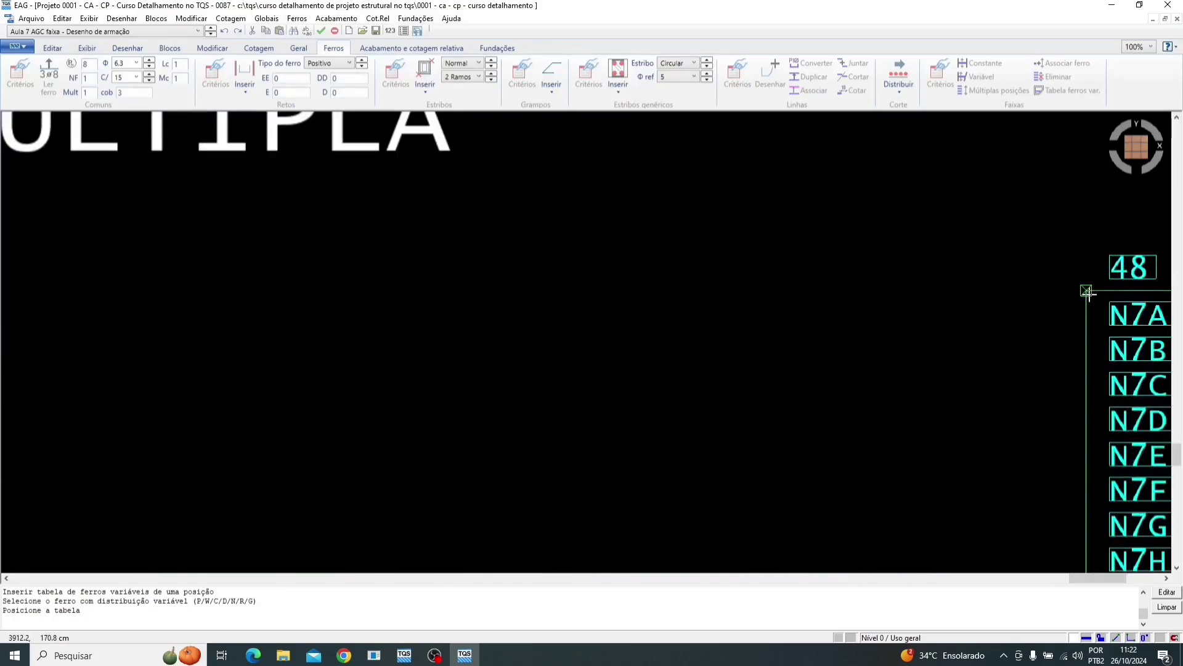
{"action": "left_click", "coordinate": [1088, 293]}
{"action": "scroll", "coordinate": [1088, 293], "scroll_direction": "down", "scroll_amount": 3}
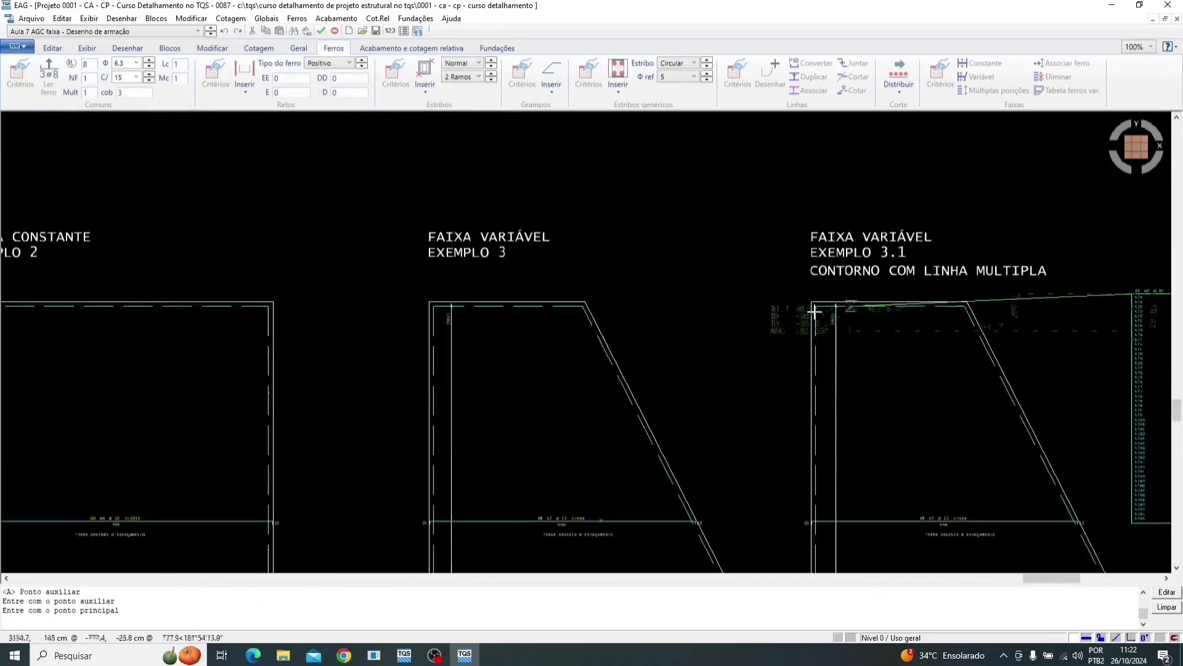
{"action": "key", "text": "F8"}
{"action": "left_click", "coordinate": [715, 324]}
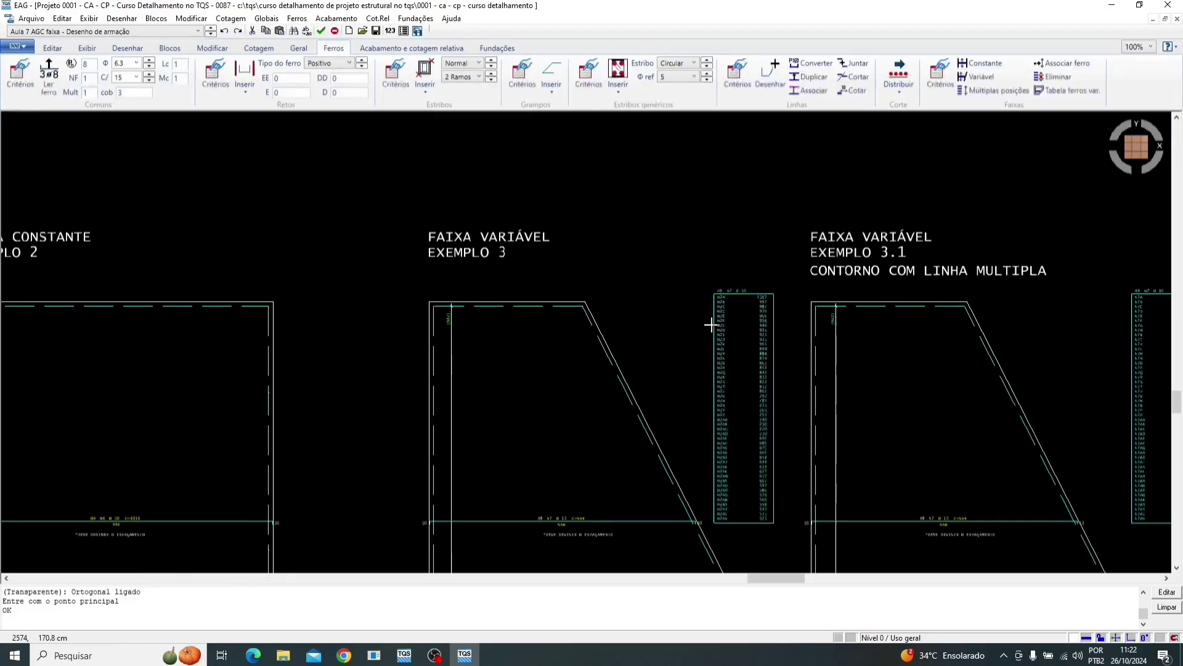
Examine the variable-bar tables beside examples 3 and 3.1 and the complete drawing with all four strip examples
{"action": "scroll", "coordinate": [613, 338], "scroll_direction": "down", "scroll_amount": 2}
{"action": "scroll", "coordinate": [818, 370], "scroll_direction": "up", "scroll_amount": 1}
{"action": "scroll", "coordinate": [701, 360], "scroll_direction": "up", "scroll_amount": 1}
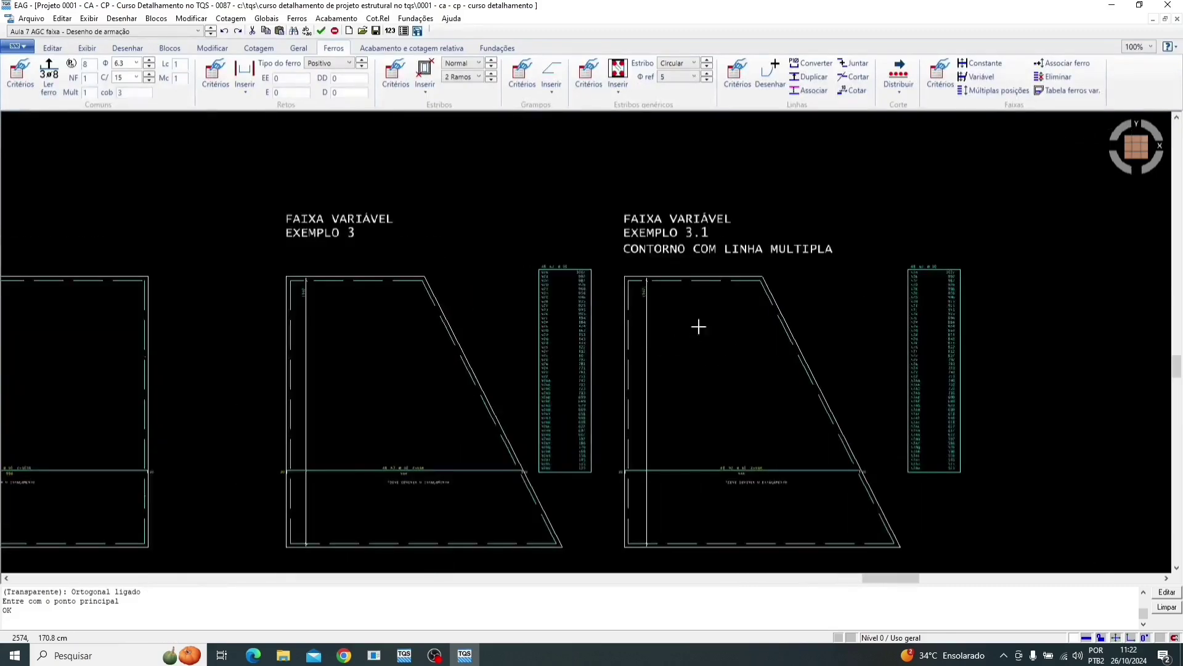
{"action": "scroll", "coordinate": [600, 280], "scroll_direction": "up", "scroll_amount": 4}
{"action": "scroll", "coordinate": [589, 214], "scroll_direction": "up", "scroll_amount": 2}
{"action": "scroll", "coordinate": [583, 211], "scroll_direction": "down", "scroll_amount": 5}
{"action": "scroll", "coordinate": [583, 211], "scroll_direction": "down", "scroll_amount": 4}
{"action": "scroll", "coordinate": [793, 290], "scroll_direction": "down", "scroll_amount": 2}
{"action": "scroll", "coordinate": [636, 283], "scroll_direction": "up", "scroll_amount": 2}
{"action": "middle_click", "coordinate": [637, 282]}
{"action": "middle_click", "coordinate": [636, 282]}
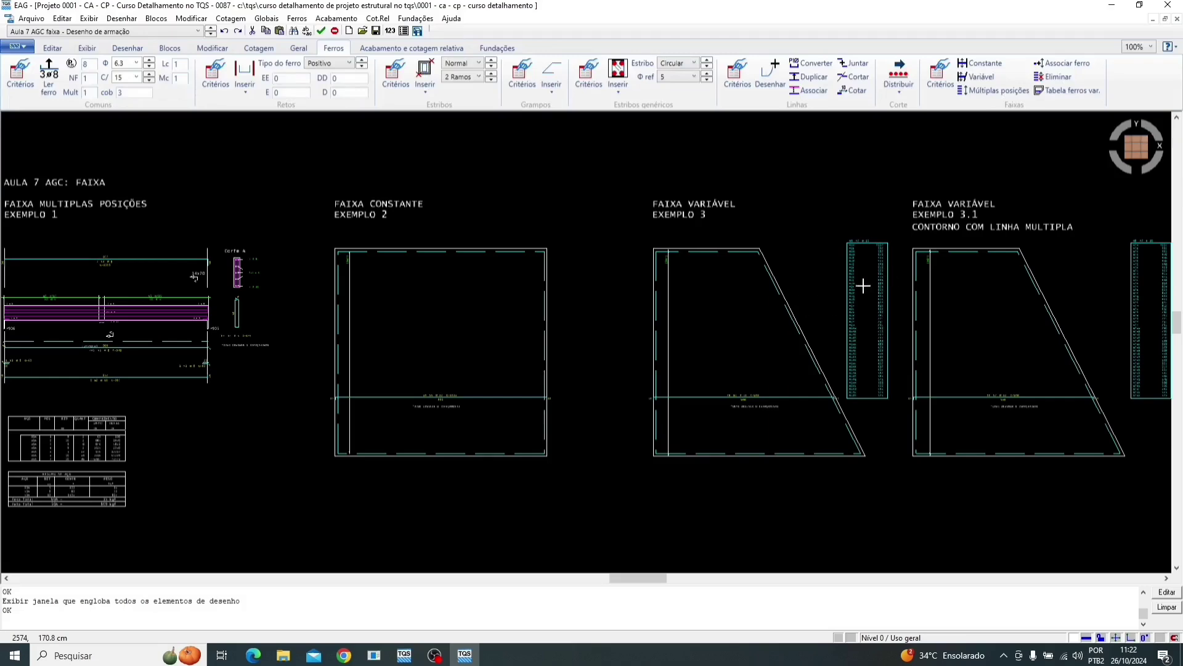
{"action": "scroll", "coordinate": [860, 287], "scroll_direction": "up", "scroll_amount": 4}
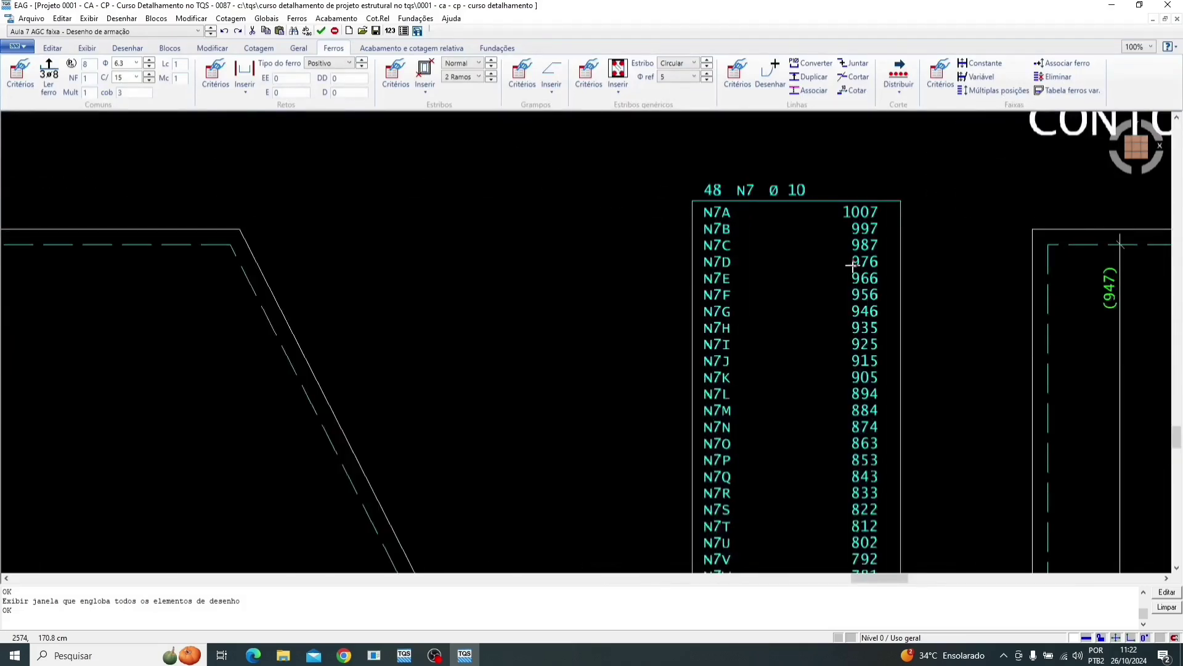
{"action": "scroll", "coordinate": [853, 267], "scroll_direction": "down", "scroll_amount": 4}
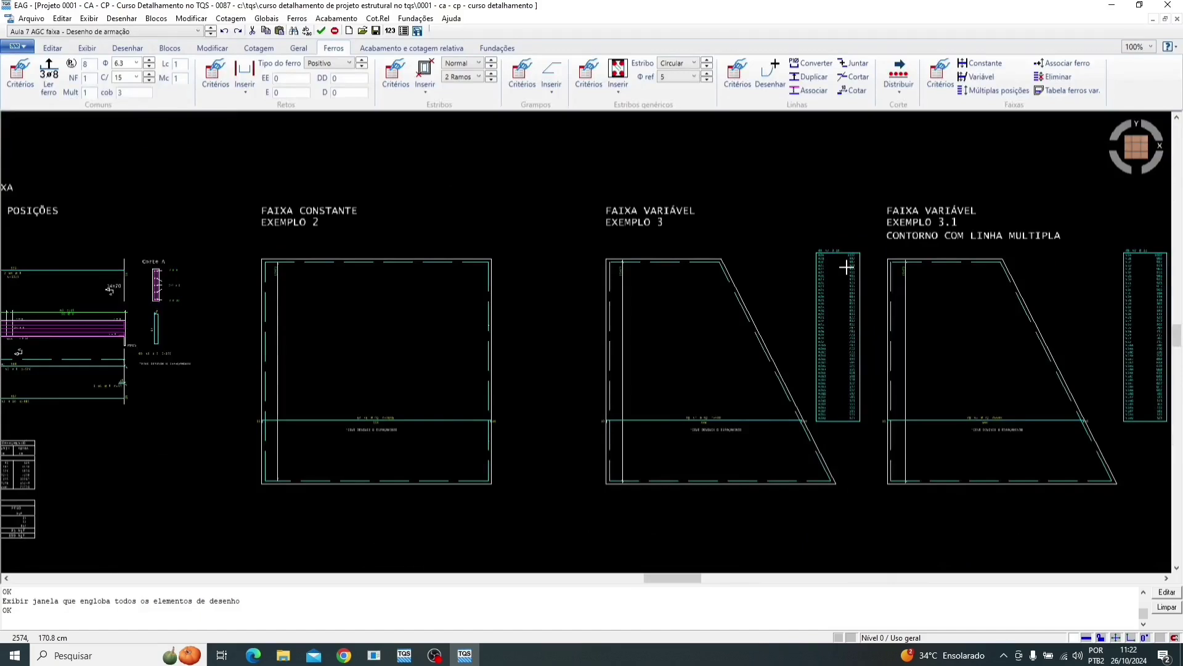
{"action": "scroll", "coordinate": [846, 266], "scroll_direction": "down", "scroll_amount": 1}
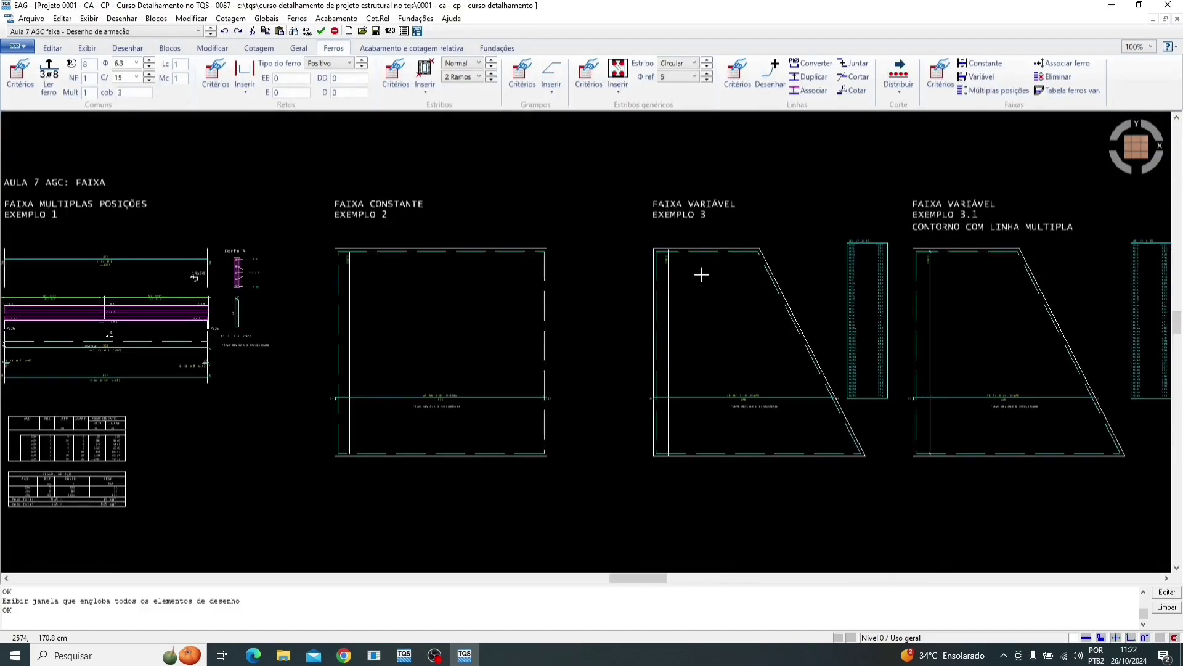